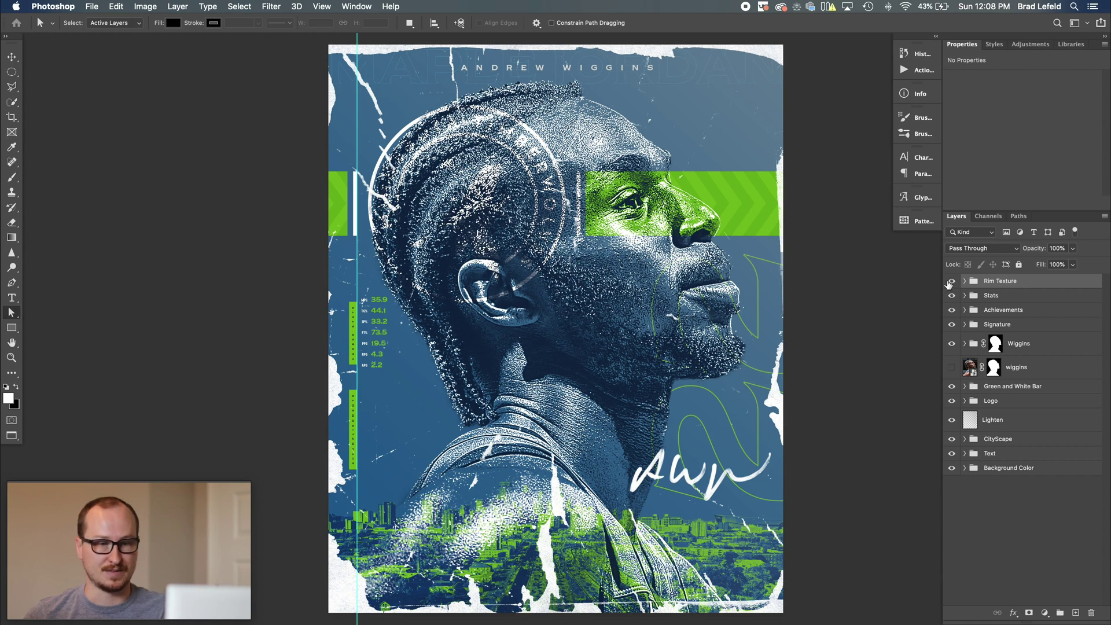
Hide Rim Texture through Text, leaving Background Color's Gradient Map 5 over Layer 0 visible.
left_click_drag(950, 283, 965, 470)
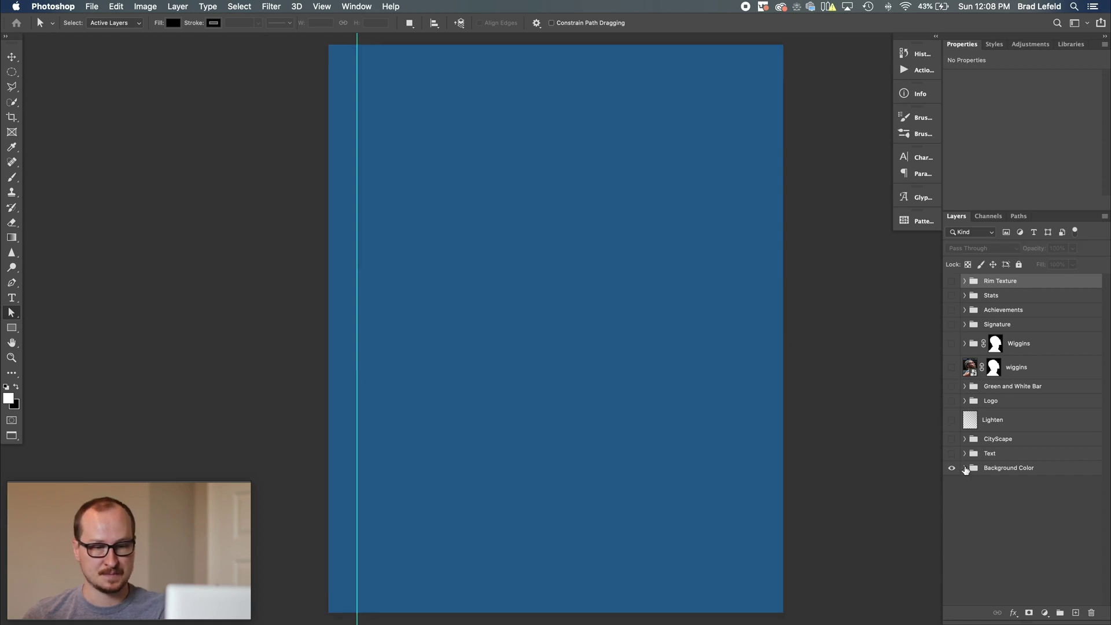
left_click(965, 468)
left_click(1004, 512)
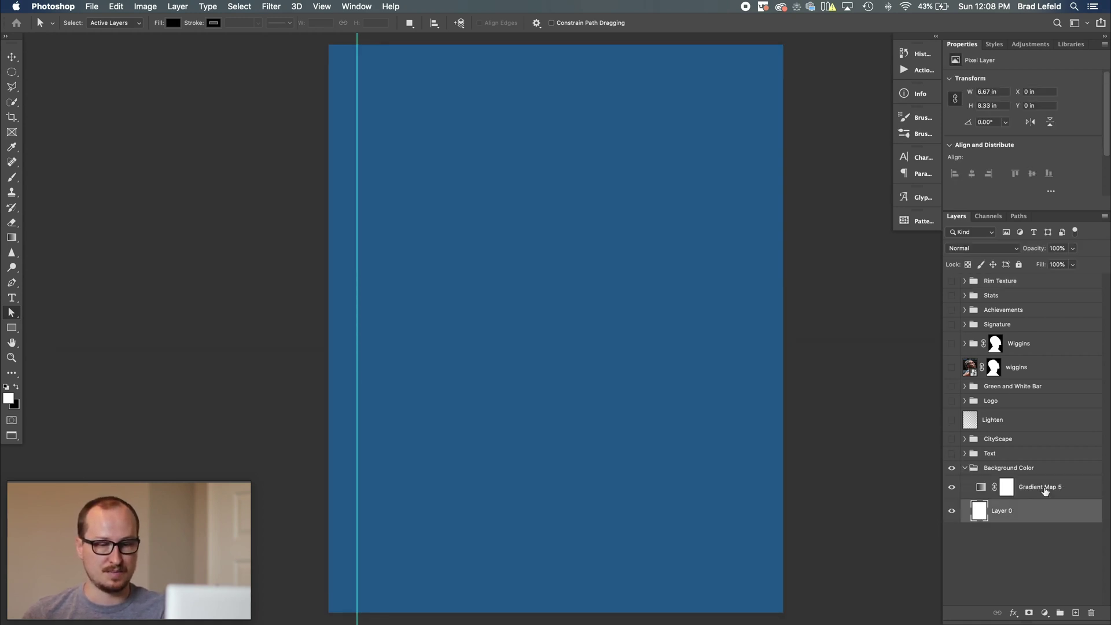
left_click(1044, 490)
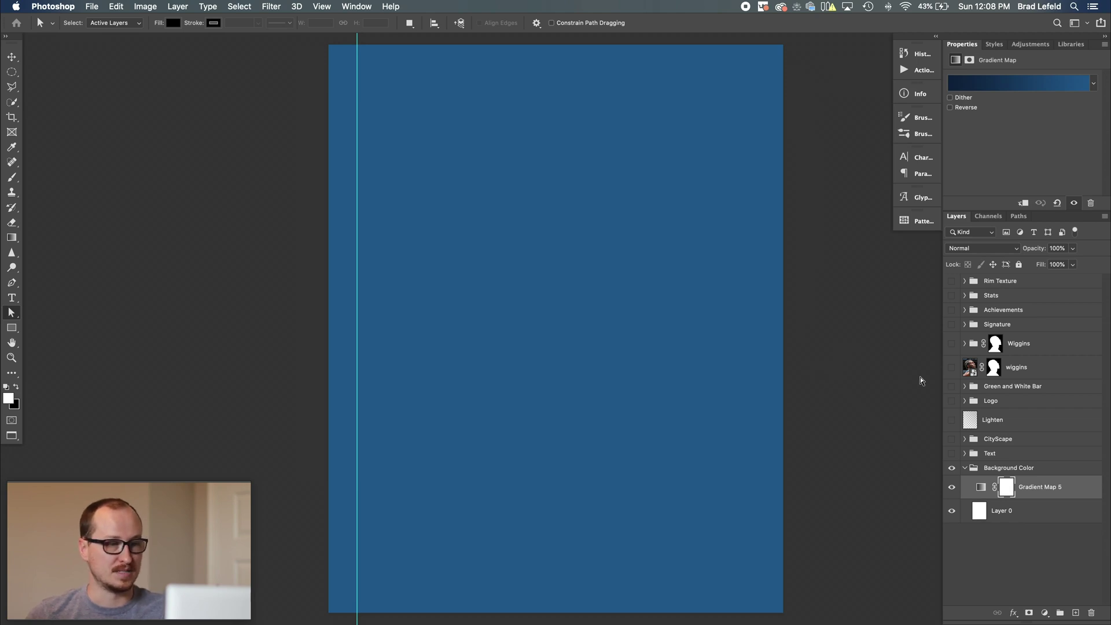
left_click(965, 468)
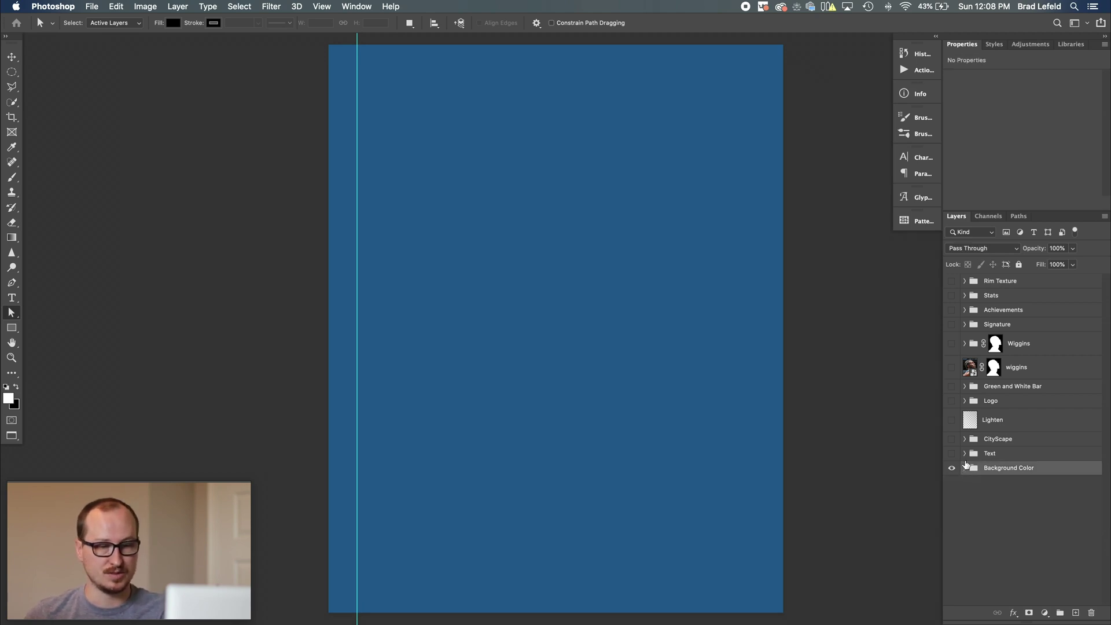
Show the Text group and check MAPLE JORDAN's Overlay blending, opacity and fill.
left_click(964, 454)
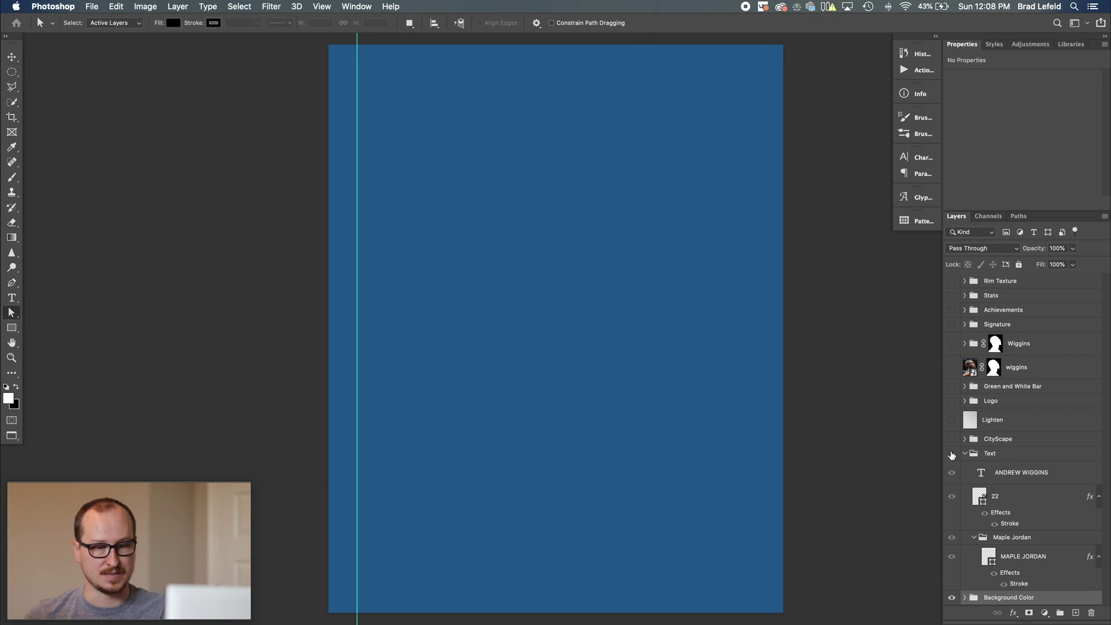
left_click(950, 455)
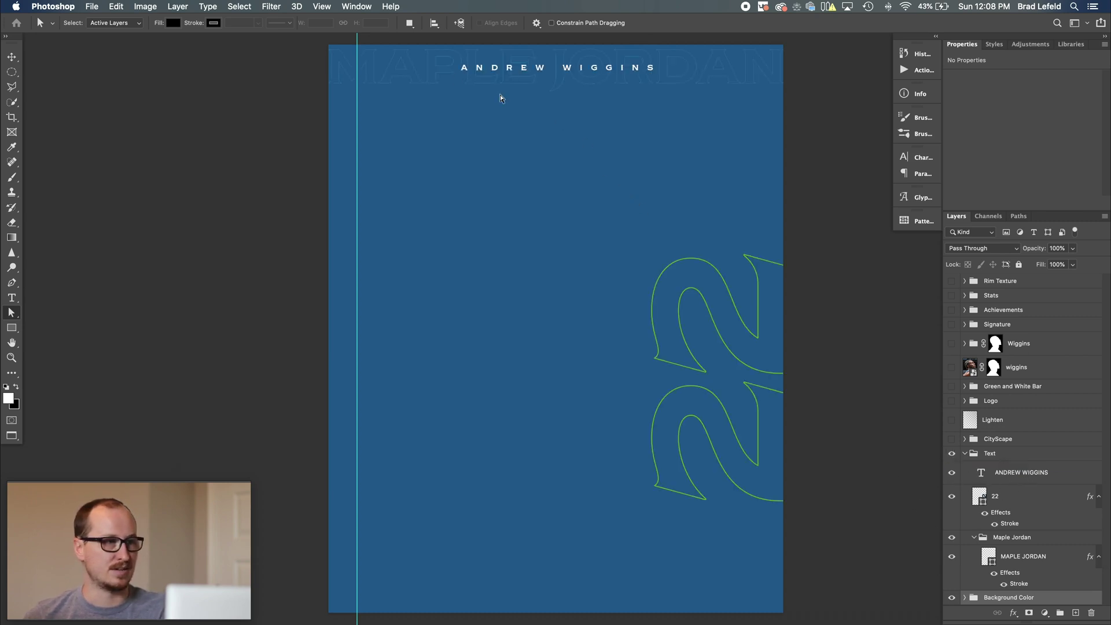
left_click(1033, 564)
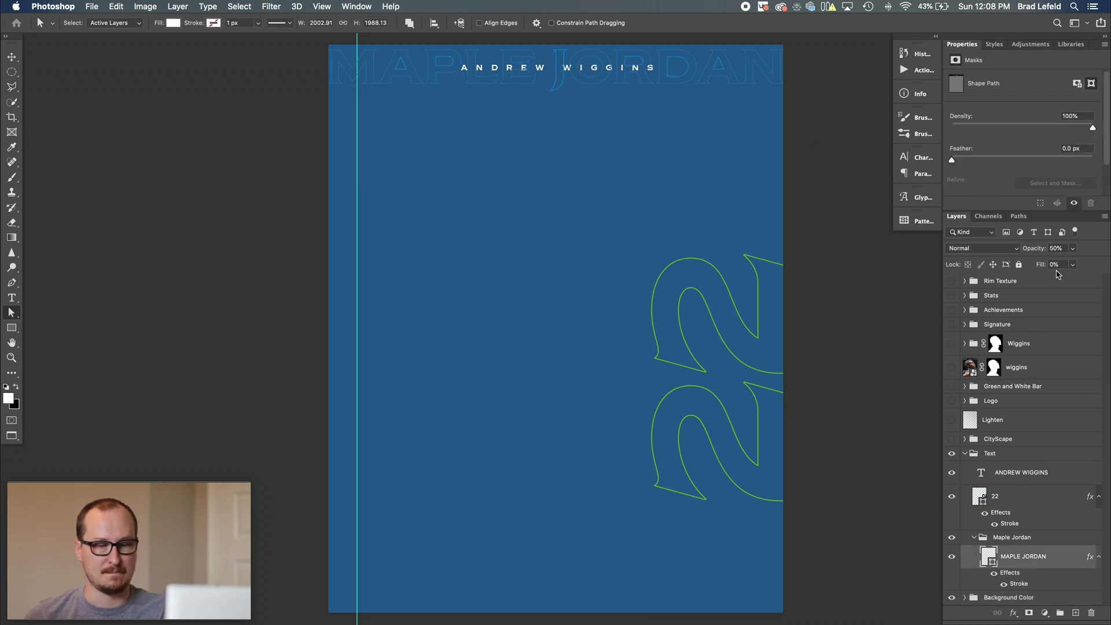
left_click(996, 540)
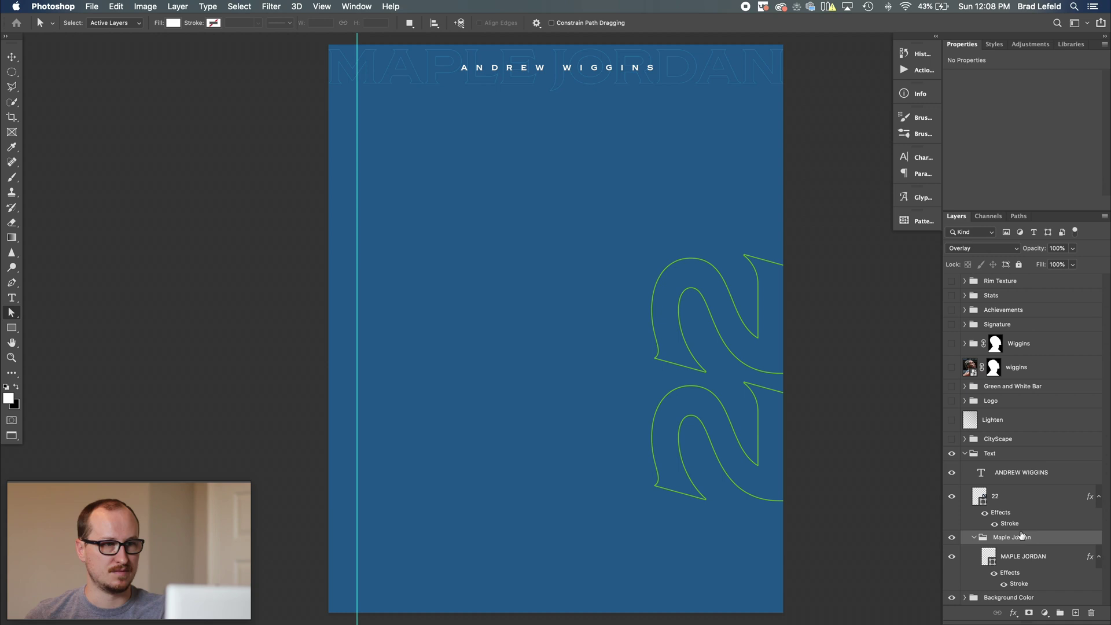
left_click(1037, 560)
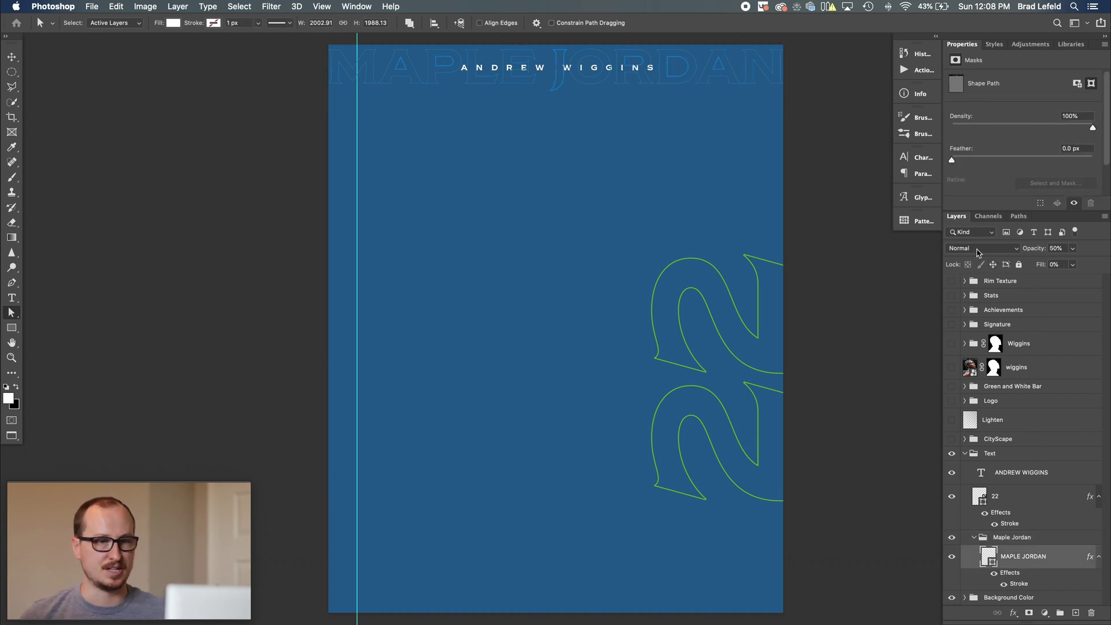
left_click(1010, 539)
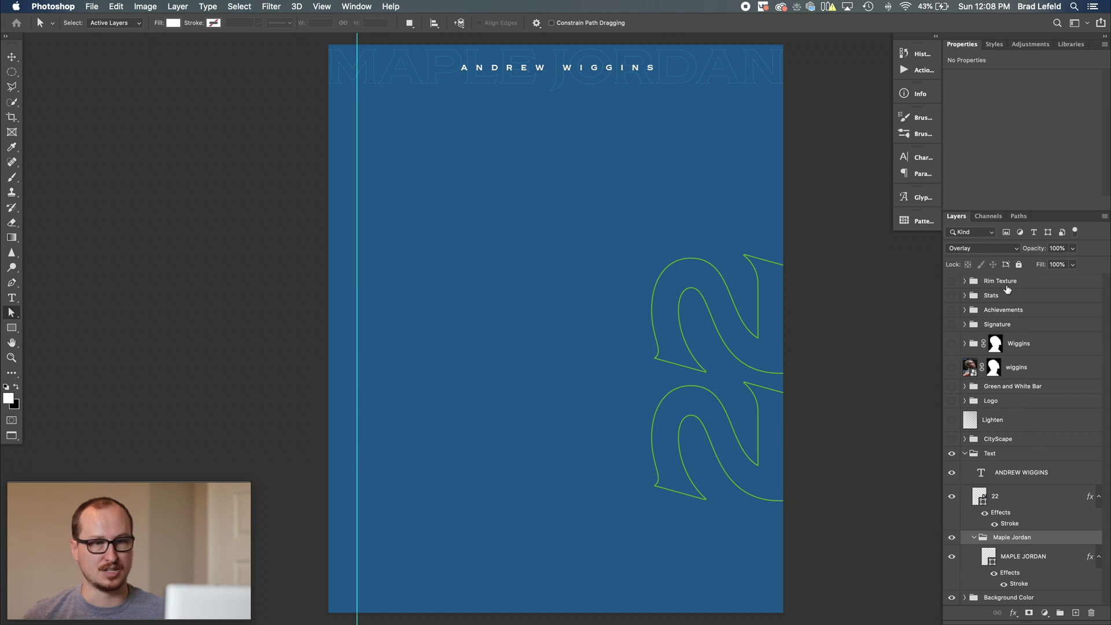
left_click(1010, 565)
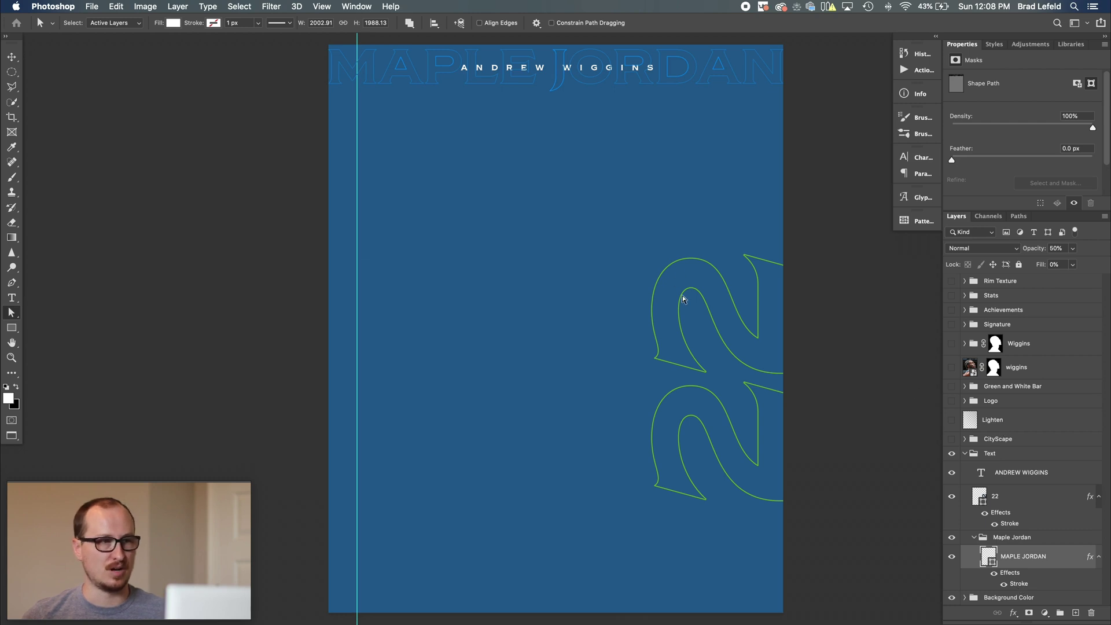
left_click(1014, 538)
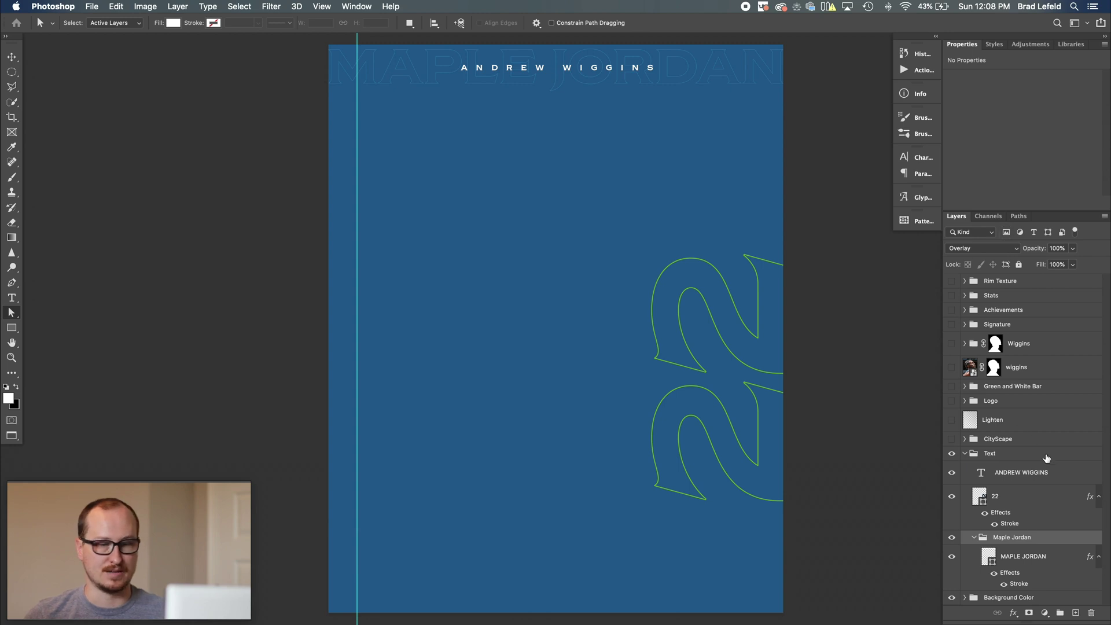
Inspect the ANDREW WIGGINS type layer and the 22 outline shape layer.
left_click(1027, 479)
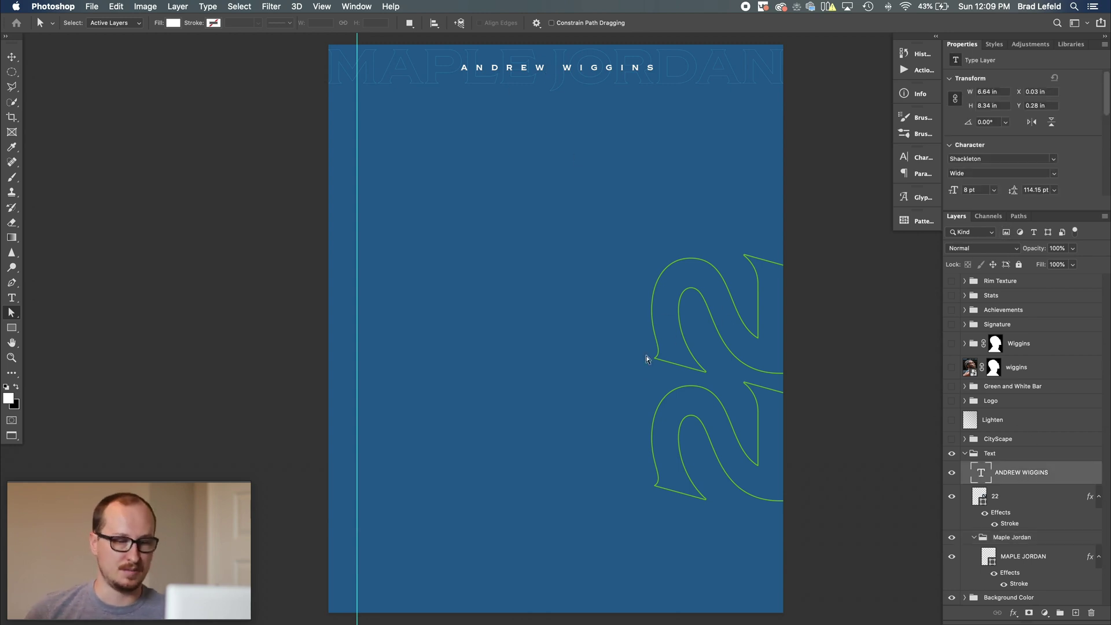
left_click(1043, 504)
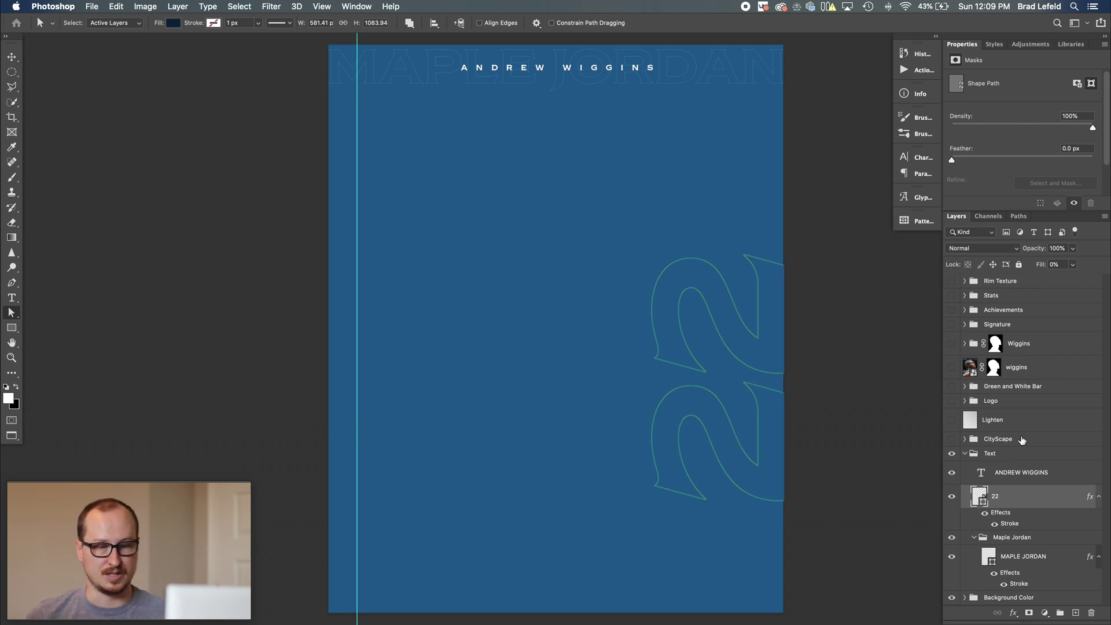
left_click(963, 454)
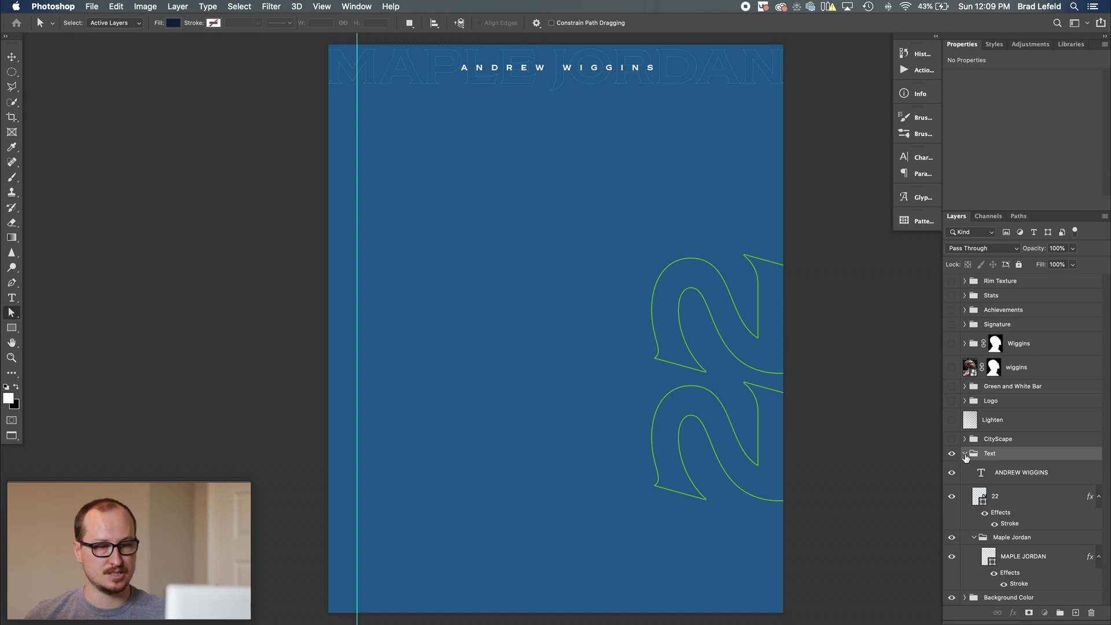
Show the CityScape group with its adjustments hidden to view the original skyline photo.
left_click(965, 454)
left_click(964, 438)
left_click(952, 441)
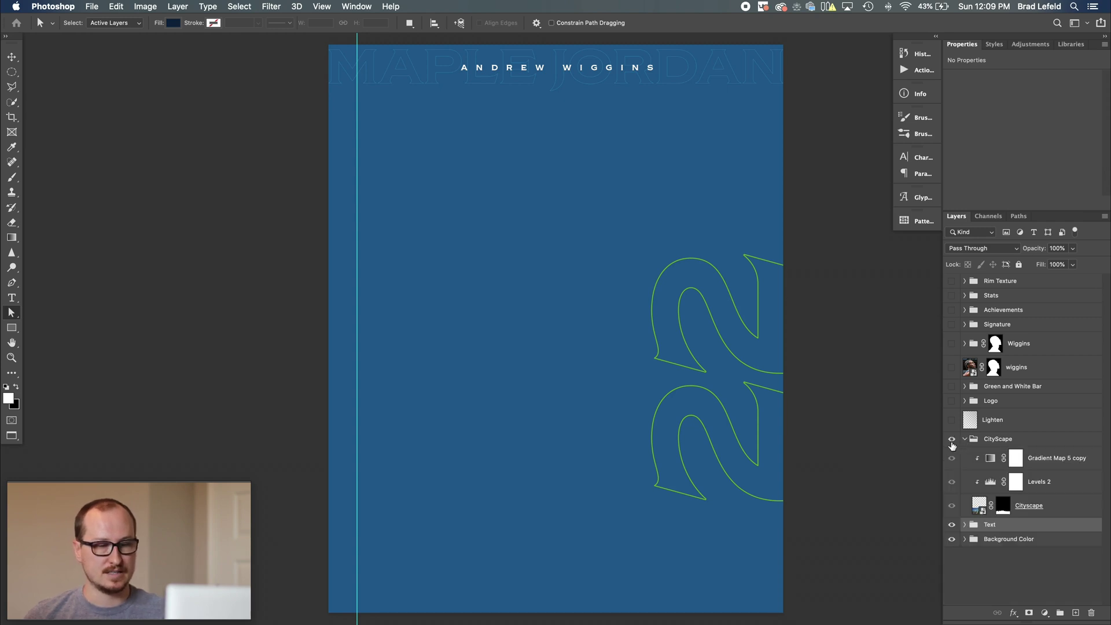
left_click_drag(951, 458, 952, 499)
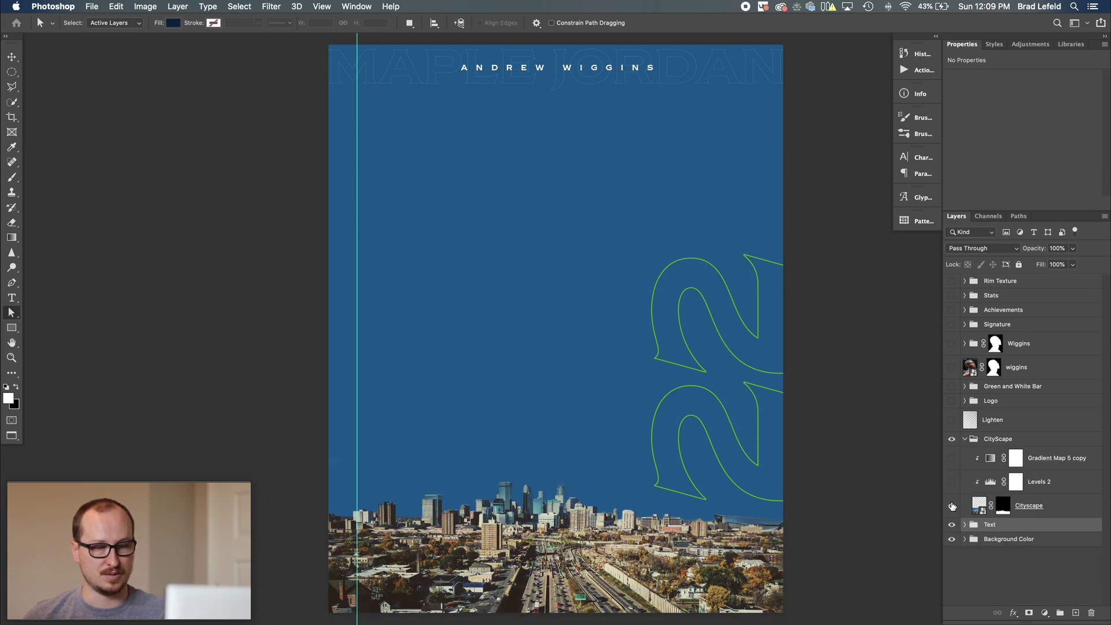
left_click(979, 506)
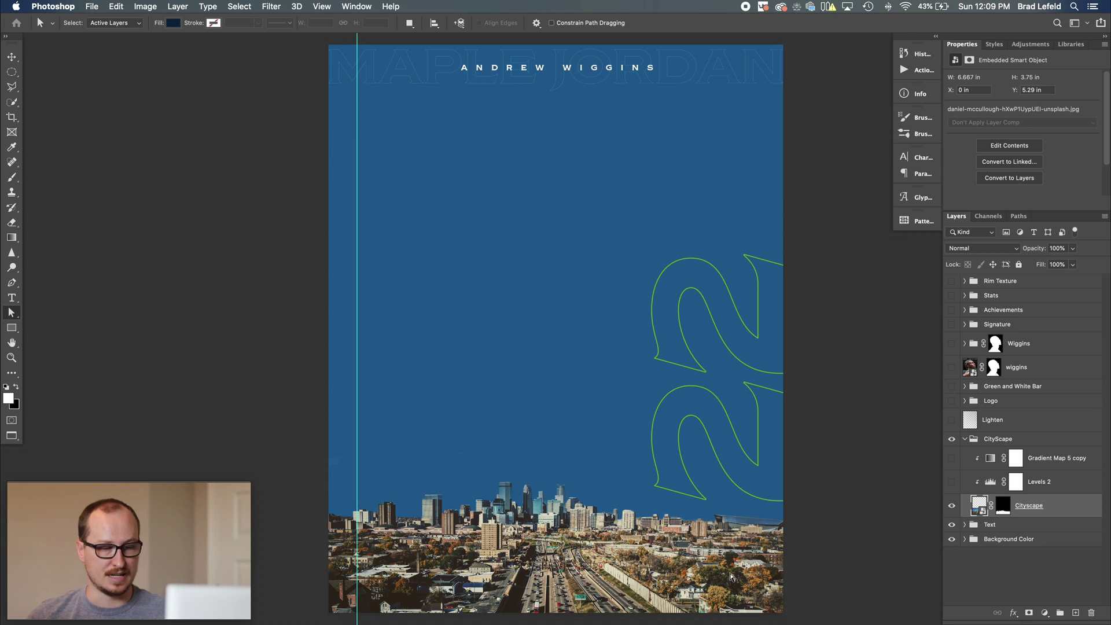
Turn on Levels 2 and Gradient Map 5 copy, mapping the skyline to blue and green.
left_click(1050, 484)
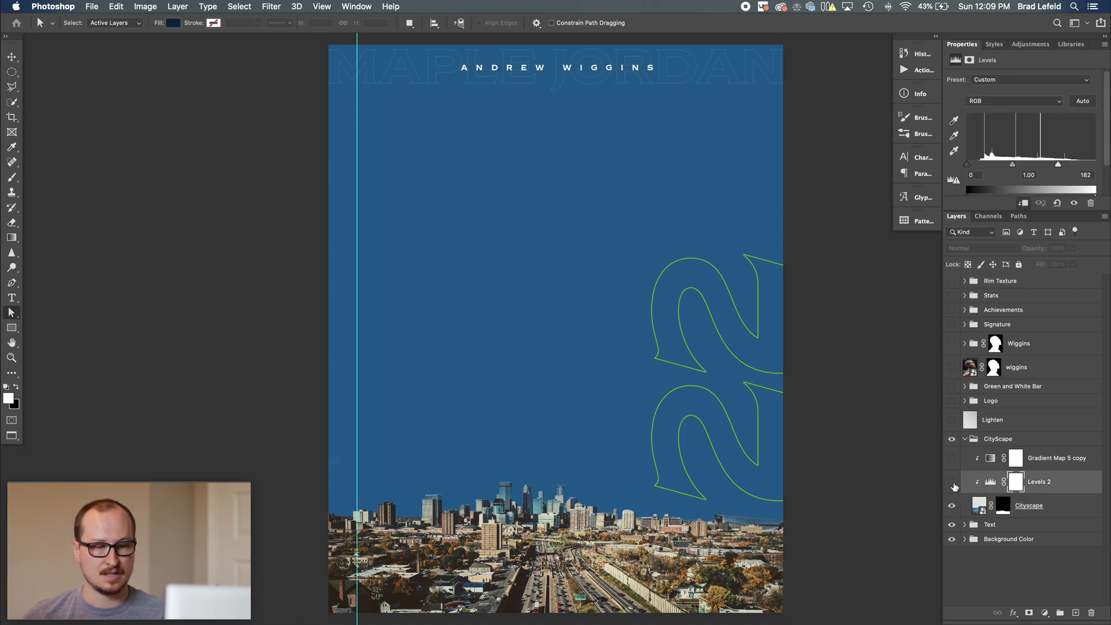
left_click(951, 482)
left_click(1056, 462)
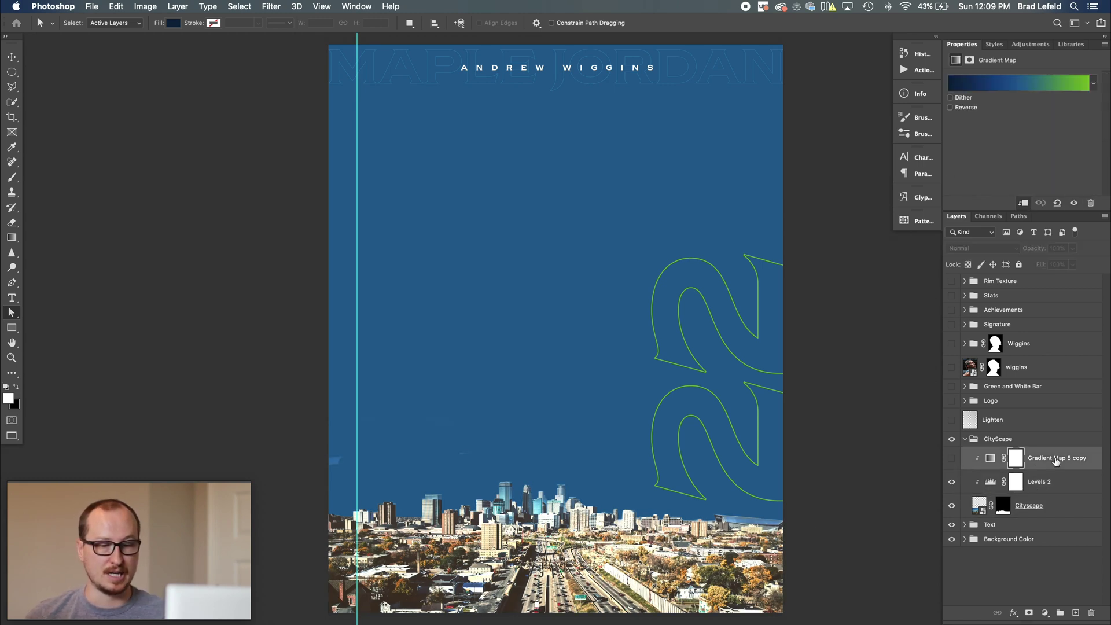
left_click(950, 458)
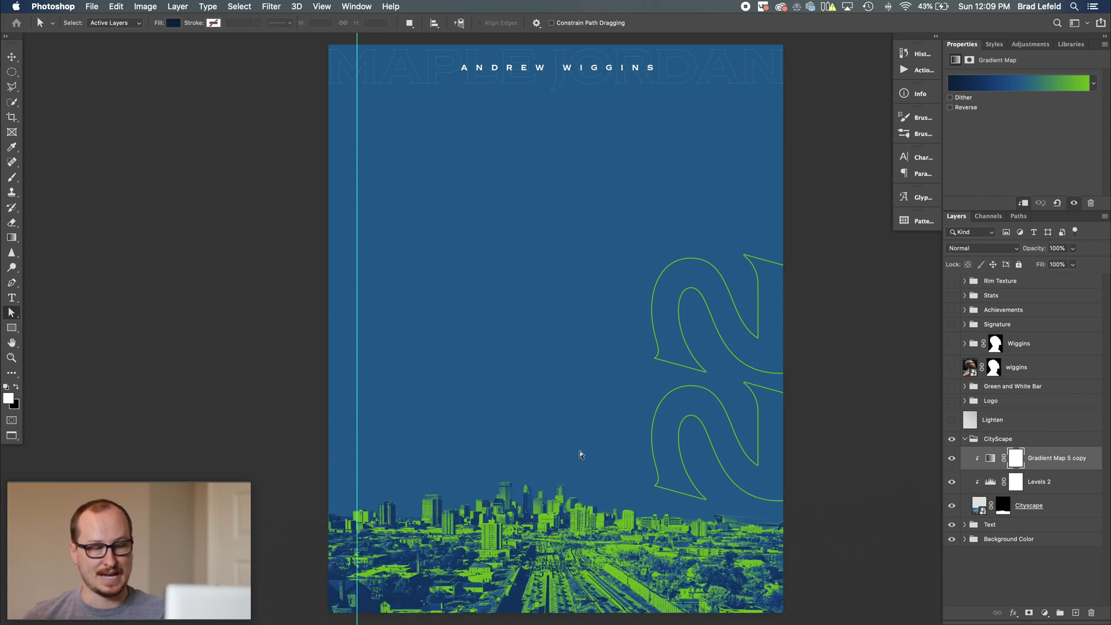
left_click(1028, 88)
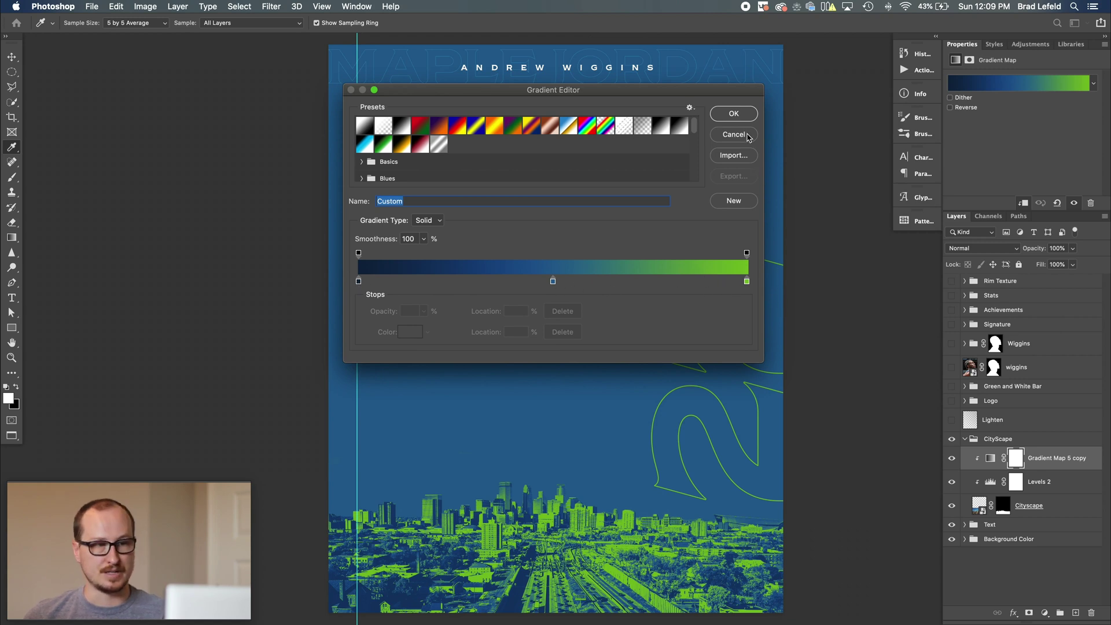
left_click(743, 116)
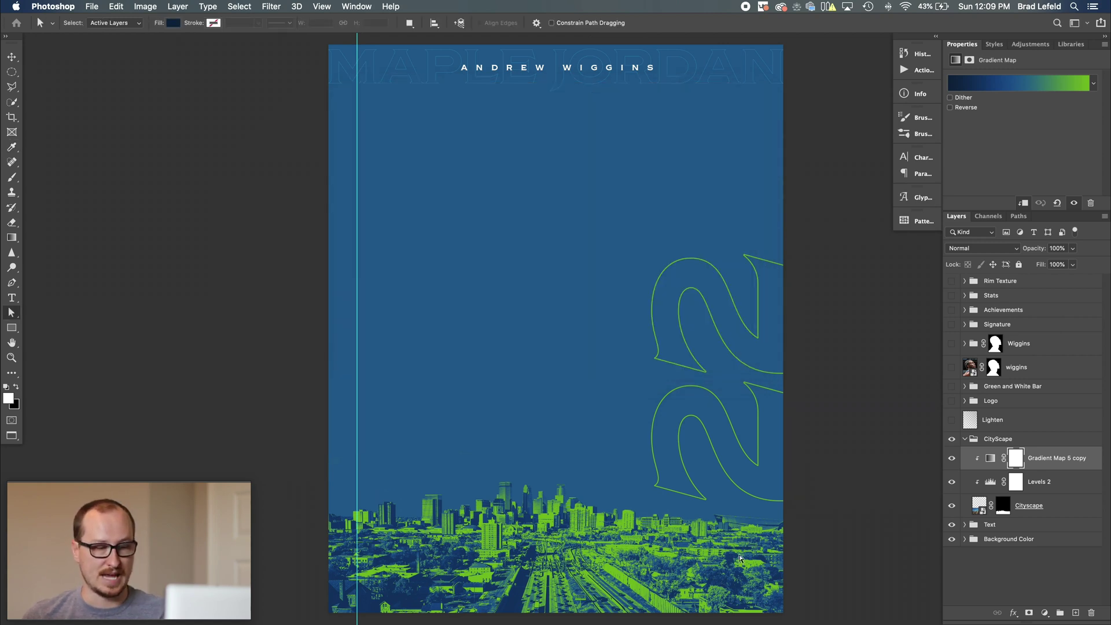
Turn on the Lighten layer and show the Logo group on the poster.
left_click(951, 421)
left_click(1014, 420)
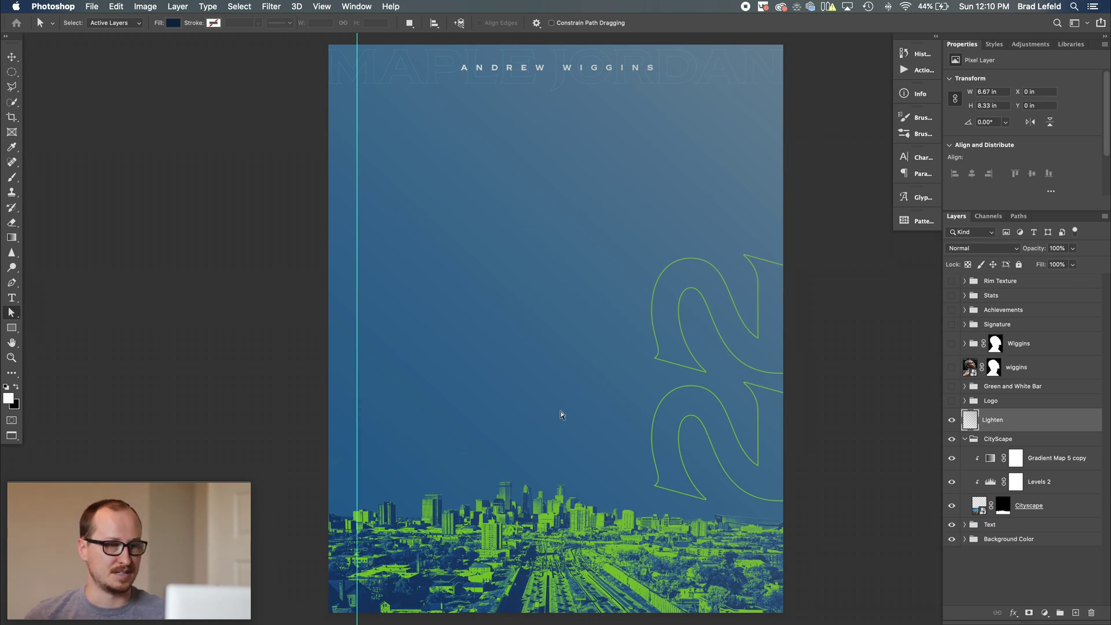
left_click(964, 401)
left_click(952, 401)
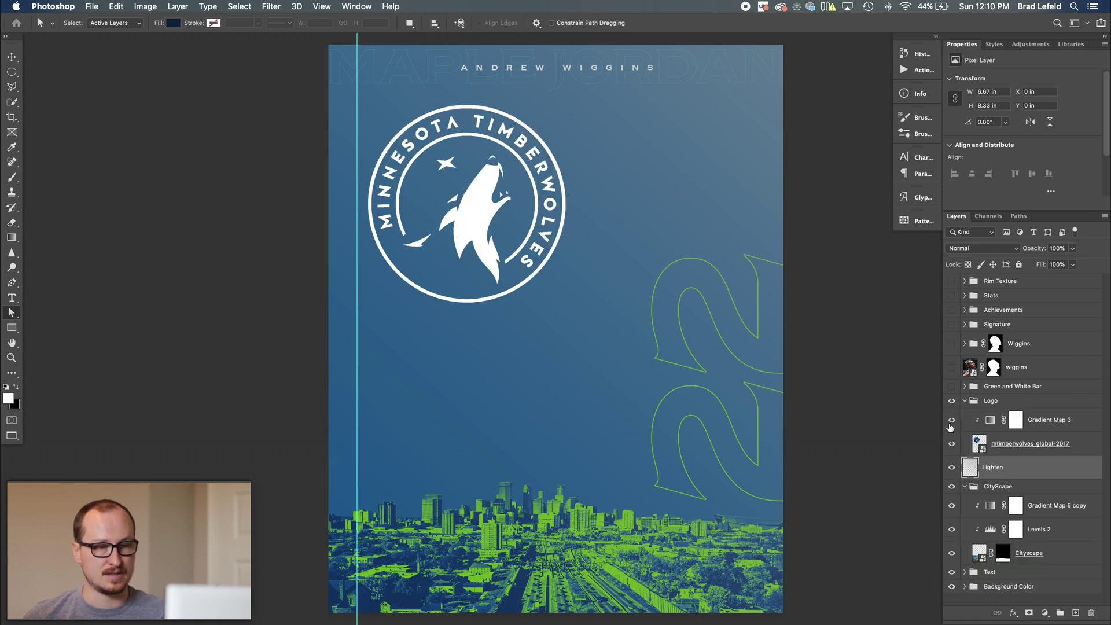
Compare the logo with Gradient Map 3 off and on, leaving it white.
left_click(951, 420)
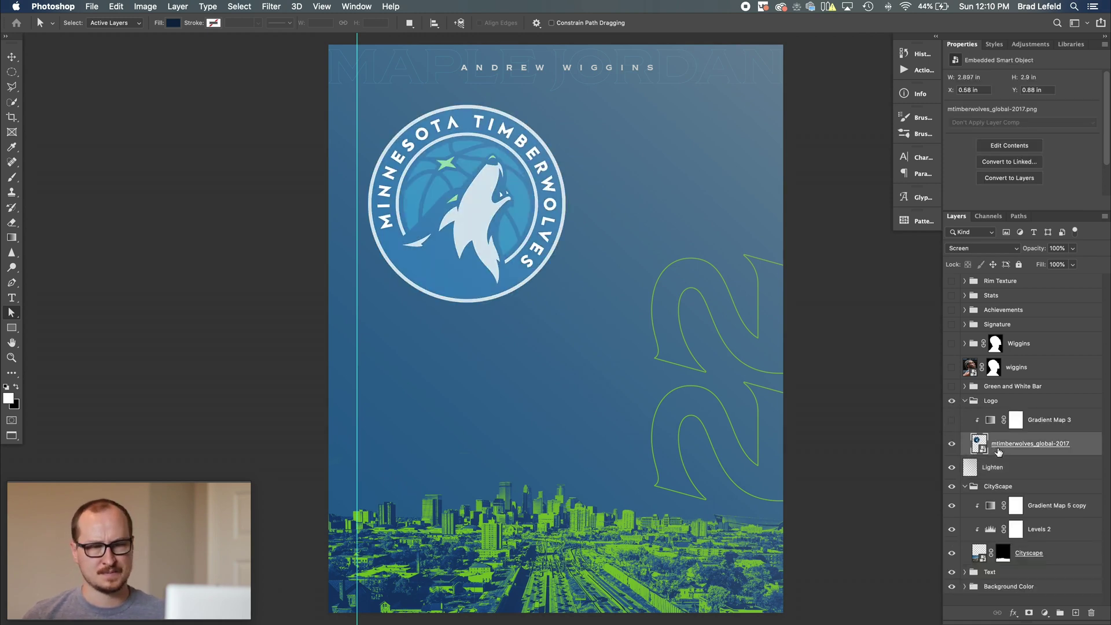
left_click(1002, 448)
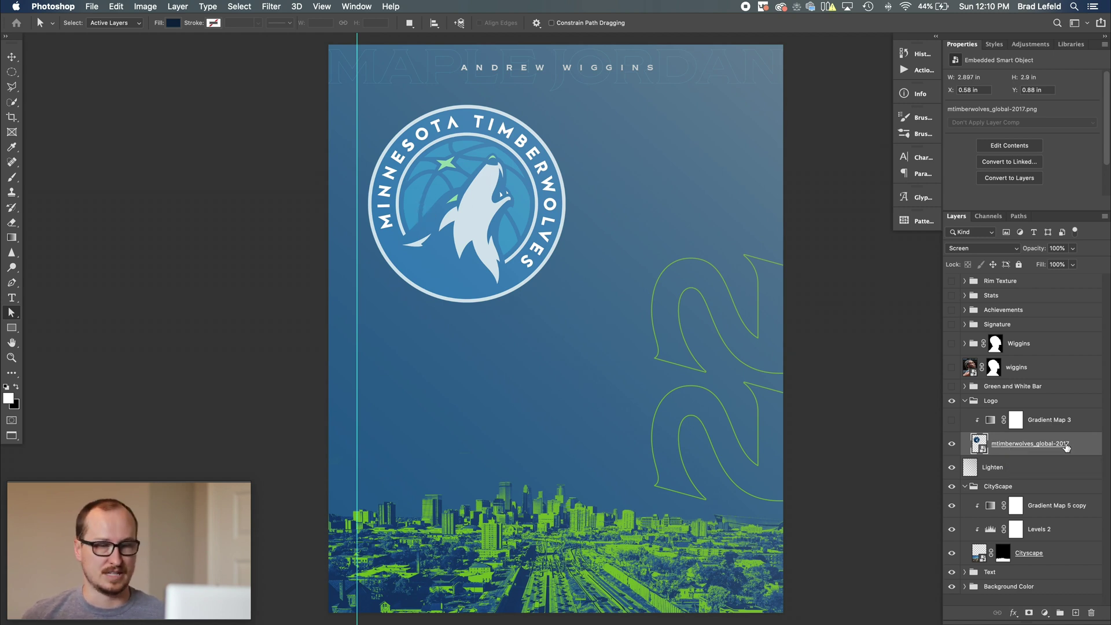
left_click(951, 420)
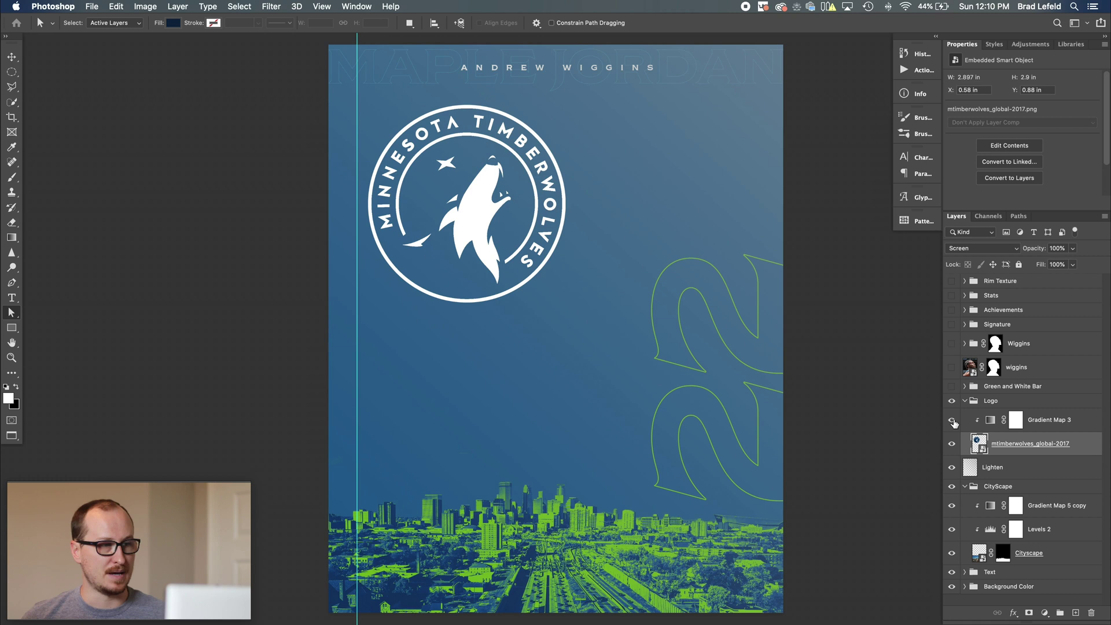
left_click(951, 420)
left_click(952, 420)
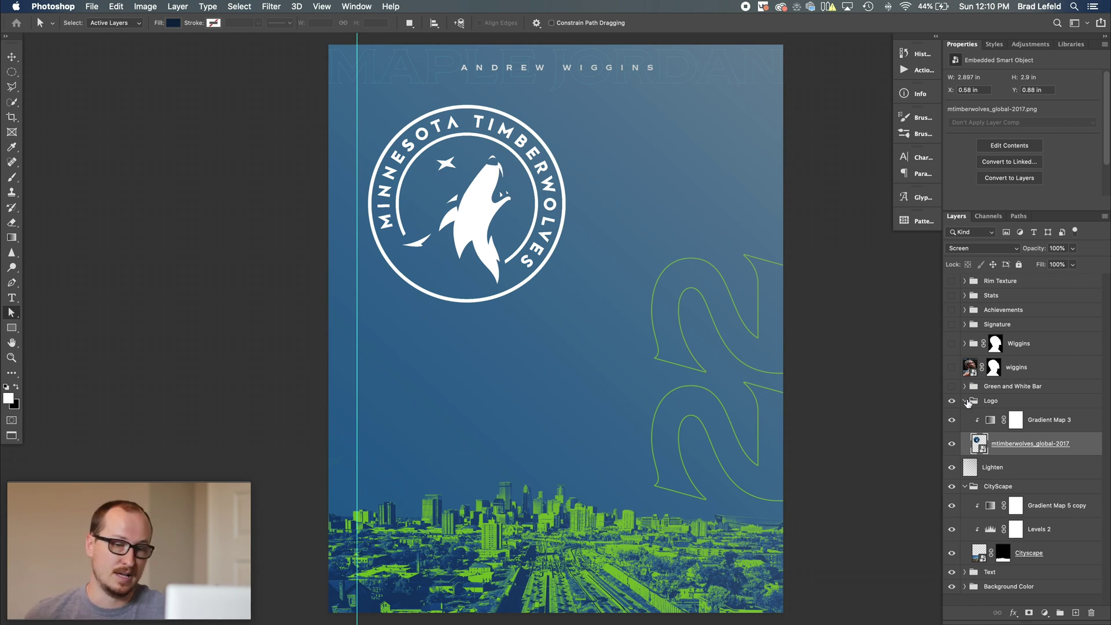
left_click(964, 401)
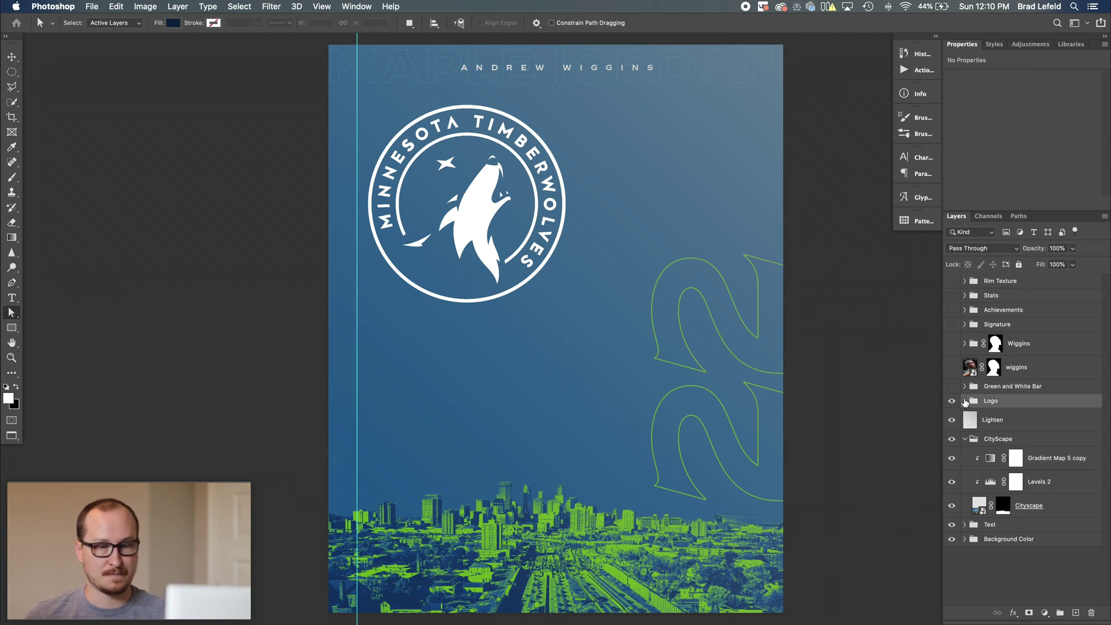
Show the Green and White Bar group on the poster.
left_click(964, 386)
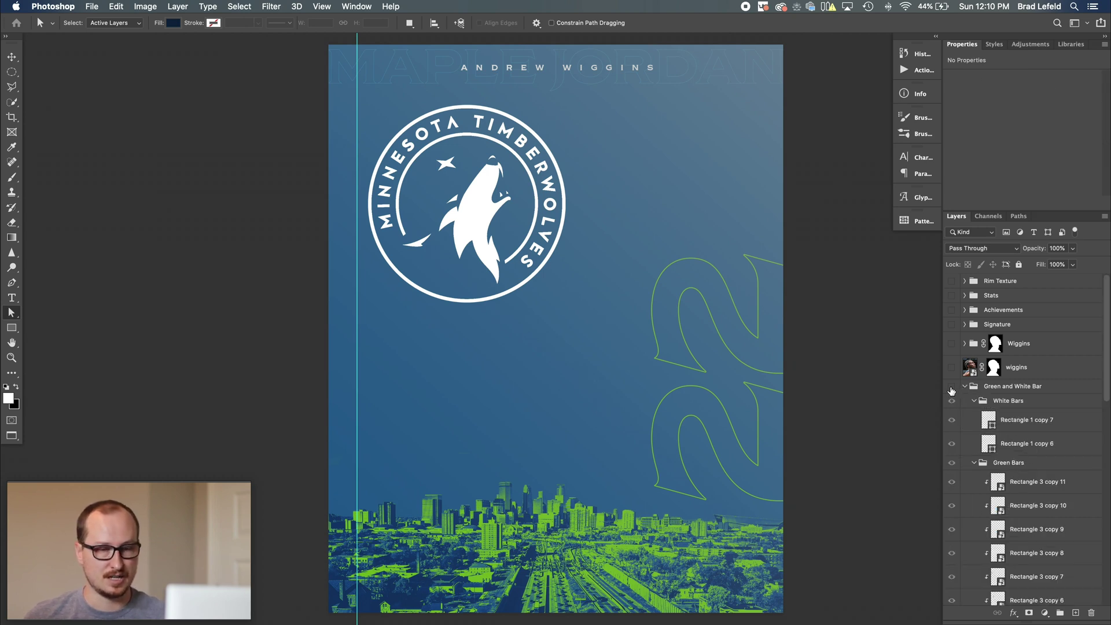
left_click(951, 387)
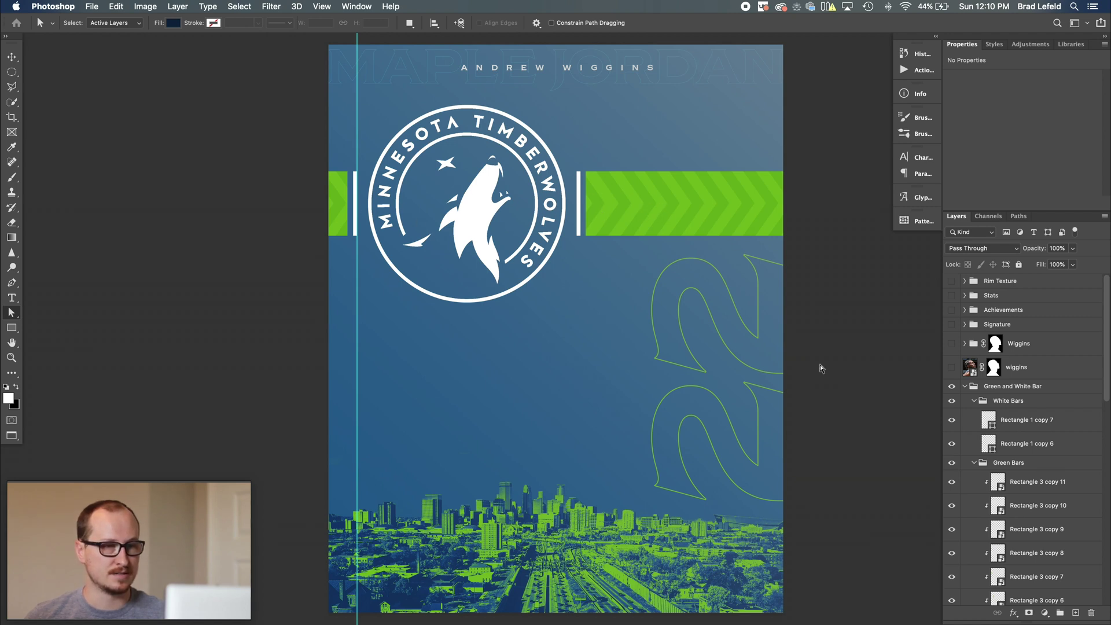
left_click(970, 463)
left_click(975, 401)
left_click(973, 415)
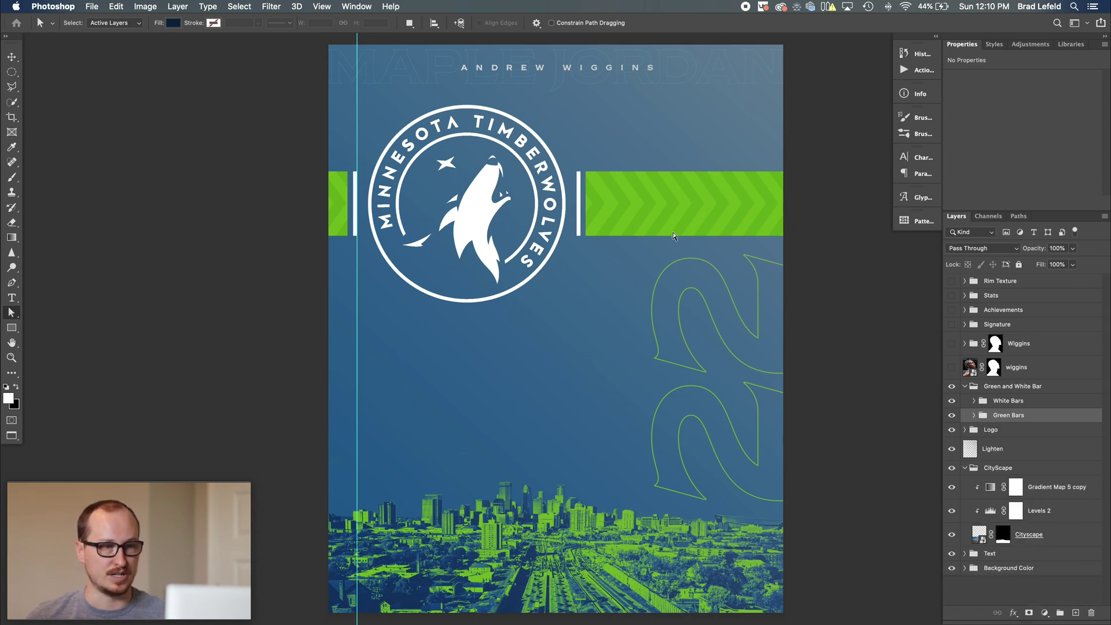
Toggle Rectangle 1 and Rectangle 3 copy inside Green Bars to identify each bar.
left_click(974, 416)
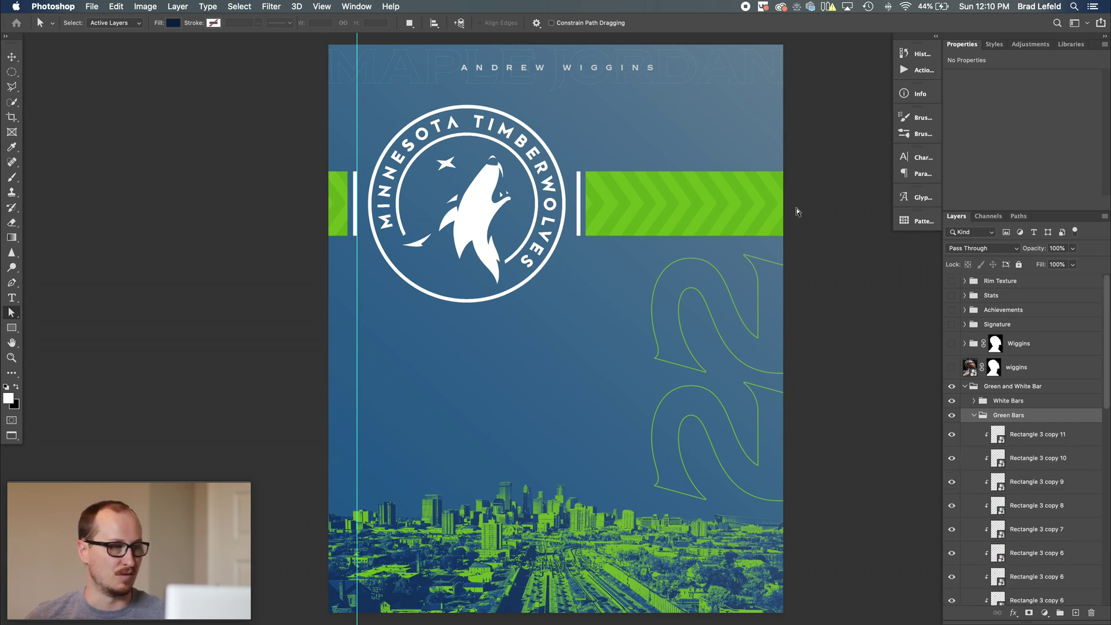
scroll(984, 440, "down", 10)
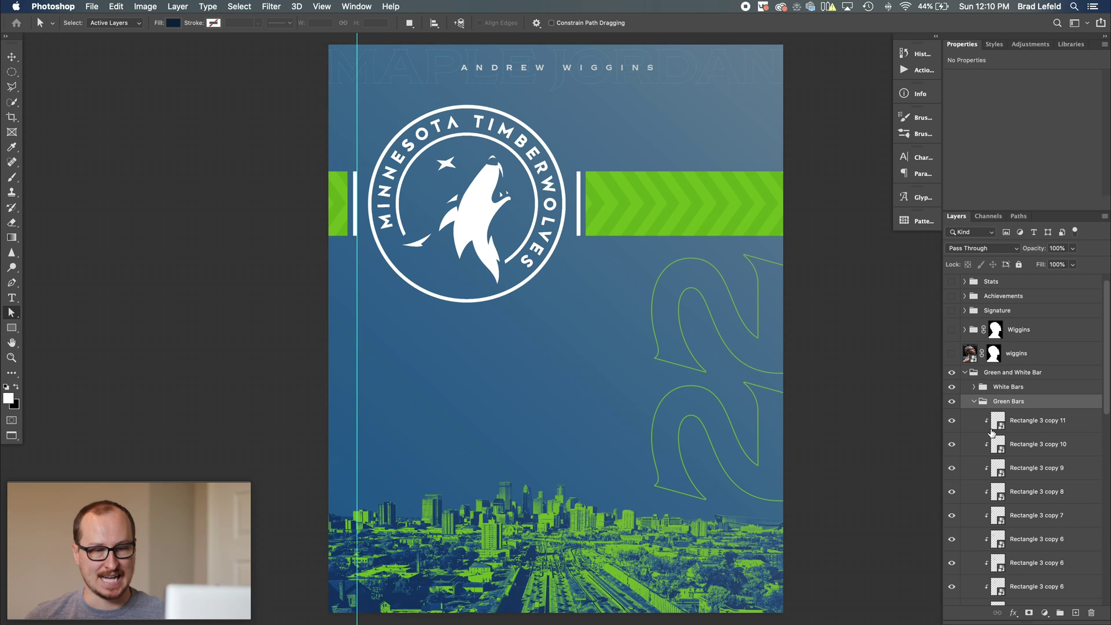
left_click(984, 445)
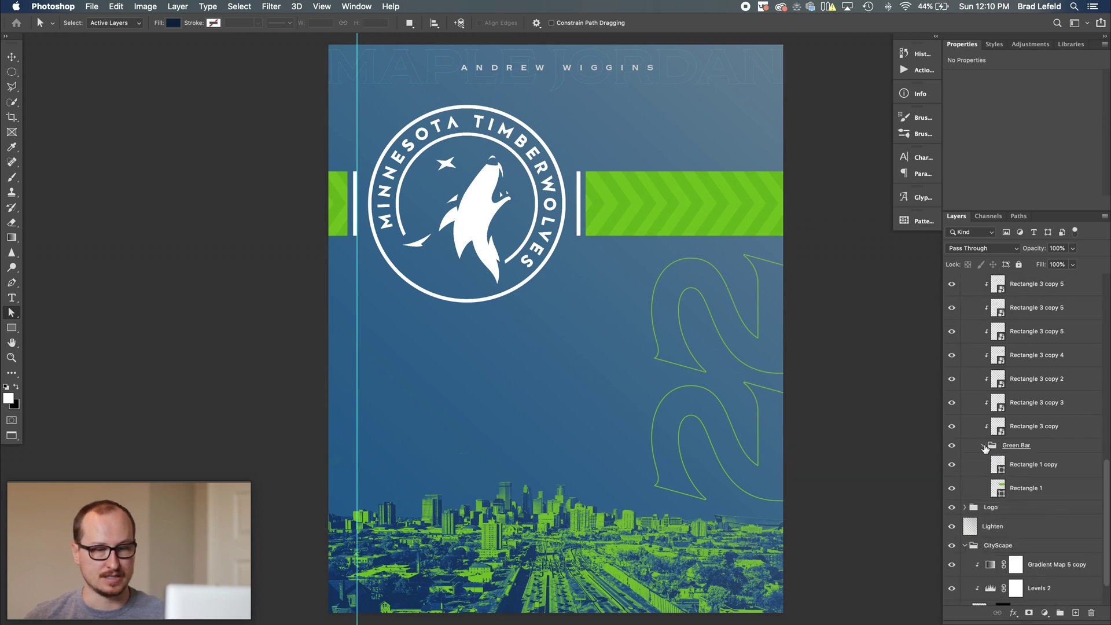
left_click(953, 488)
left_click(952, 489)
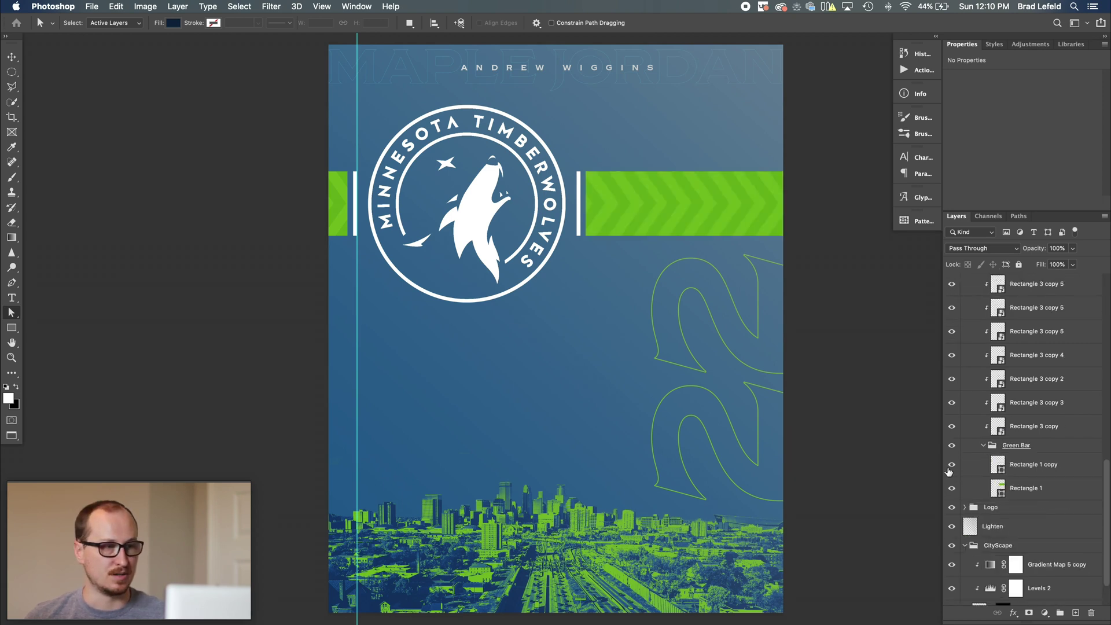
double_click(955, 463)
left_click(952, 428)
left_click(952, 428)
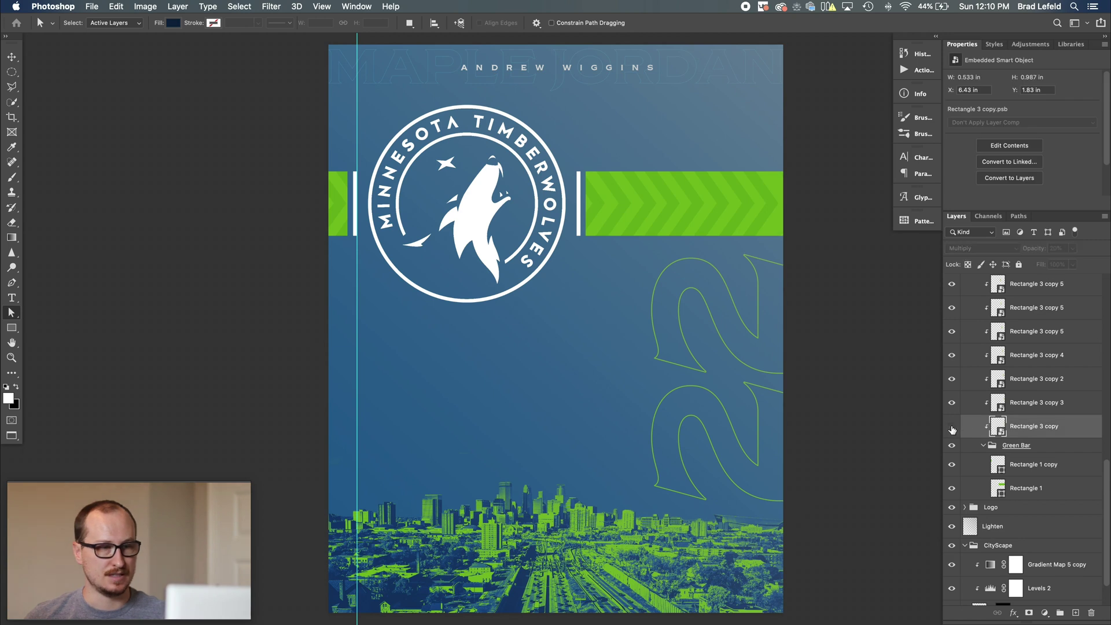
left_click(952, 429)
left_click(952, 428)
left_click(953, 428)
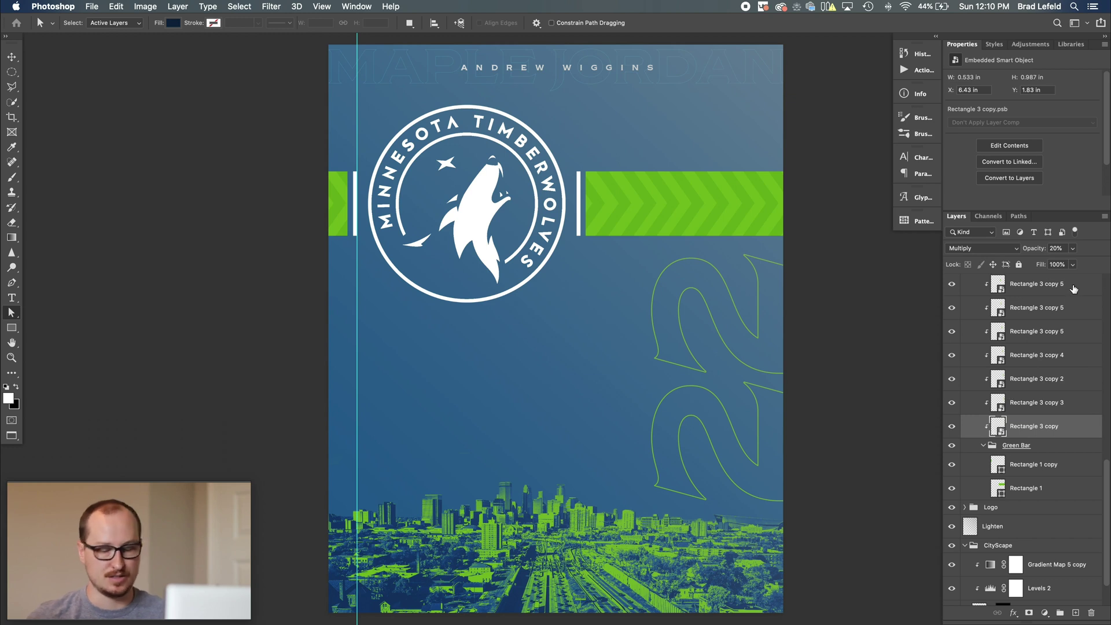
Compare Rectangle 3 copy at 100% opacity, restore it to 20%, and collapse the groups.
key("0")
key("2")
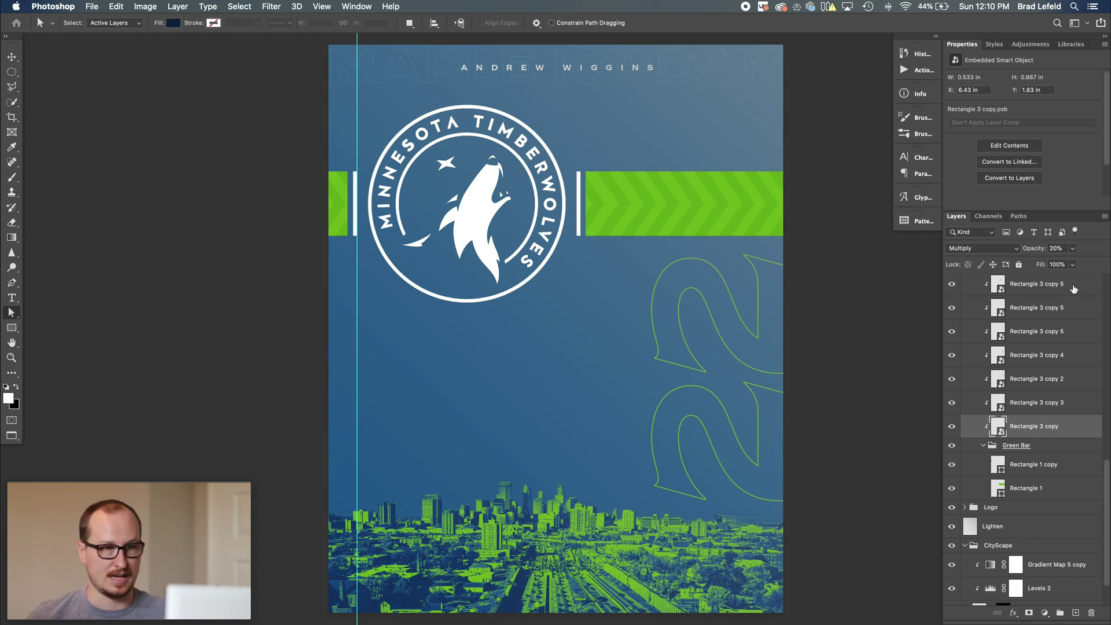
scroll(1046, 328, "up", 10)
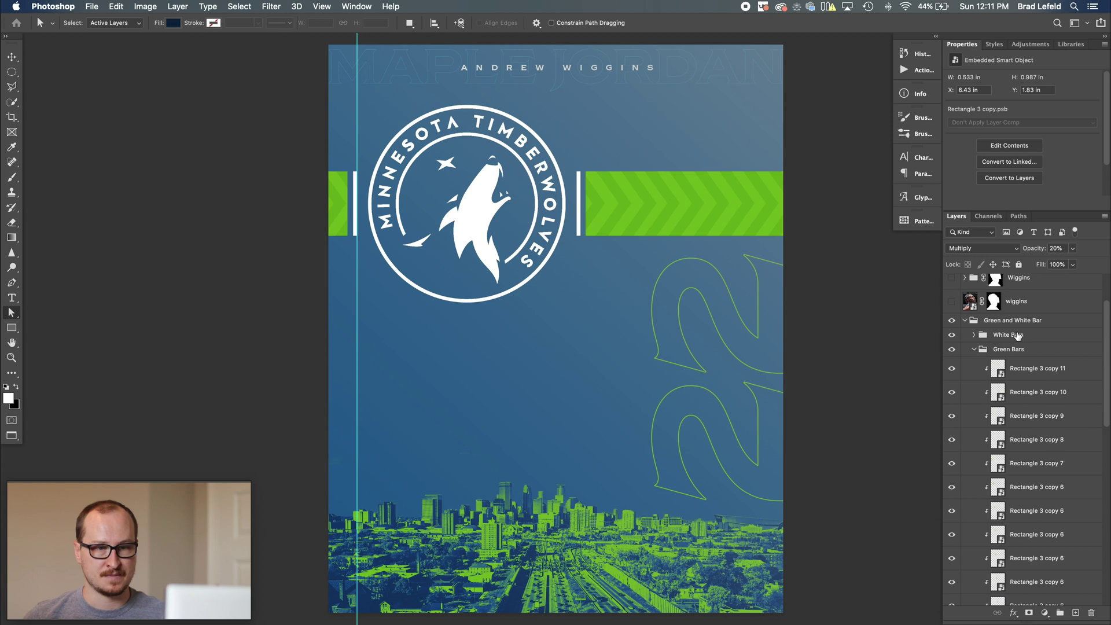
left_click(974, 414)
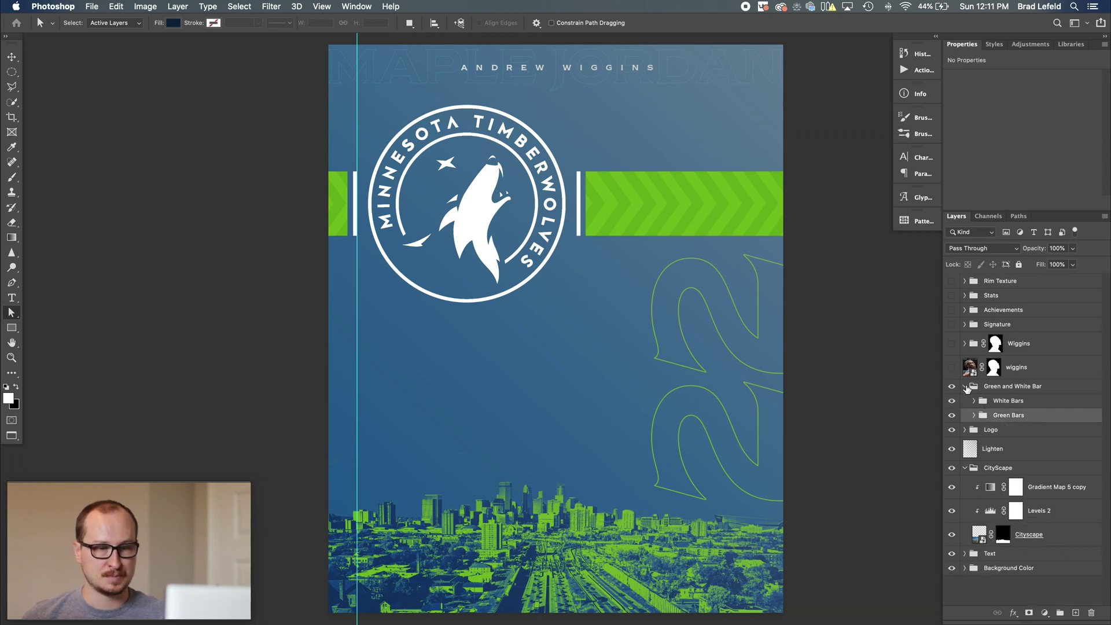
left_click(965, 386)
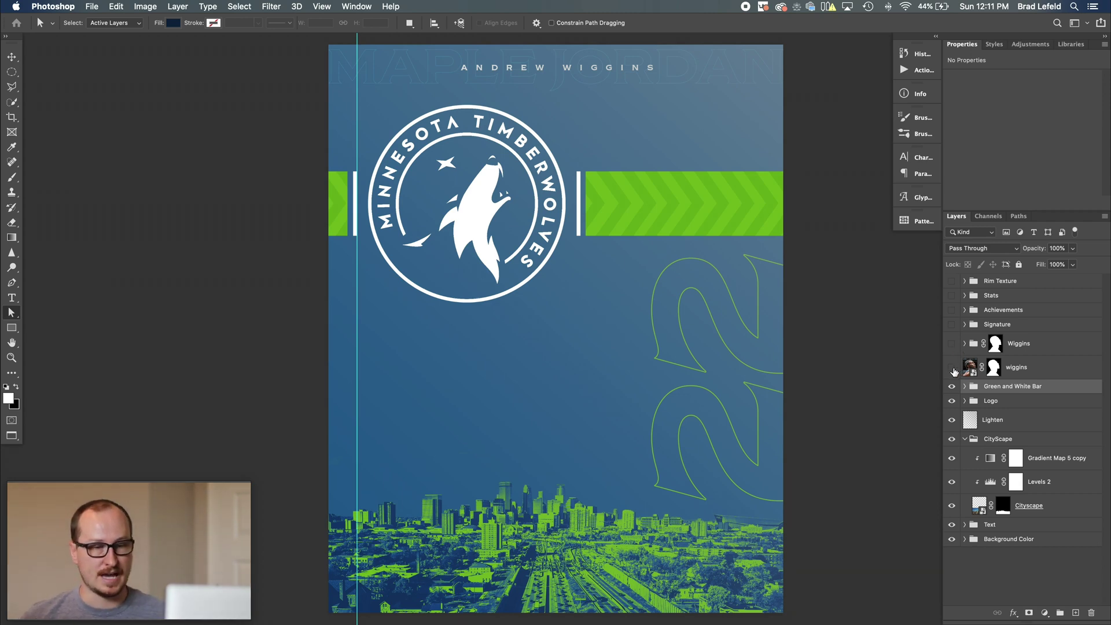
Show the wiggins portrait with Highlights and Shadows hidden, and open its smart object.
left_click(964, 343)
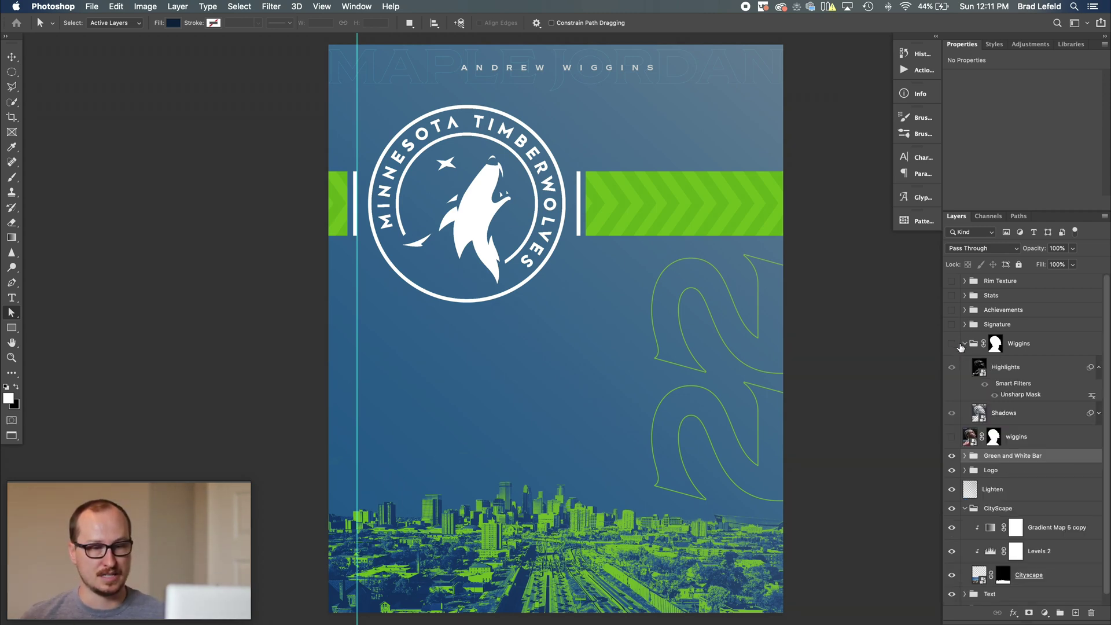
left_click(951, 343)
left_click(951, 368)
left_click(952, 413)
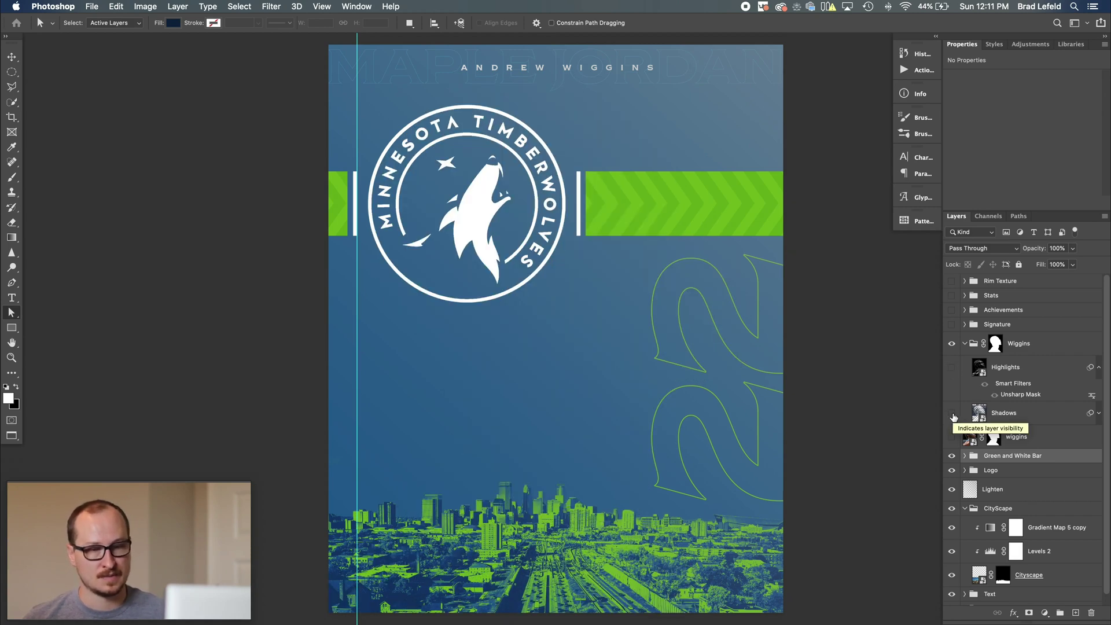
left_click(950, 437)
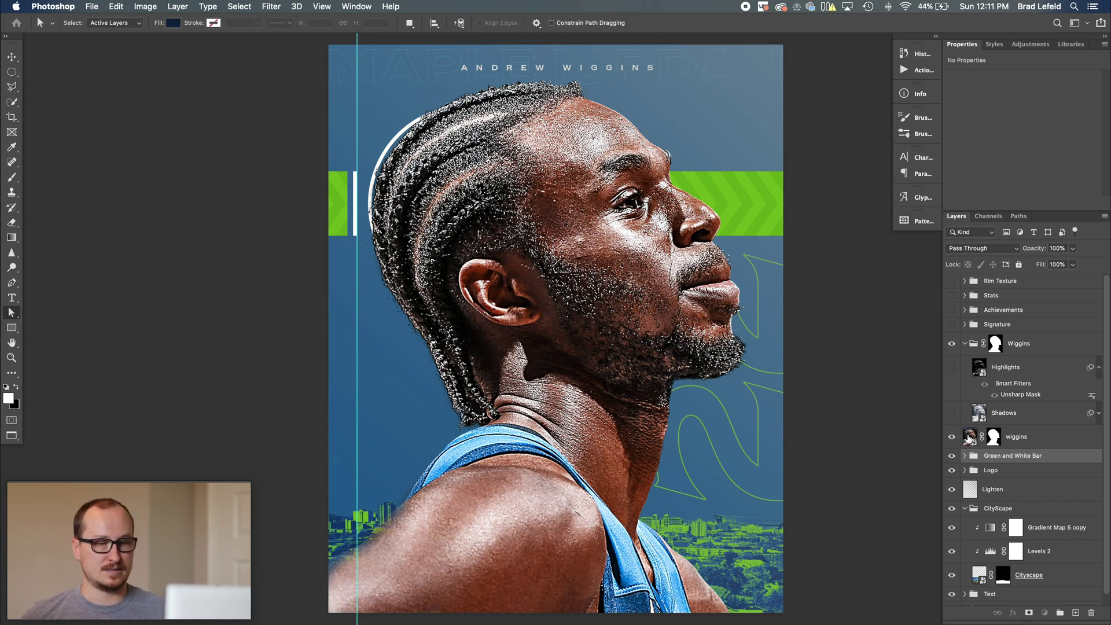
double_click(965, 434)
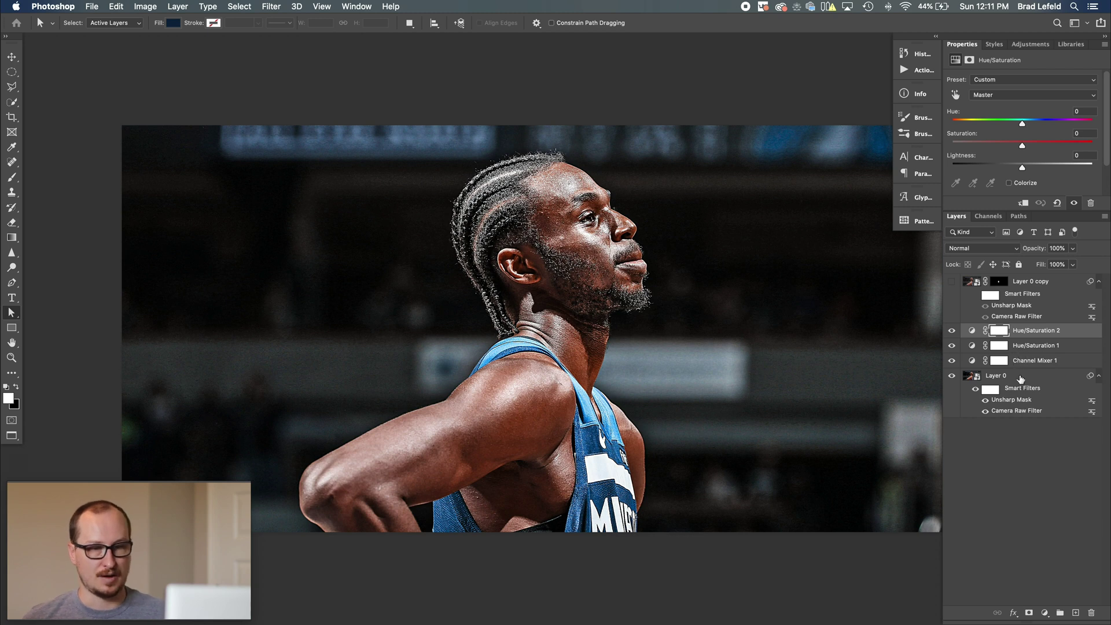
Compare Layer 0's Unsharp Mask filter and confirm Amount 59%, Radius 2.5 pixels, Threshold 0.
left_click(985, 401)
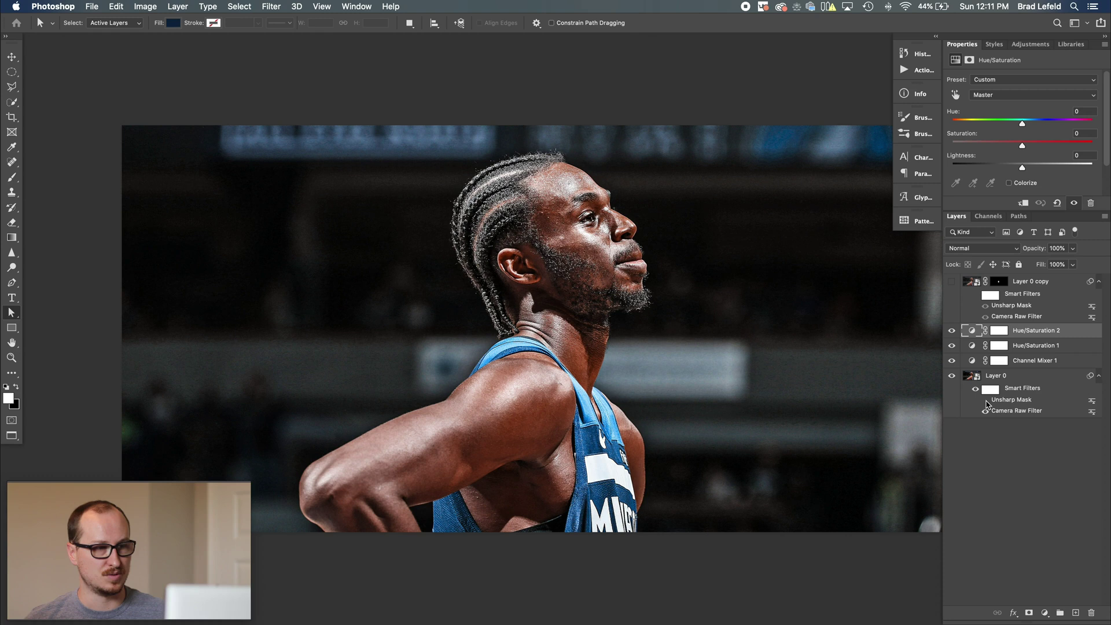
left_click(986, 400)
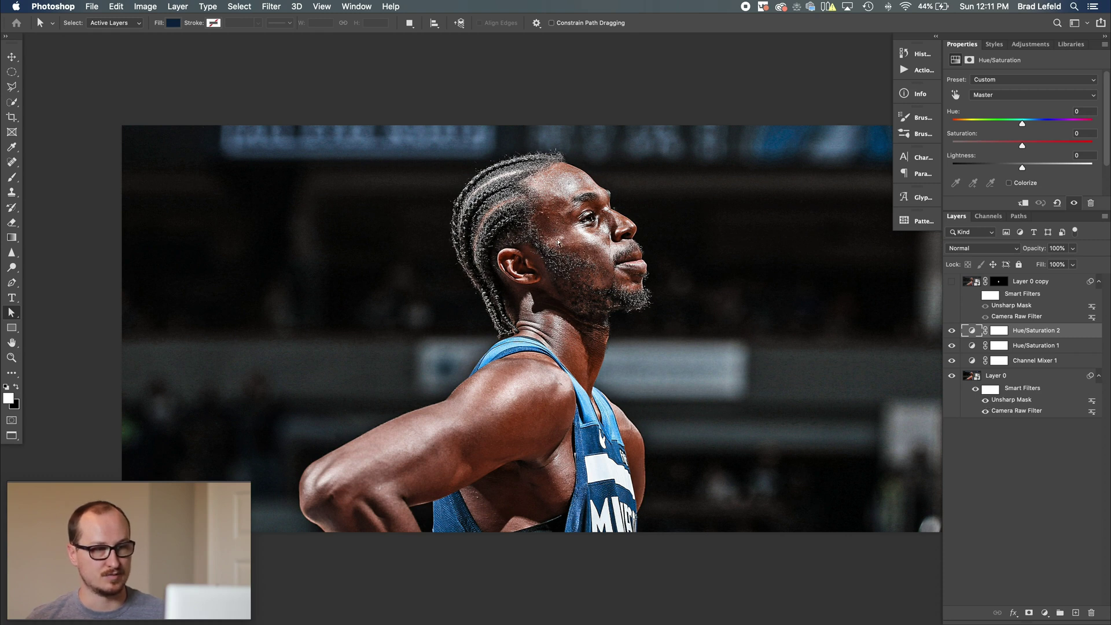
left_click(1022, 403)
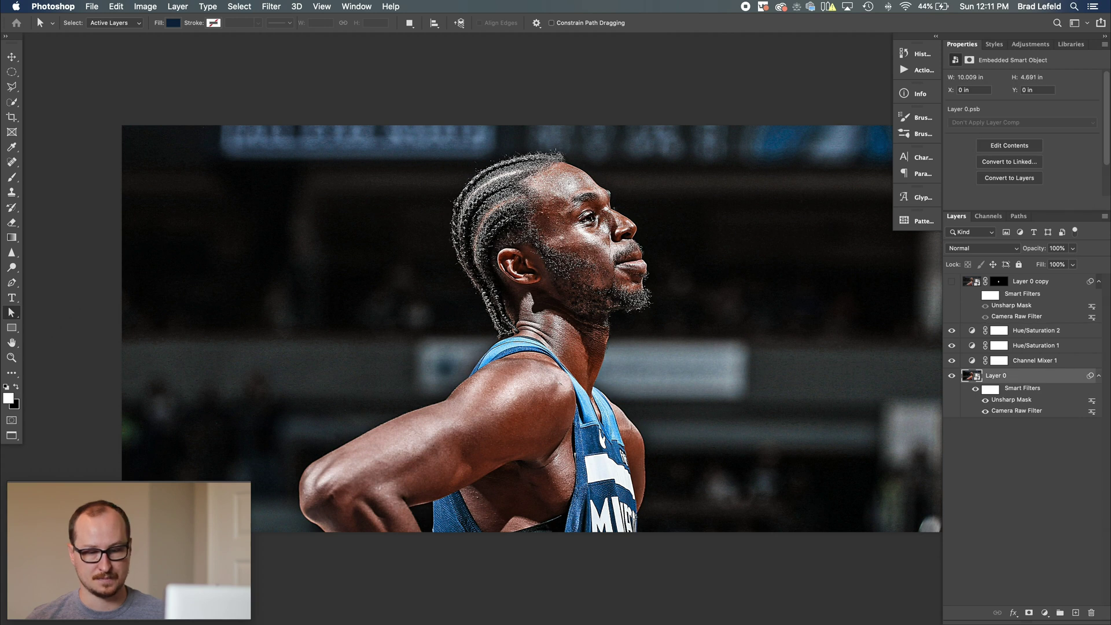
key("space")
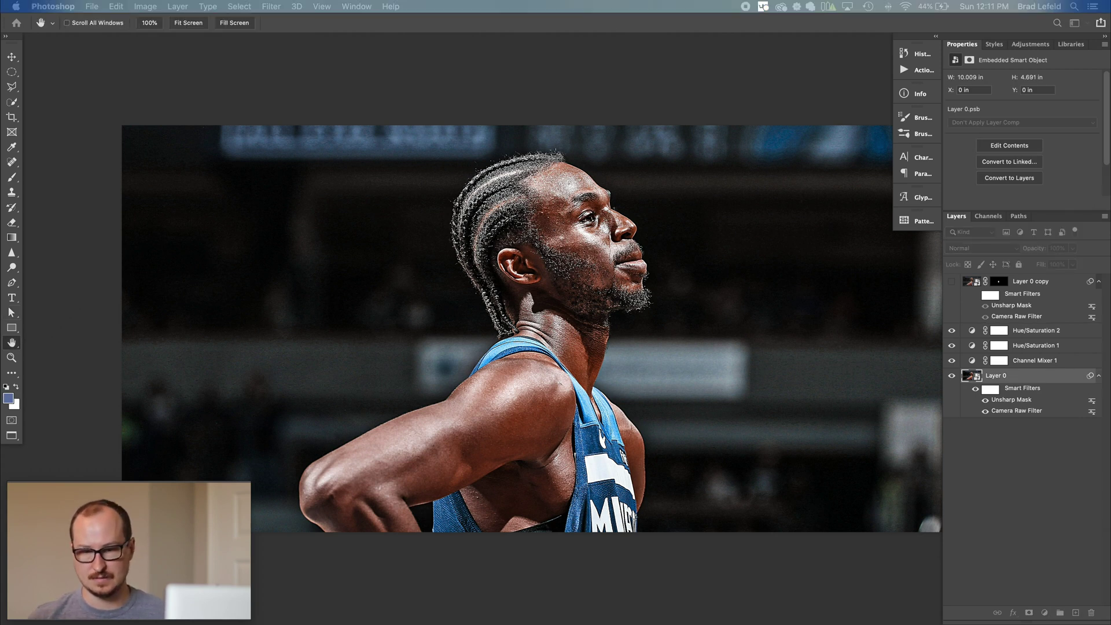
left_click_drag(561, 126, 847, 50)
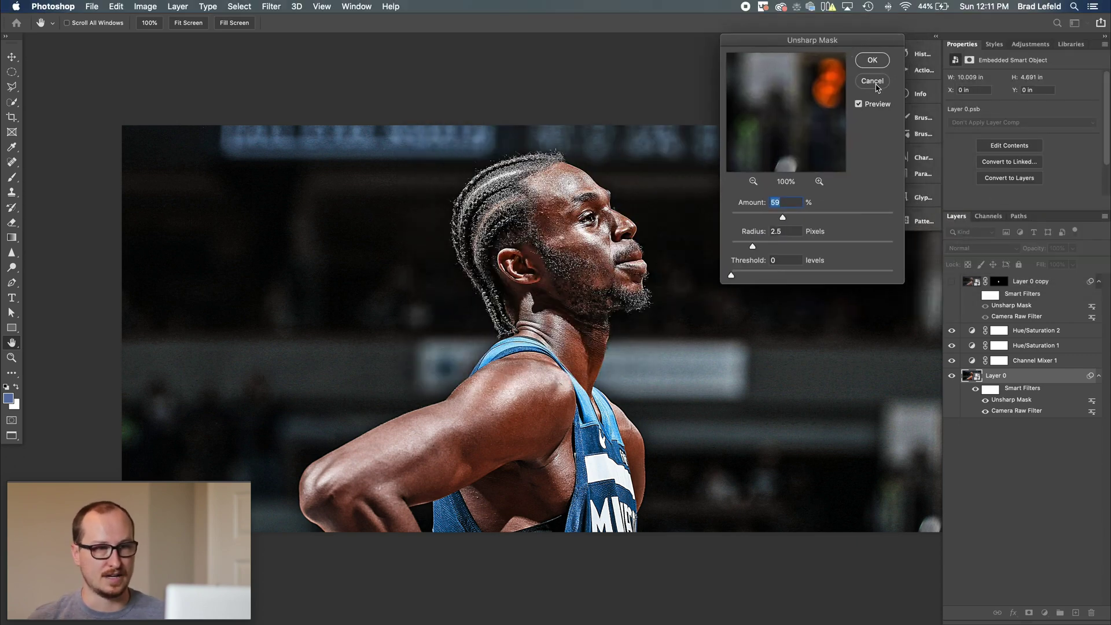
left_click(872, 60)
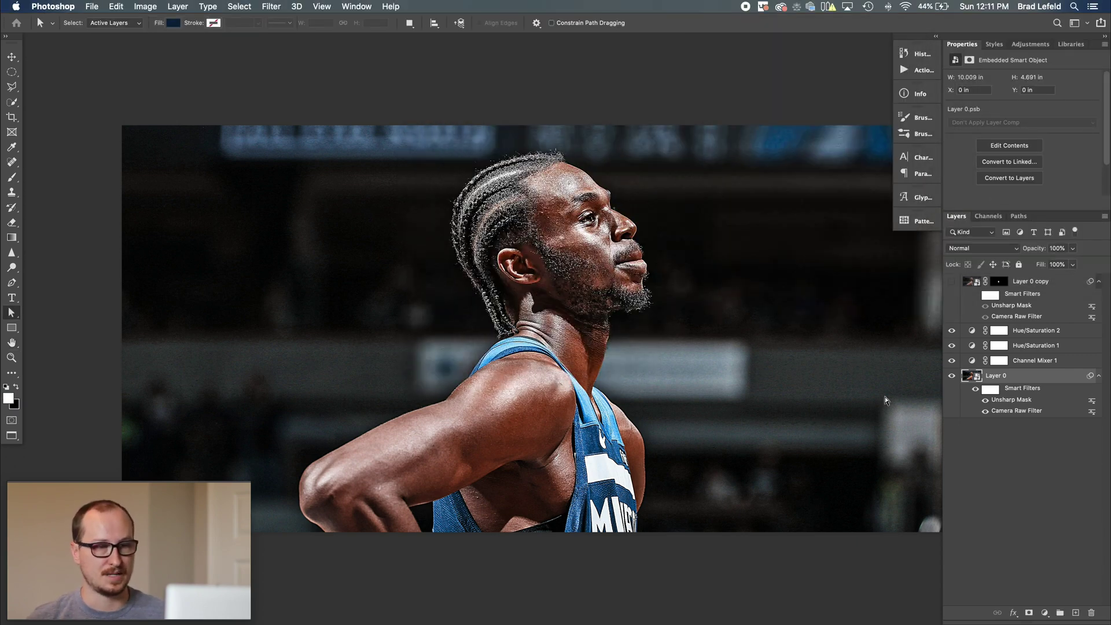
Compare Hue/Saturation 2 off and on, then turn on and select Layer 0 copy.
left_click(1025, 338)
left_click(951, 331)
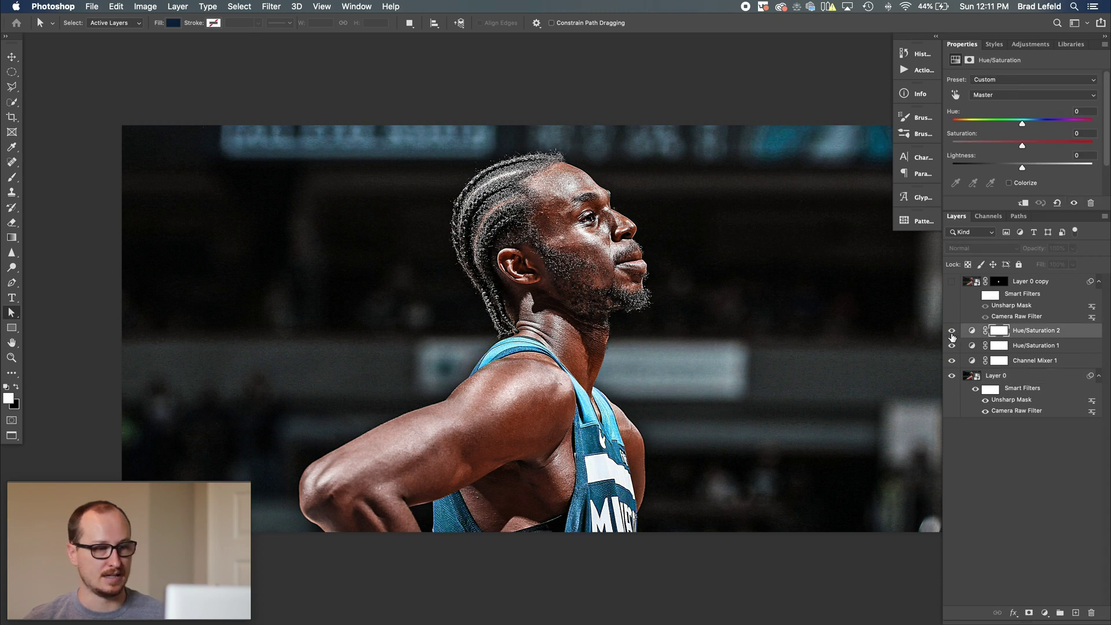
left_click(952, 331)
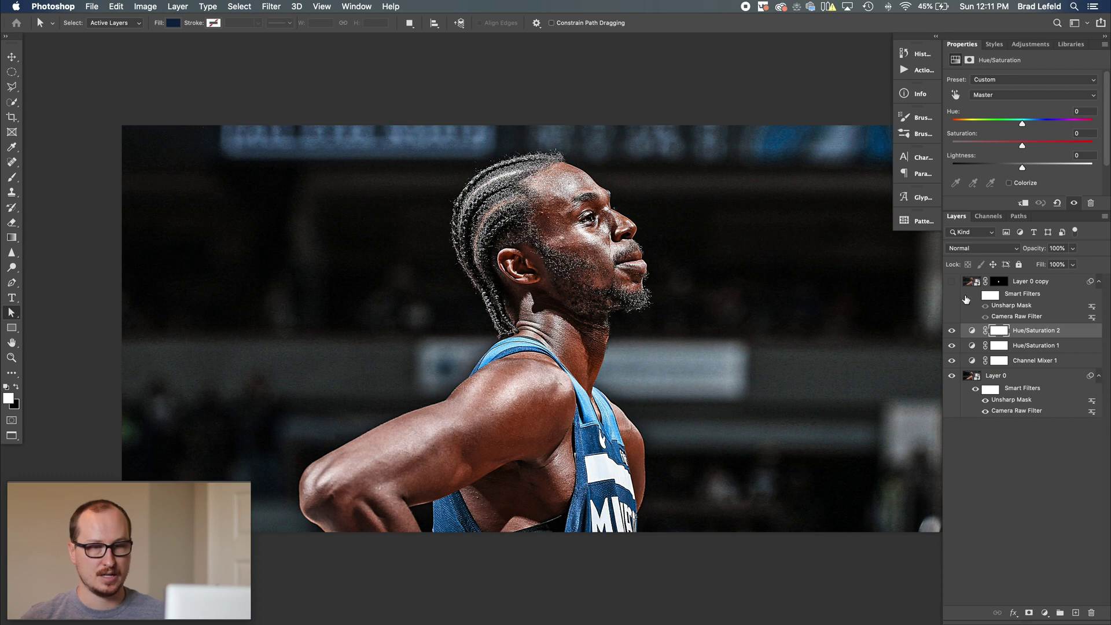
left_click(951, 282)
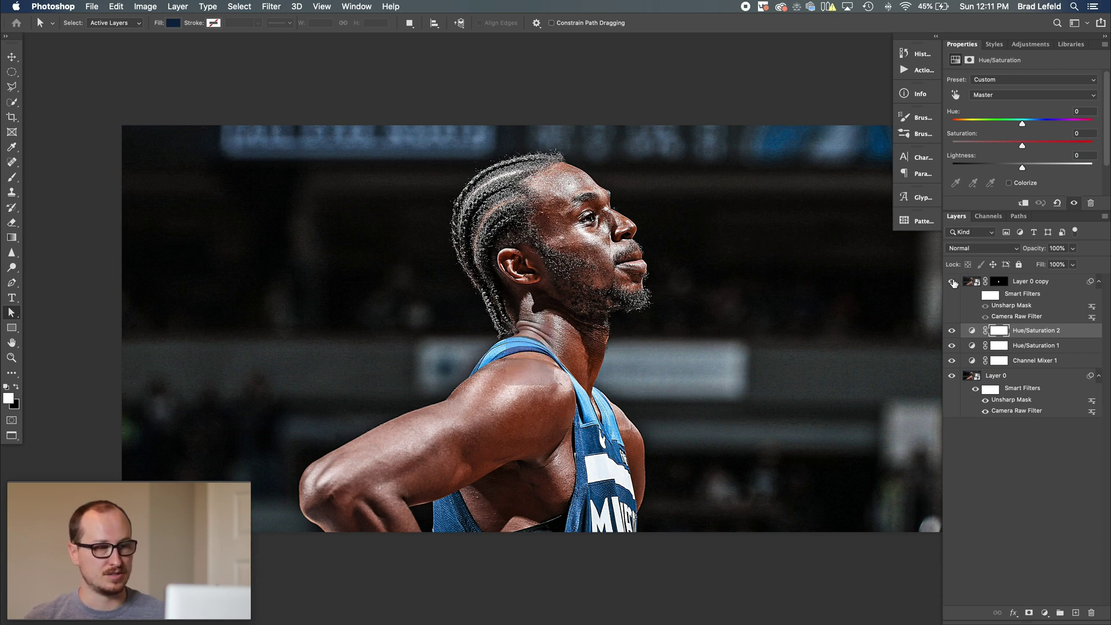
left_click(998, 282)
Delete Layer 0 copy's layer mask and compare it and Hue/Saturation 2 on and off.
right_click(999, 283)
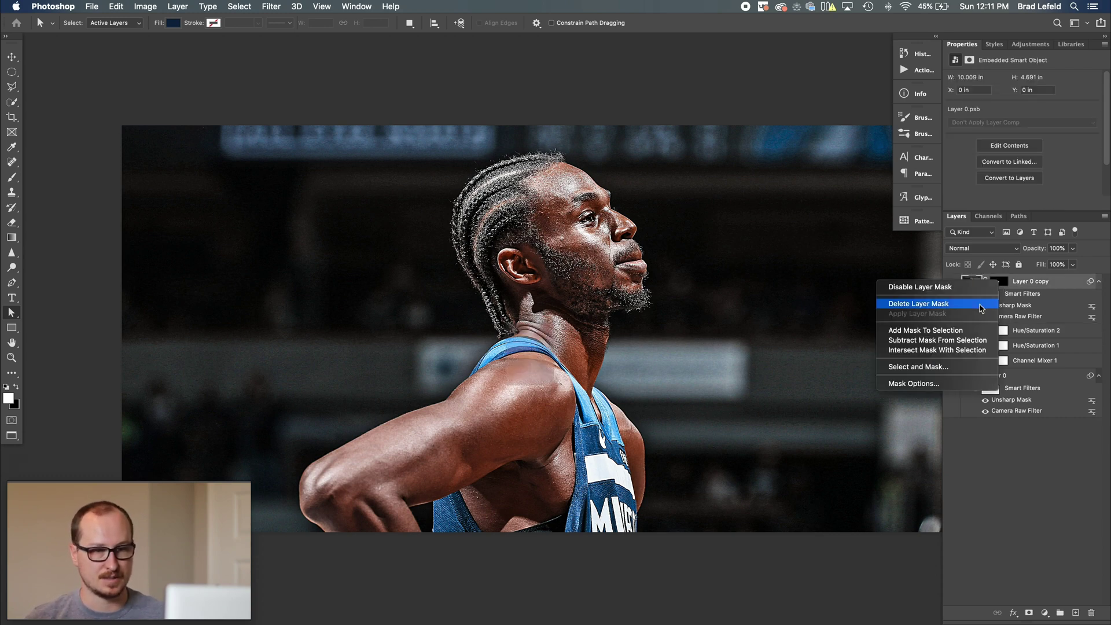
left_click(981, 308)
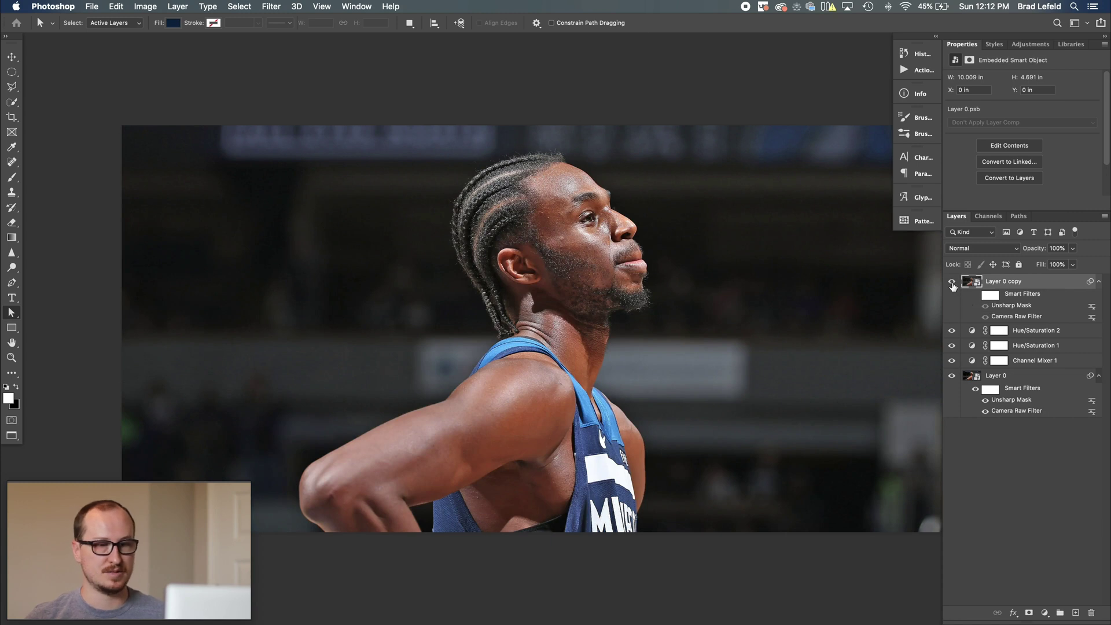
left_click(952, 283)
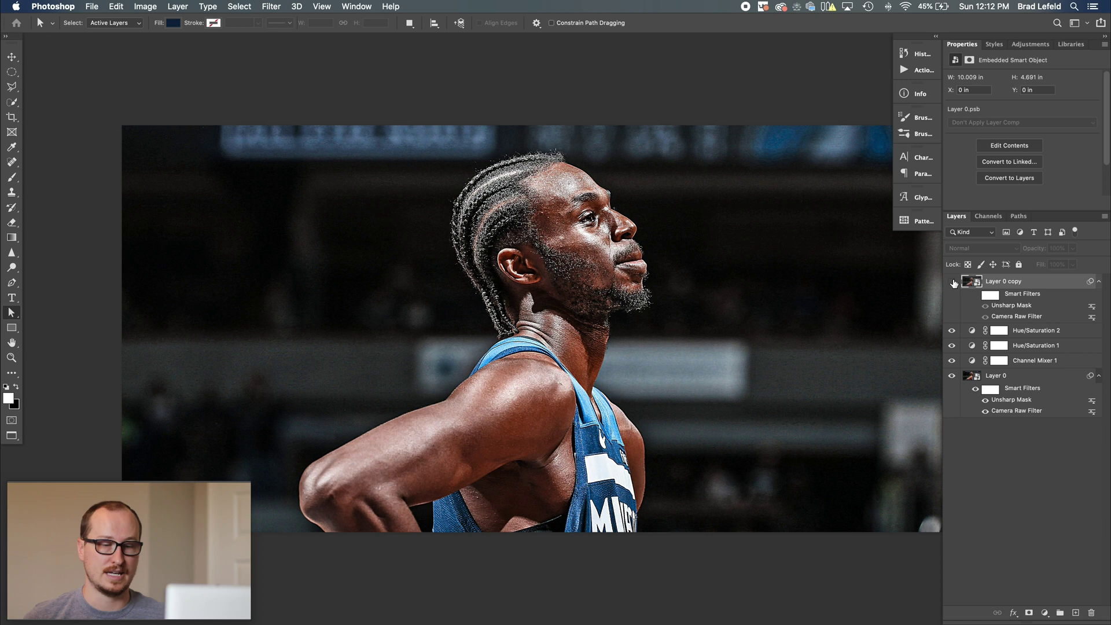
left_click(953, 331)
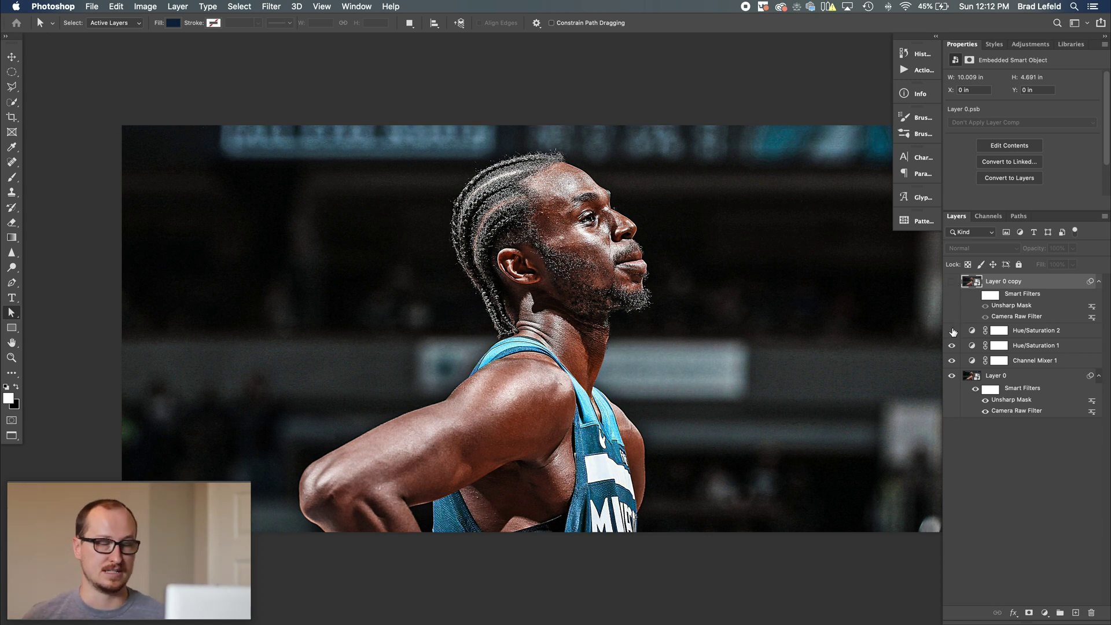
left_click(952, 332)
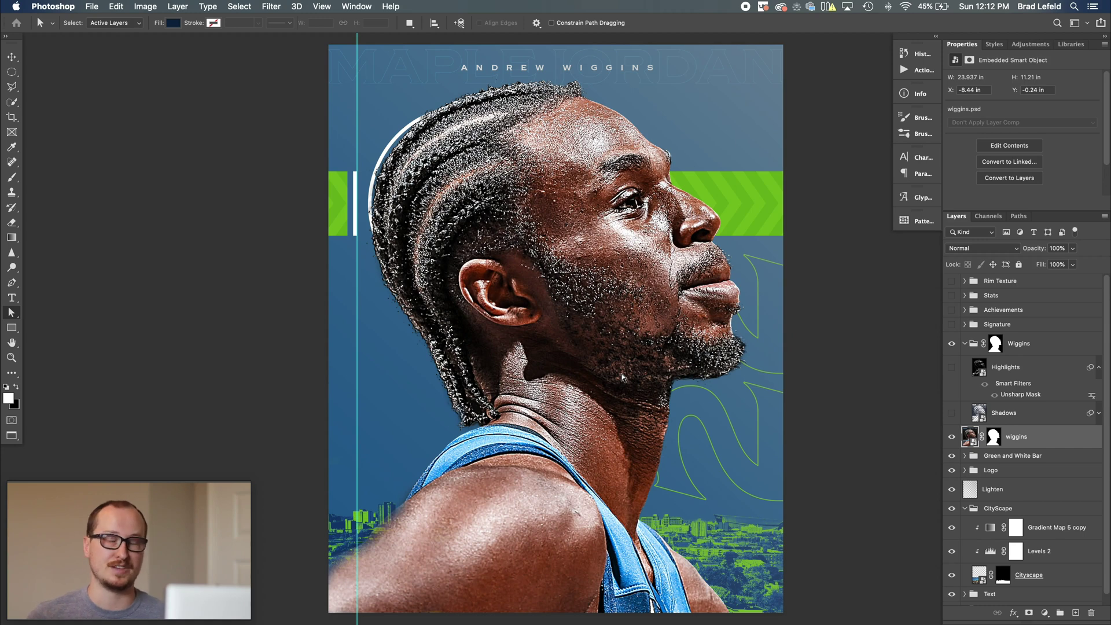
left_click(951, 413)
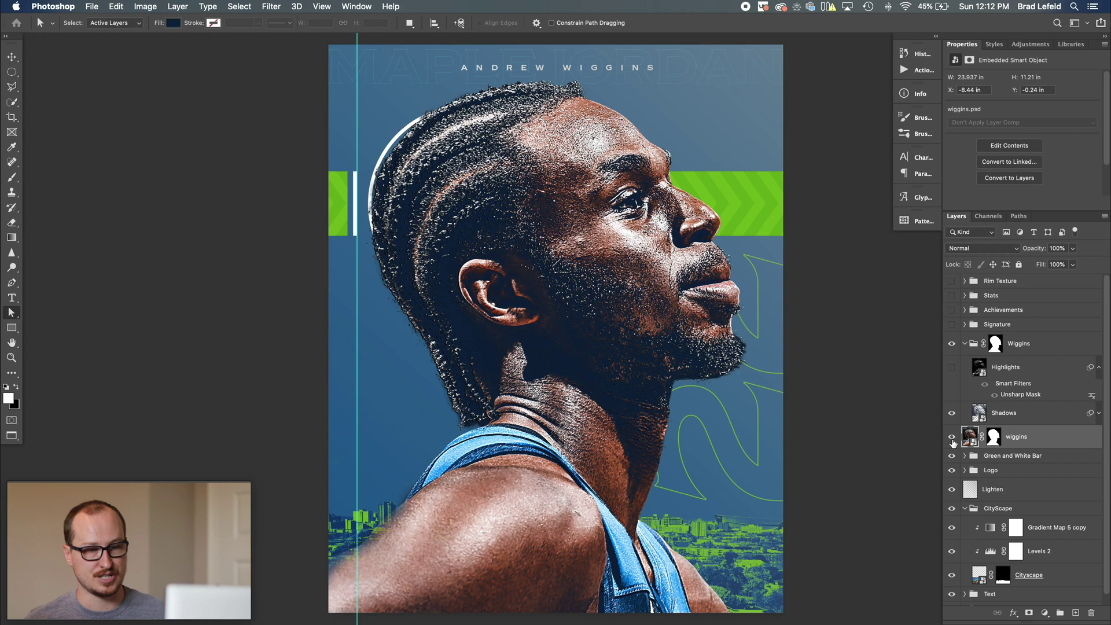
left_click(951, 437)
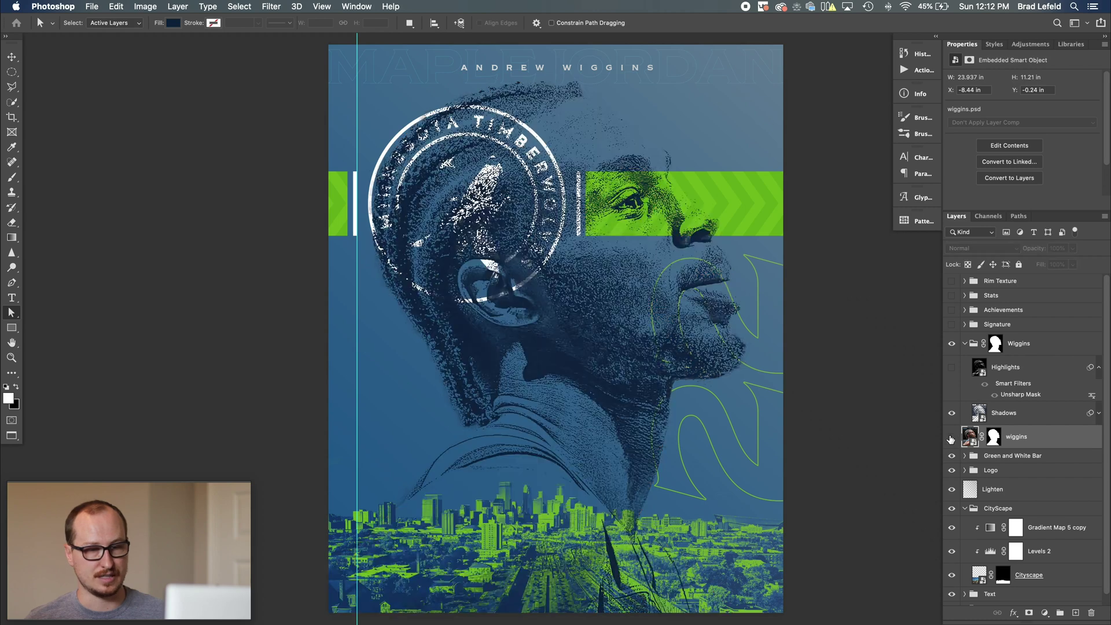
double_click(978, 414)
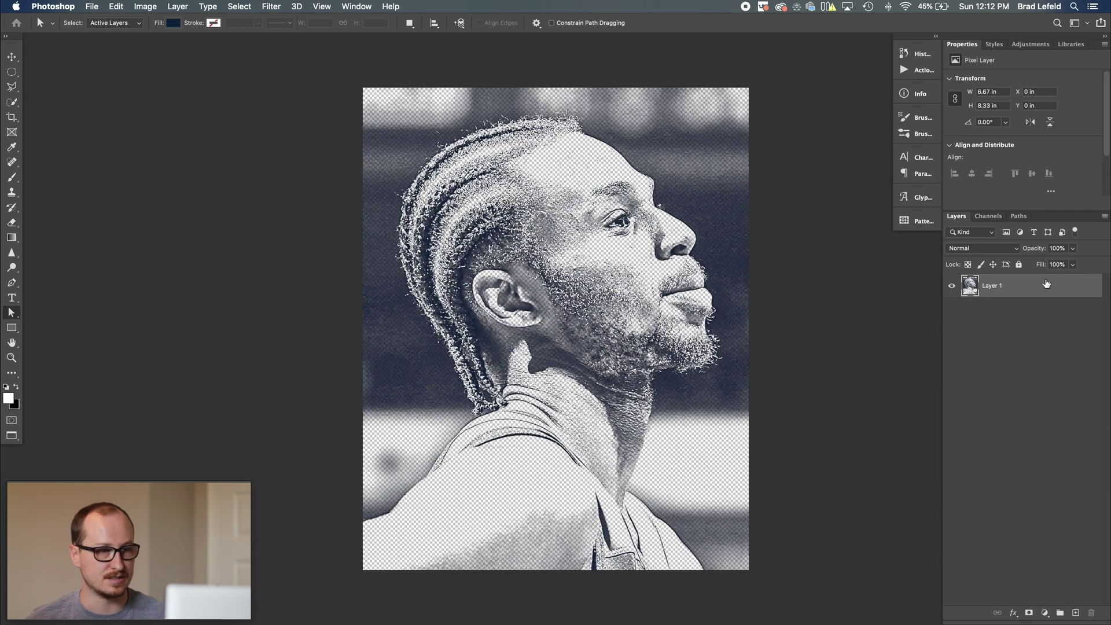
left_click(990, 217)
left_click(1024, 217)
left_click(956, 216)
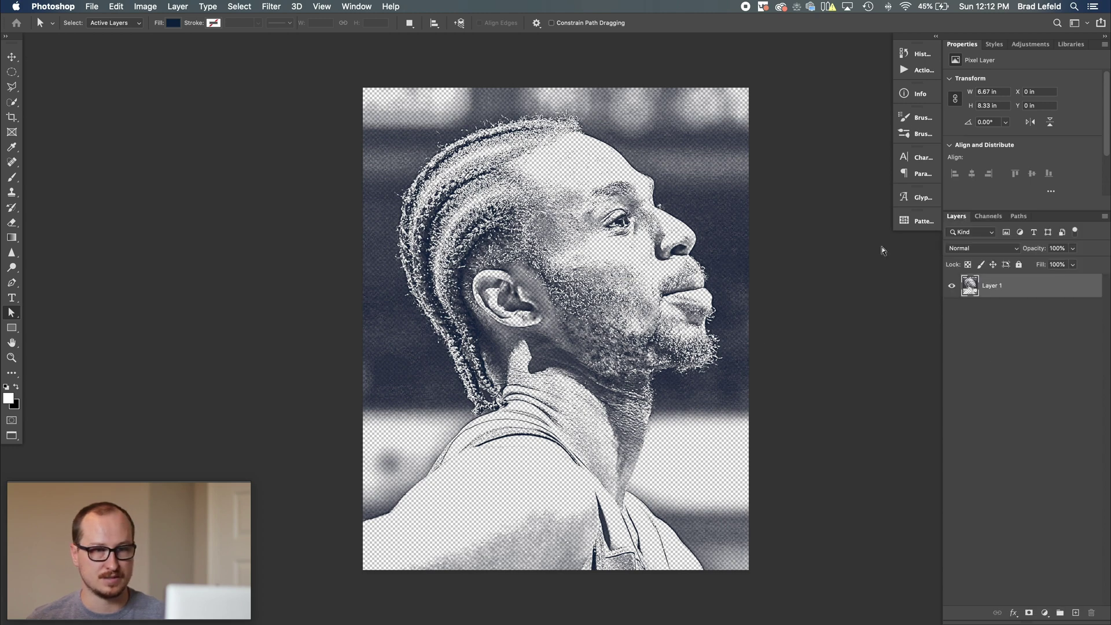
key("super+w")
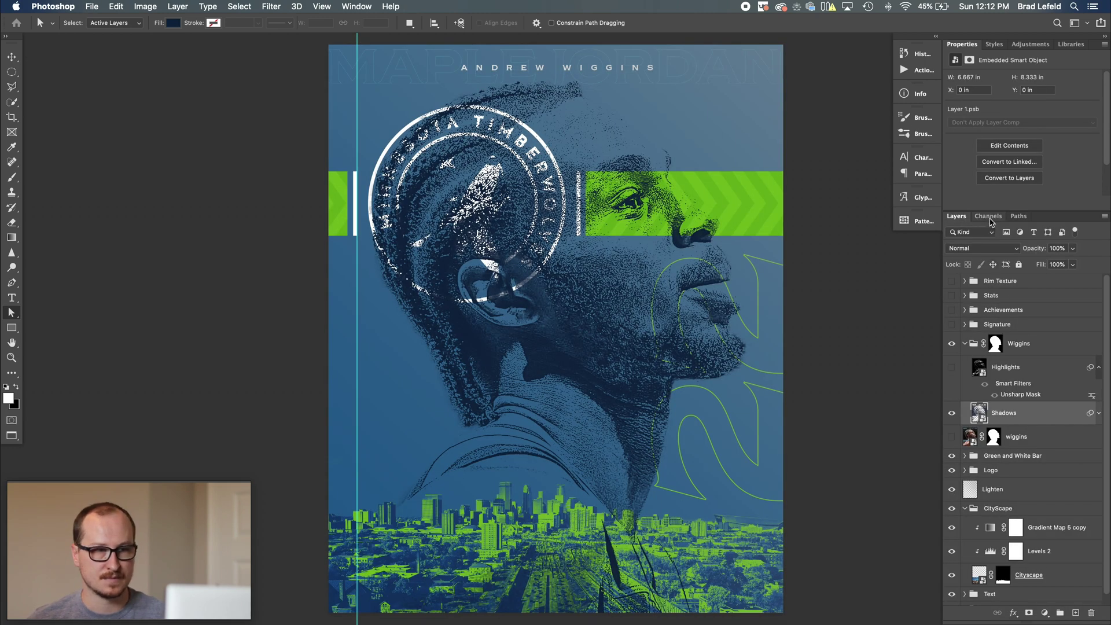
left_click(992, 217)
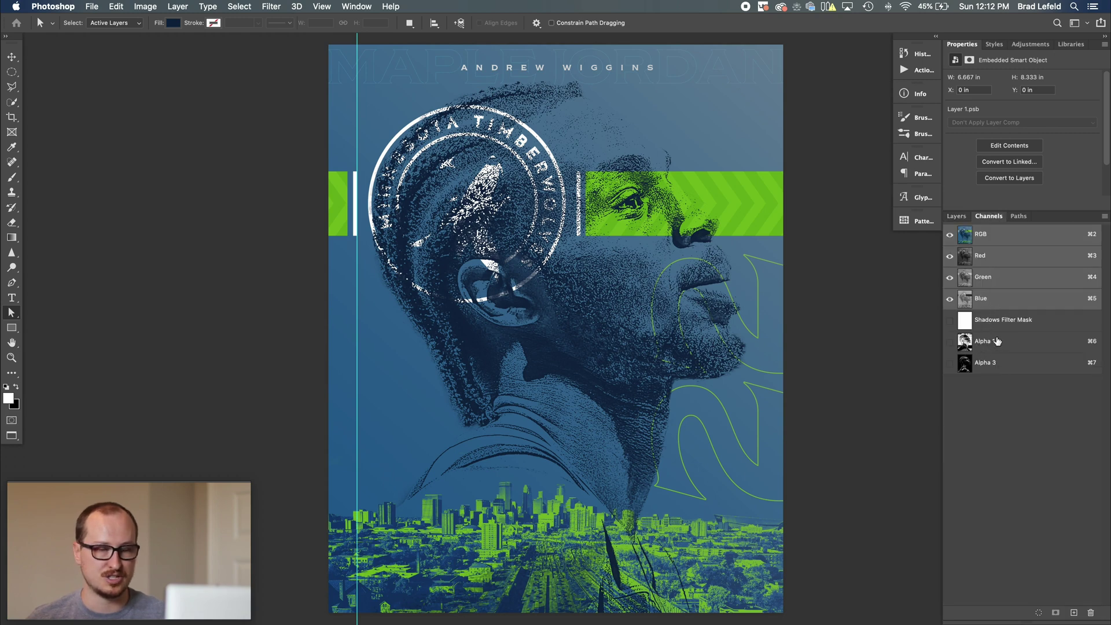
left_click(949, 342)
left_click(949, 342)
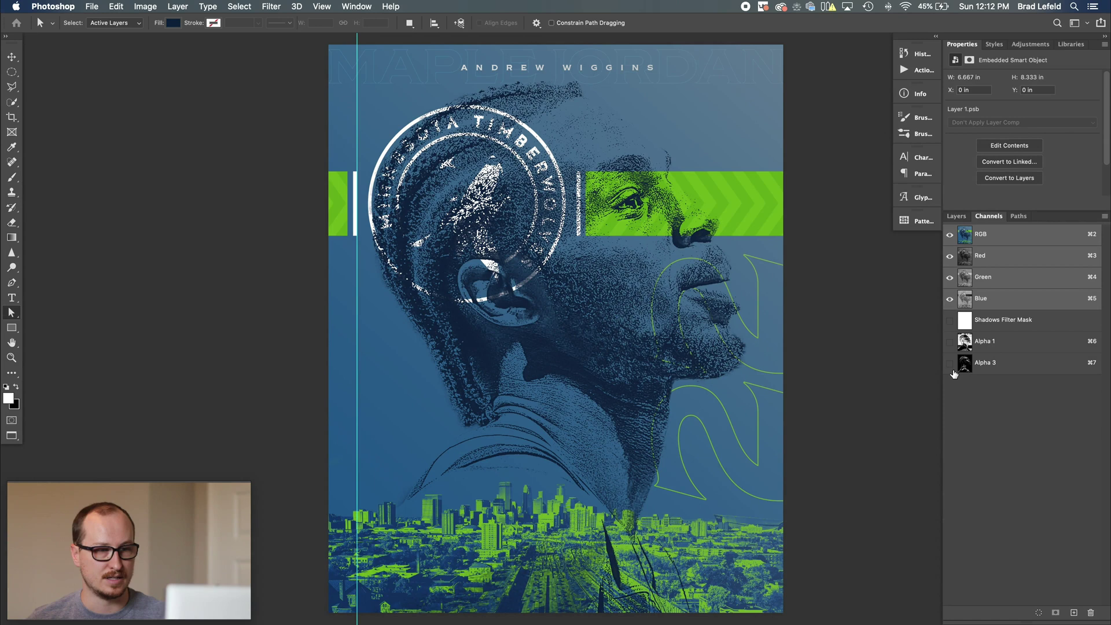
left_click(949, 363)
left_click(949, 363)
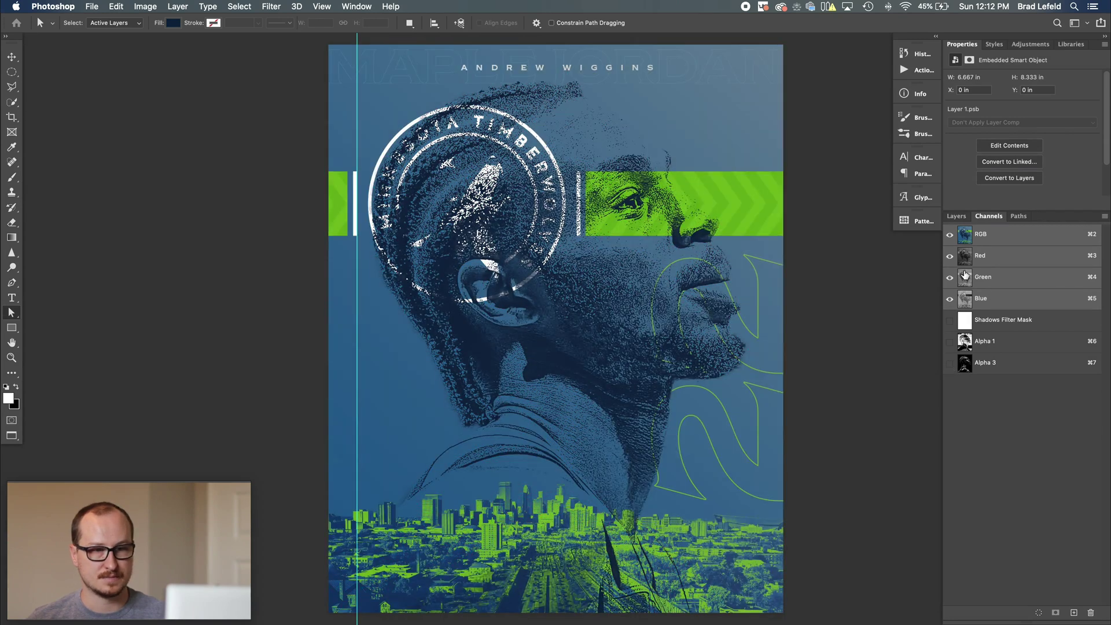
left_click(957, 216)
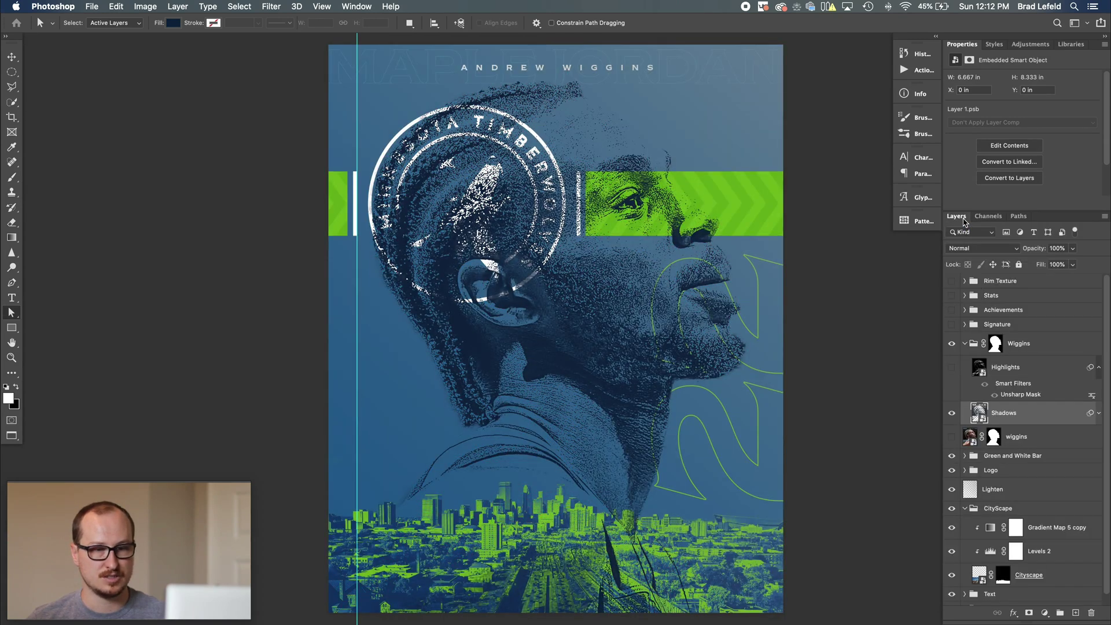
left_click(952, 413)
left_click(953, 413)
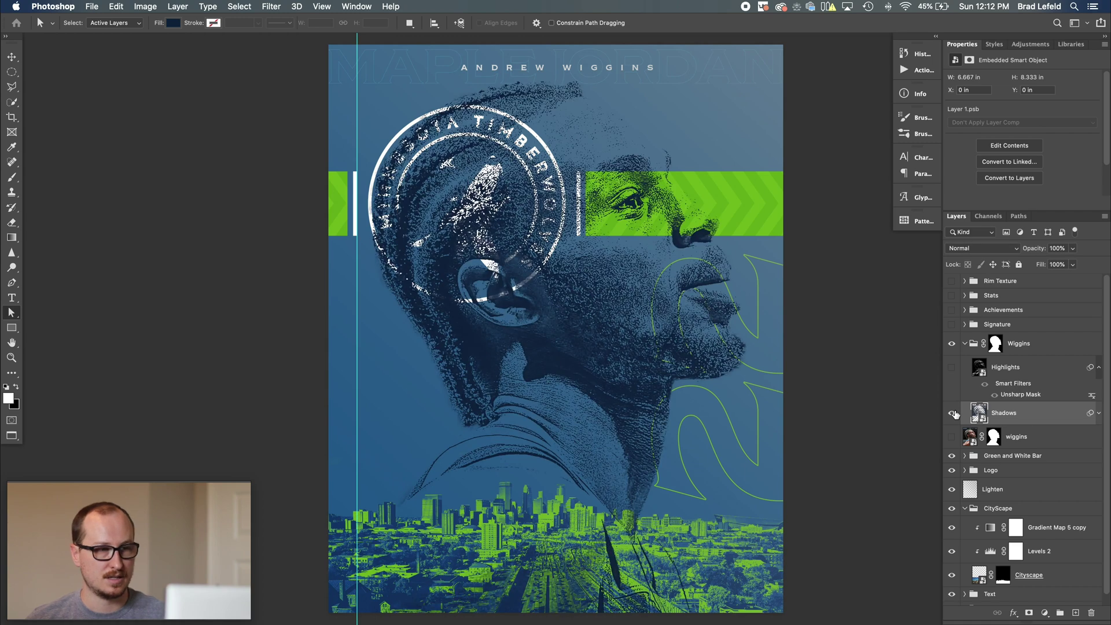
left_click(951, 412)
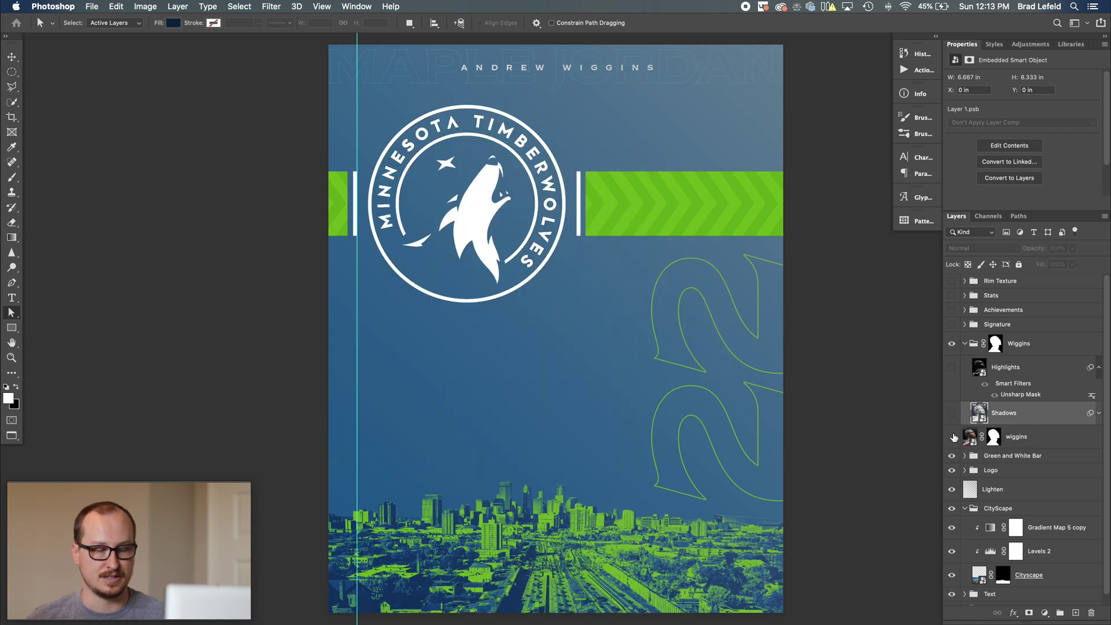
left_click(951, 436)
Make a New Smart Object via Copy of wiggins and rasterize it.
left_click(976, 436)
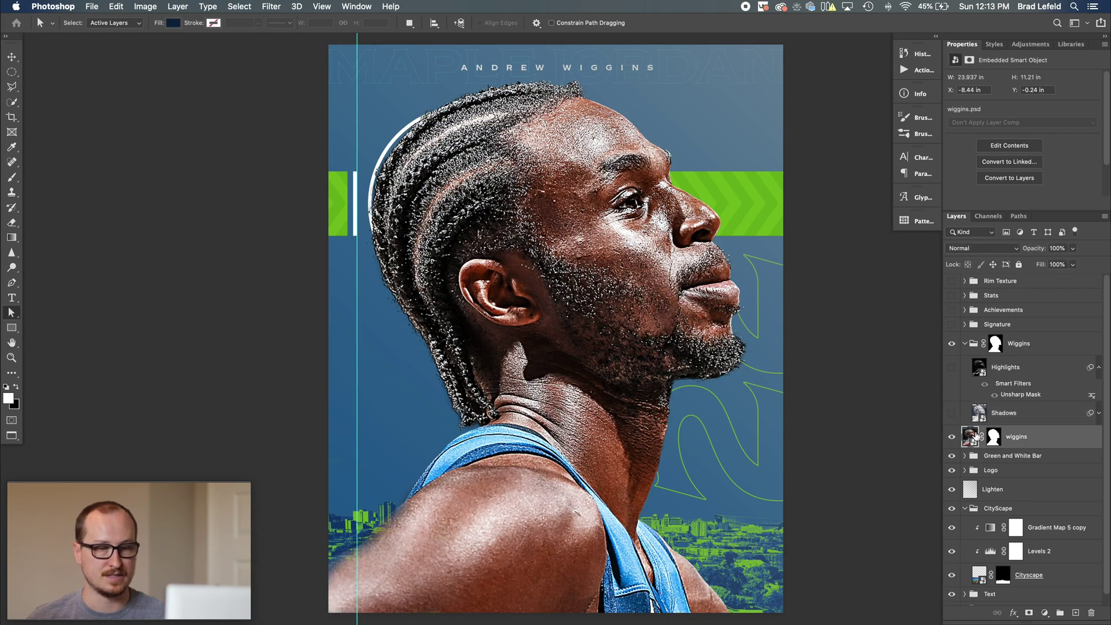
right_click(1015, 443)
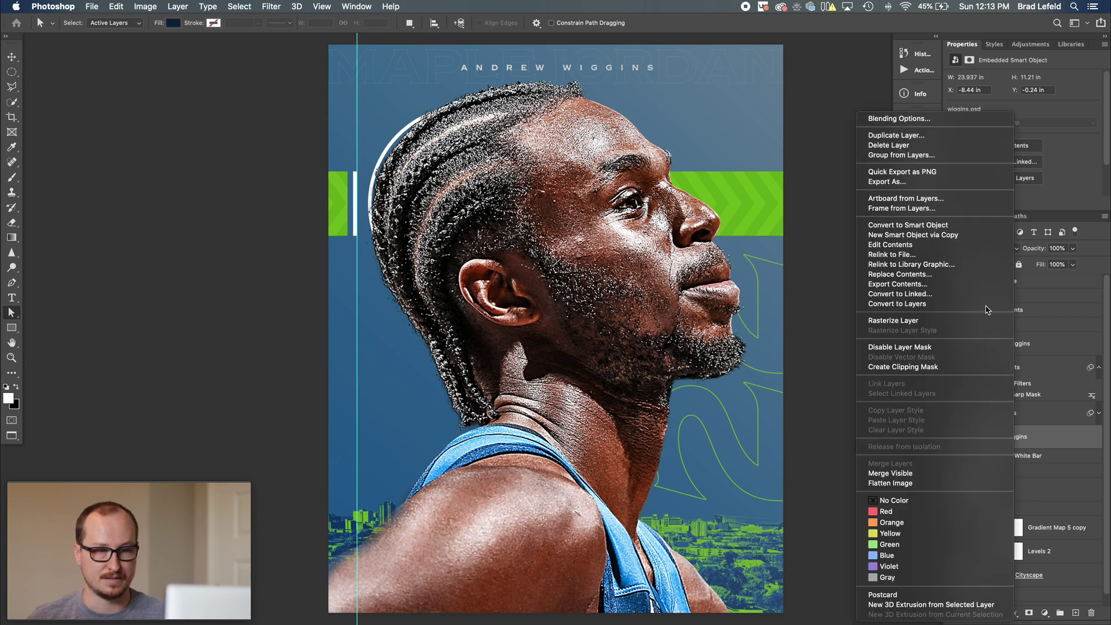
left_click(975, 235)
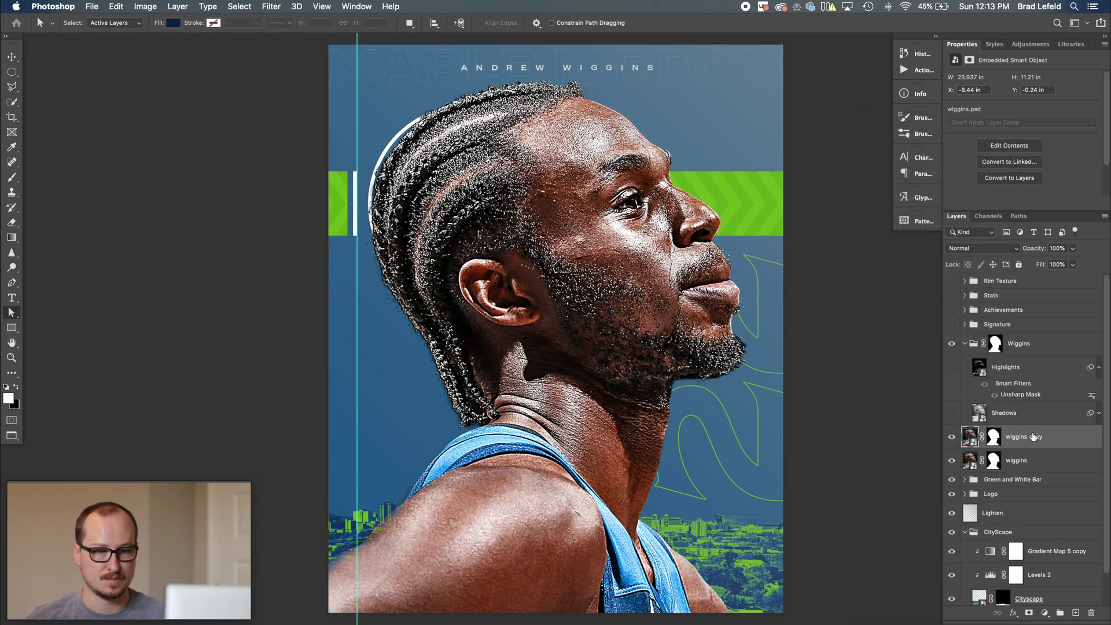
right_click(1015, 435)
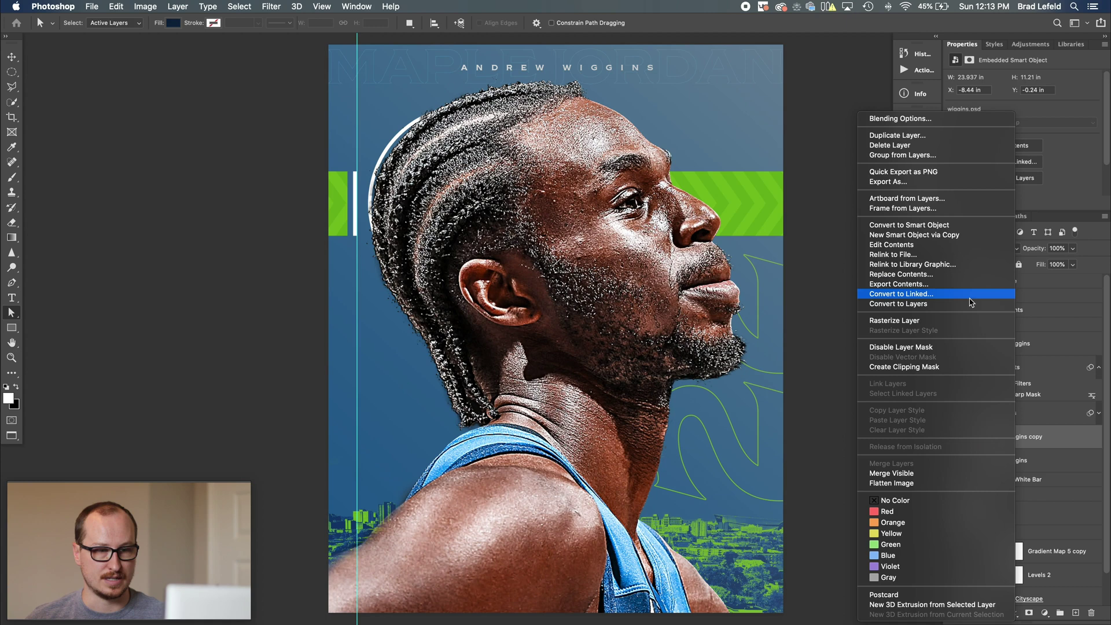
left_click(963, 321)
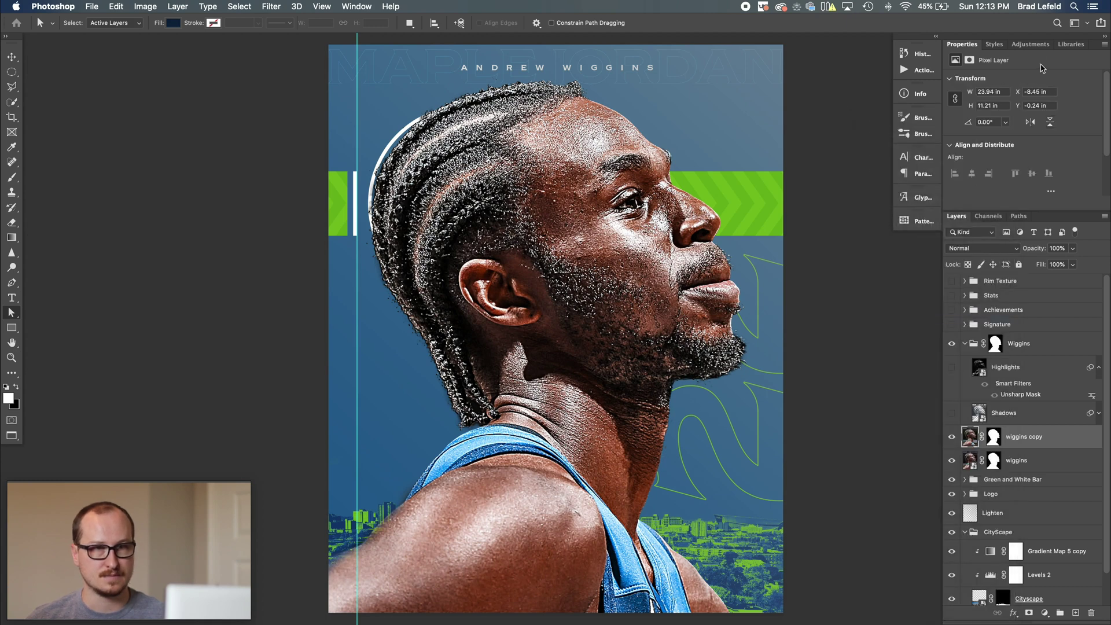
Clip a Gradient Map to the copy with its black stop moved inward for high contrast.
left_click(1033, 45)
left_click(1031, 100)
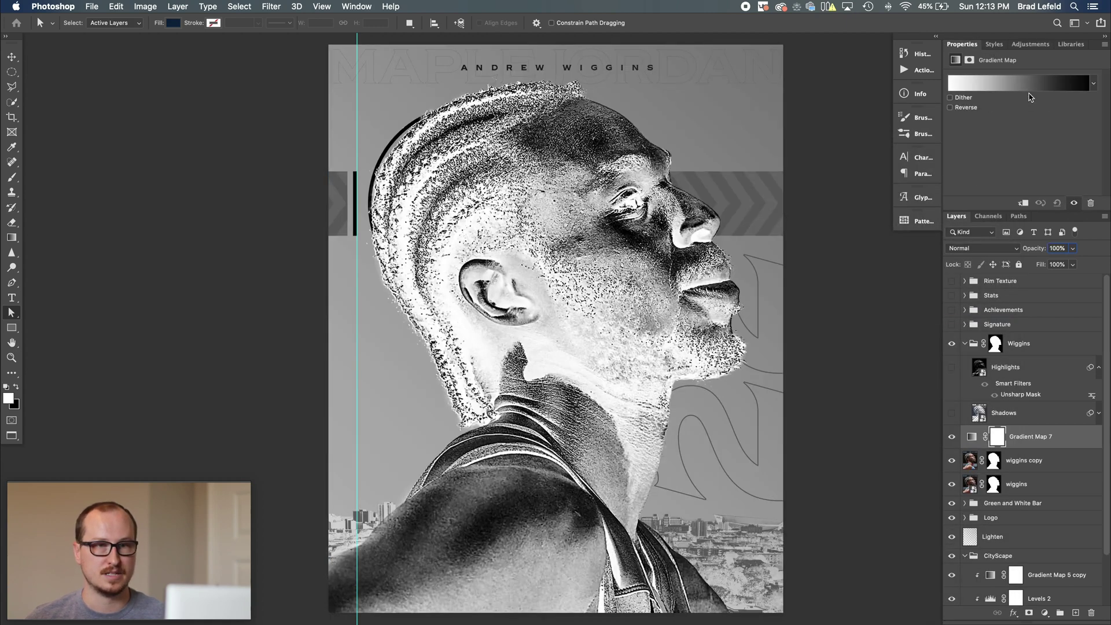
left_click(992, 448, "alt")
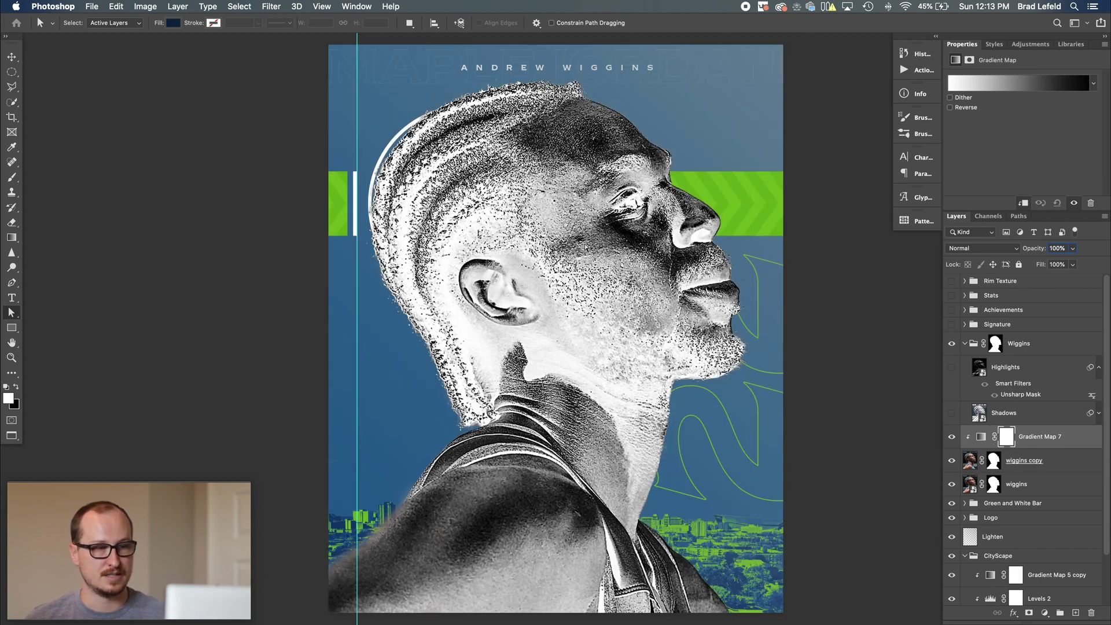
left_click(1034, 88)
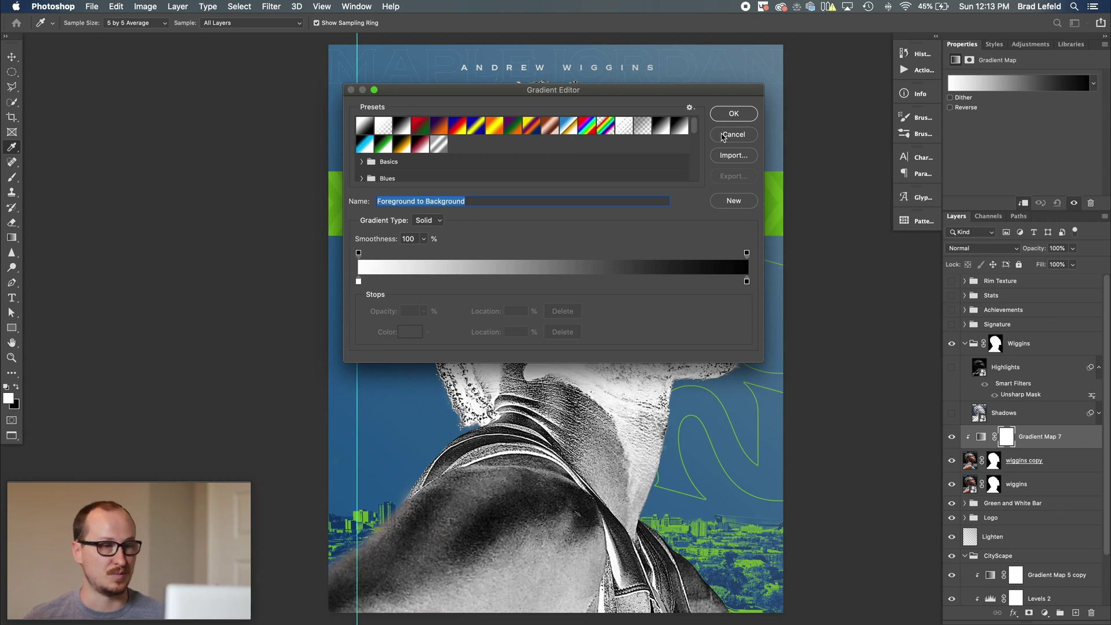
left_click_drag(703, 96, 1066, 128)
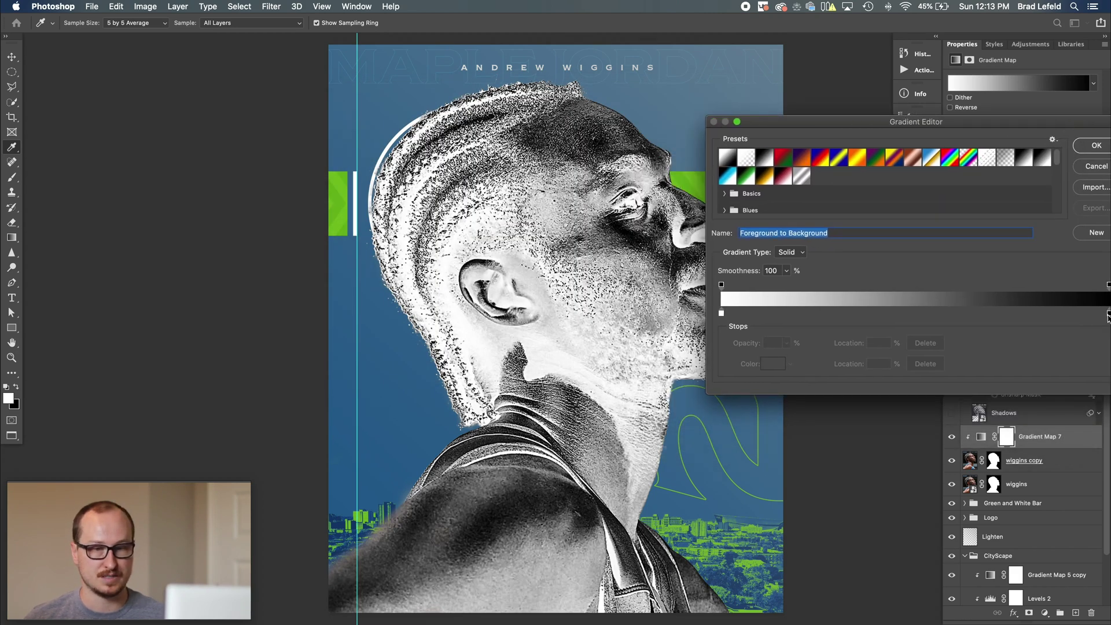
left_click_drag(1108, 317, 912, 314)
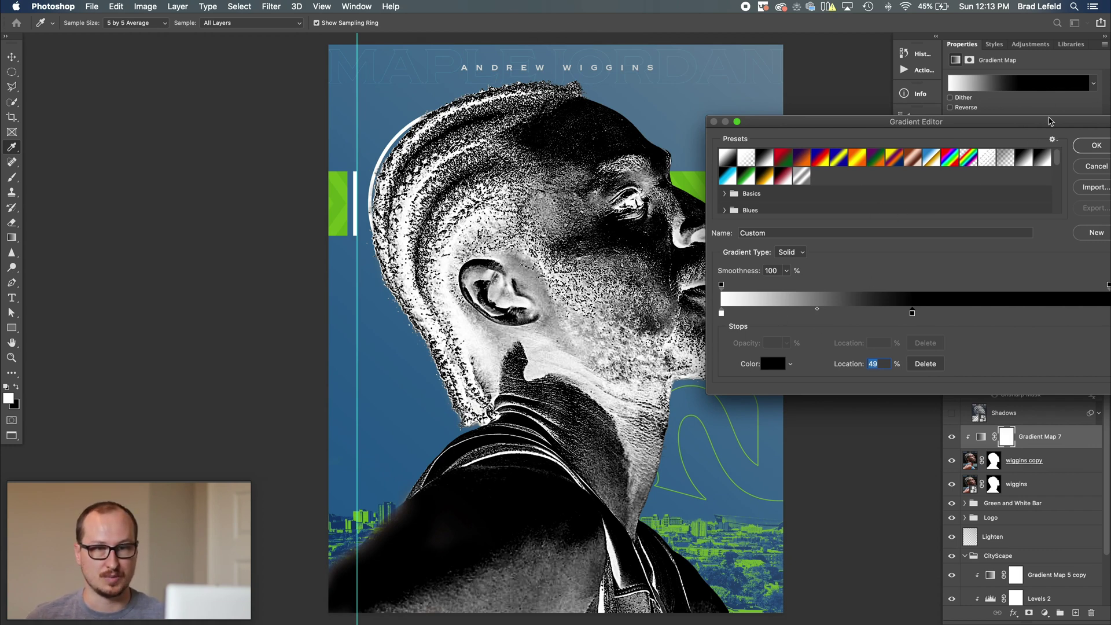
left_click(1095, 146)
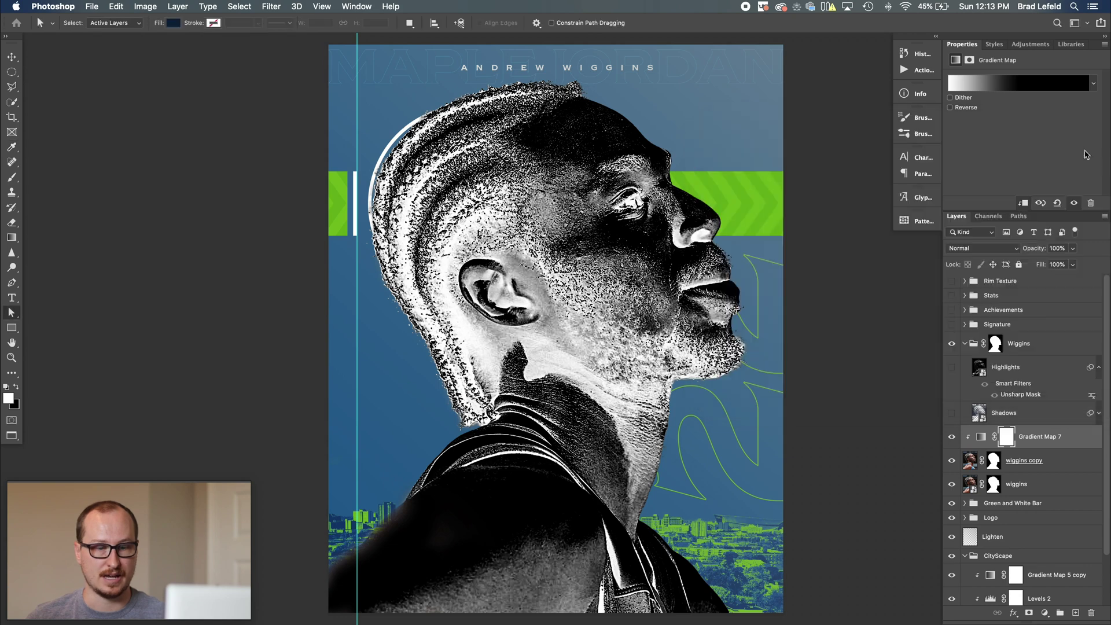
Merge Gradient Map 7 into the wiggins copy, hide it, and add a new empty layer.
left_click(1058, 467, "shift")
key("super+e")
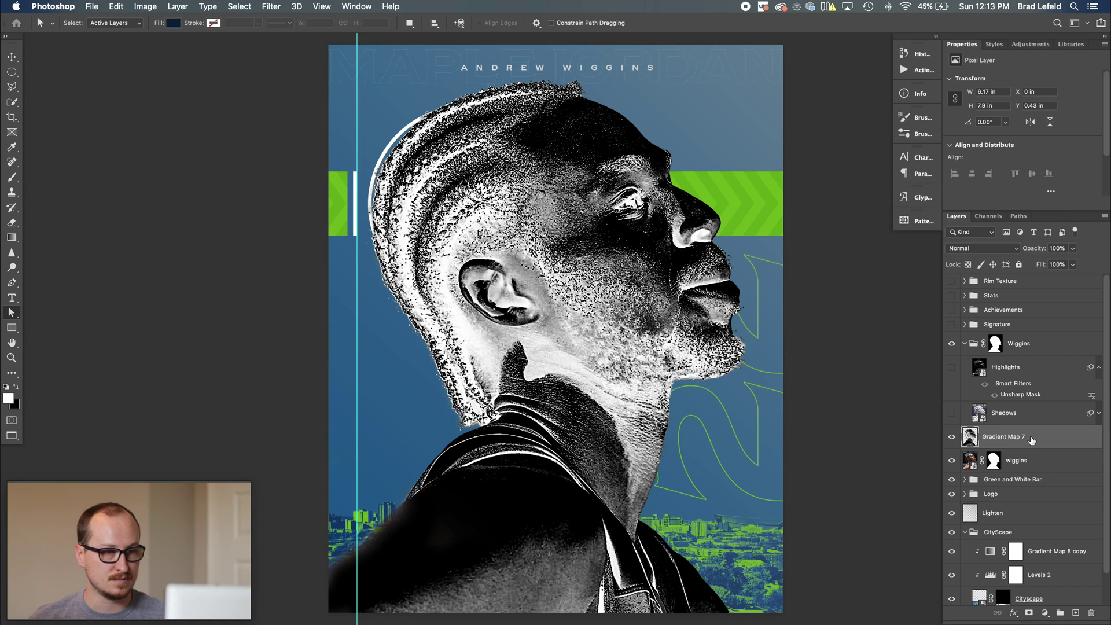
key("super+a")
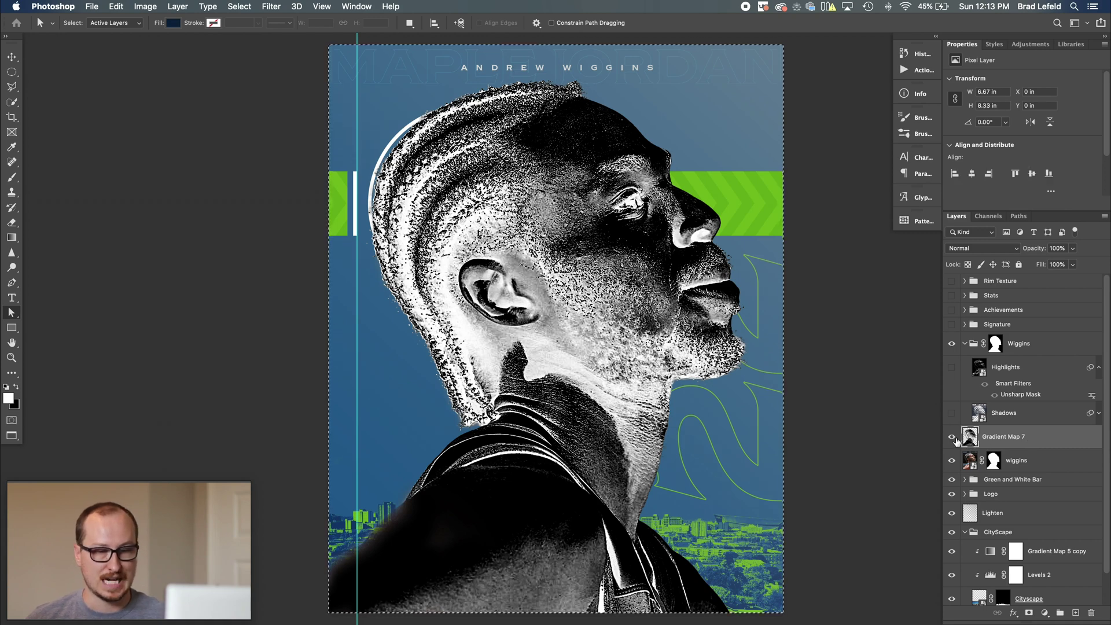
left_click(952, 438)
key("super+shift+alt+n")
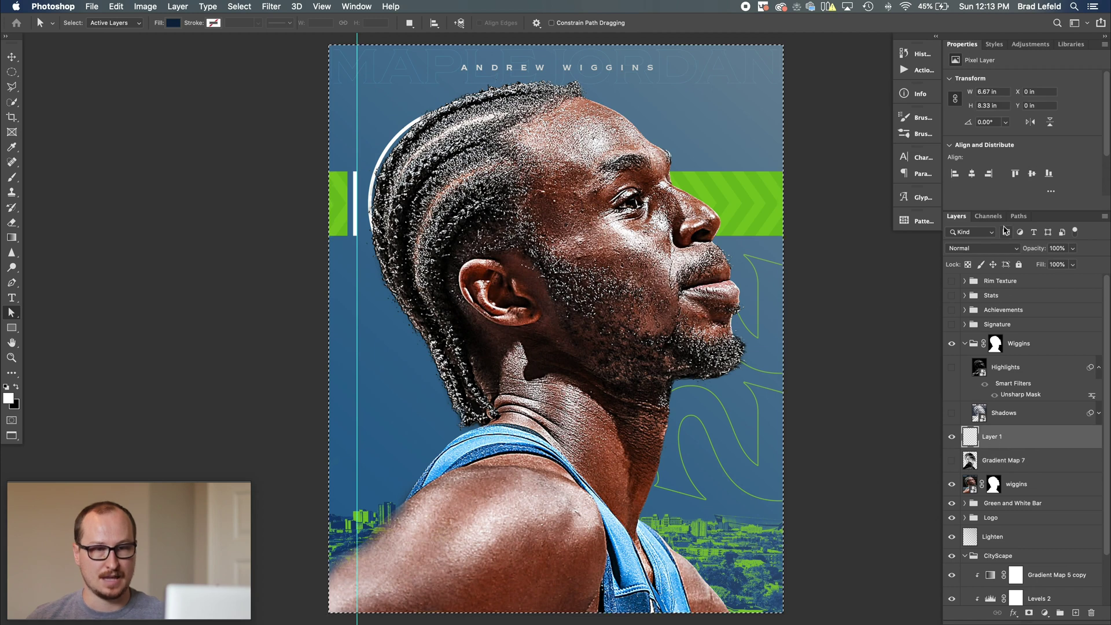
key("super+d")
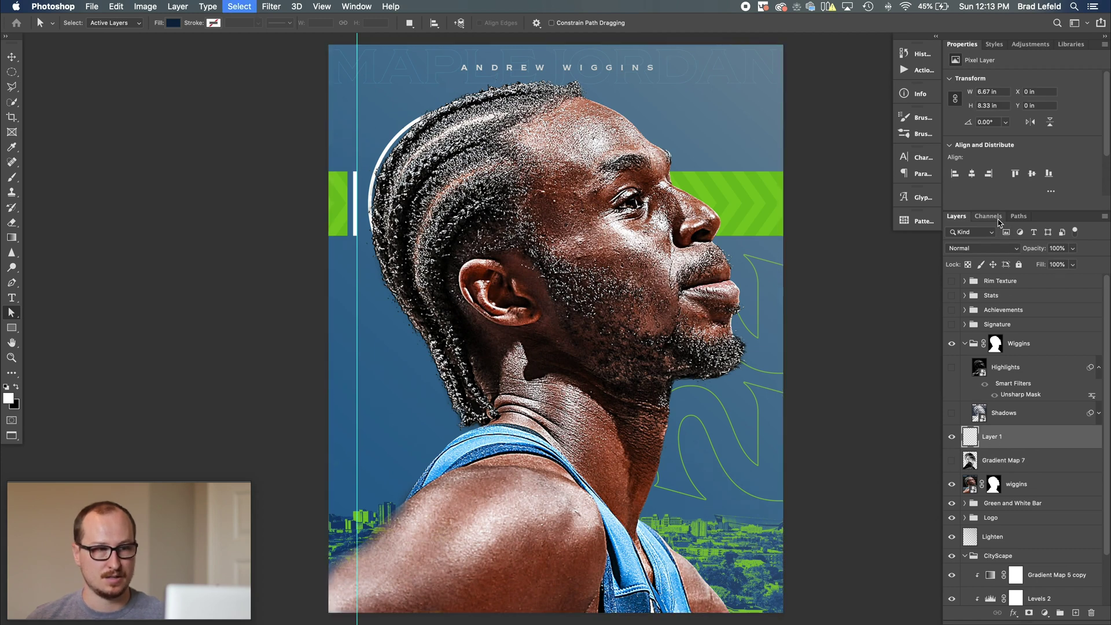
Paste the black-and-white portrait into new channel Alpha 4, then make Layer 1 active.
left_click(993, 221)
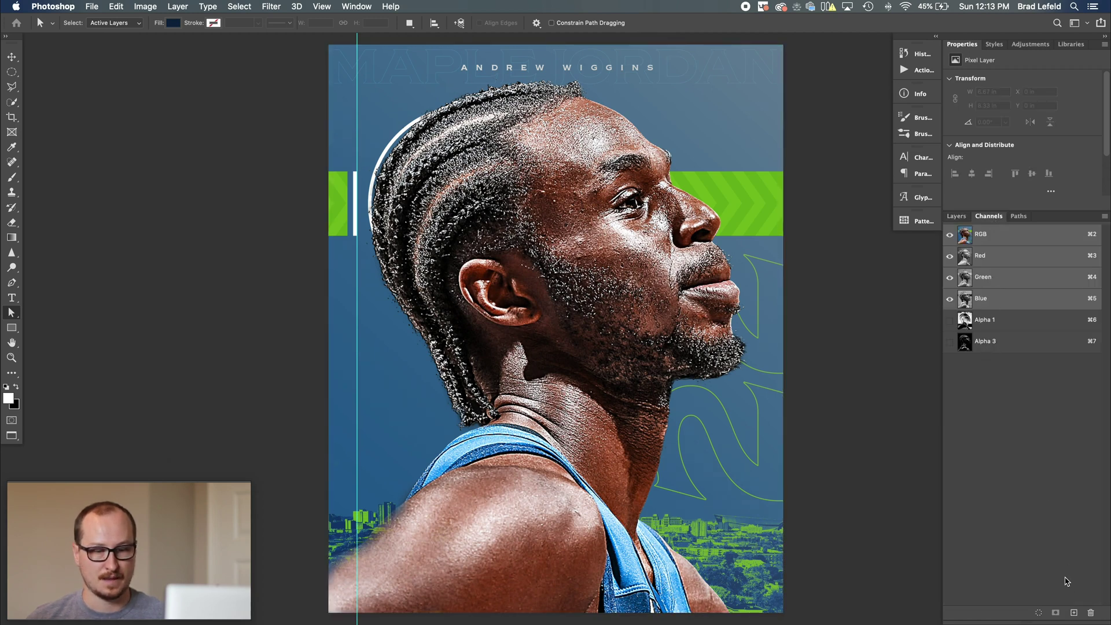
left_click(1075, 613)
key("super+v")
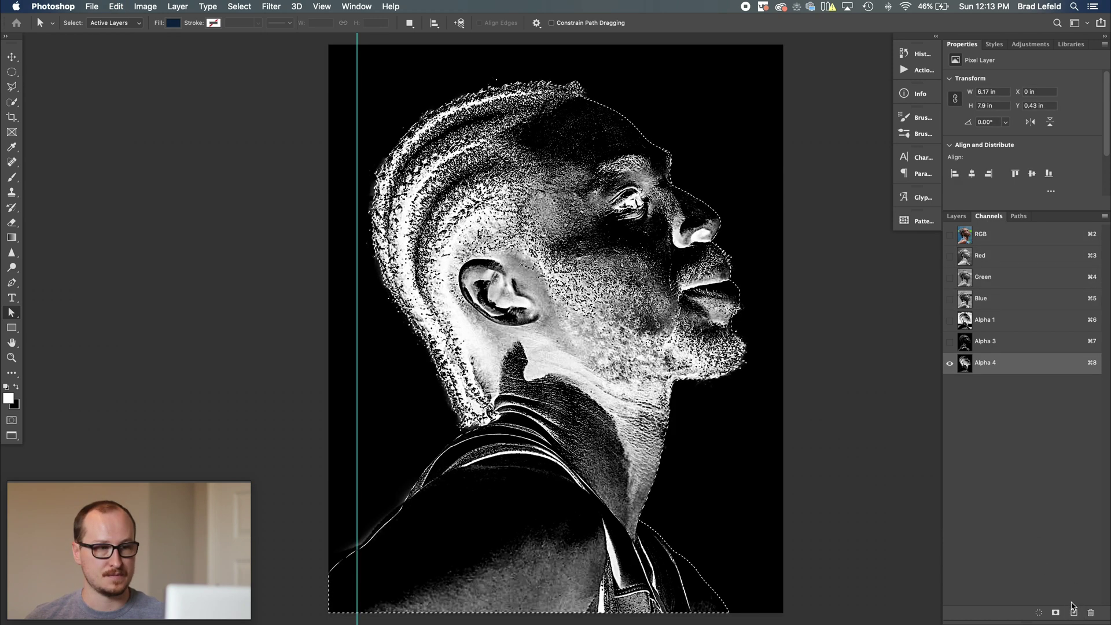
key("super+d")
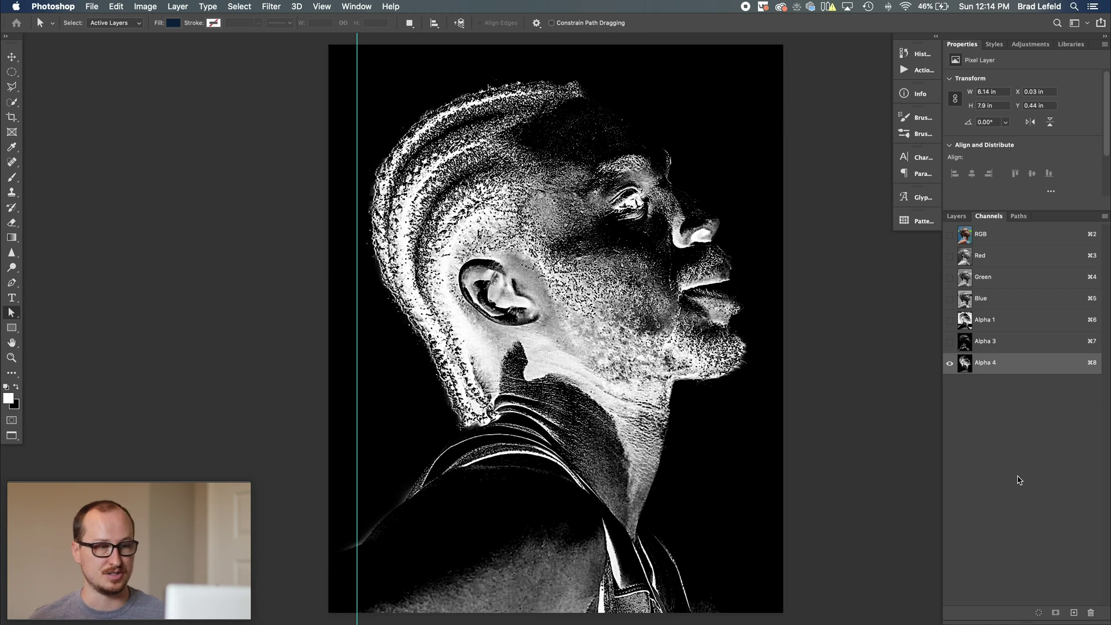
left_click(952, 236)
left_click(949, 362)
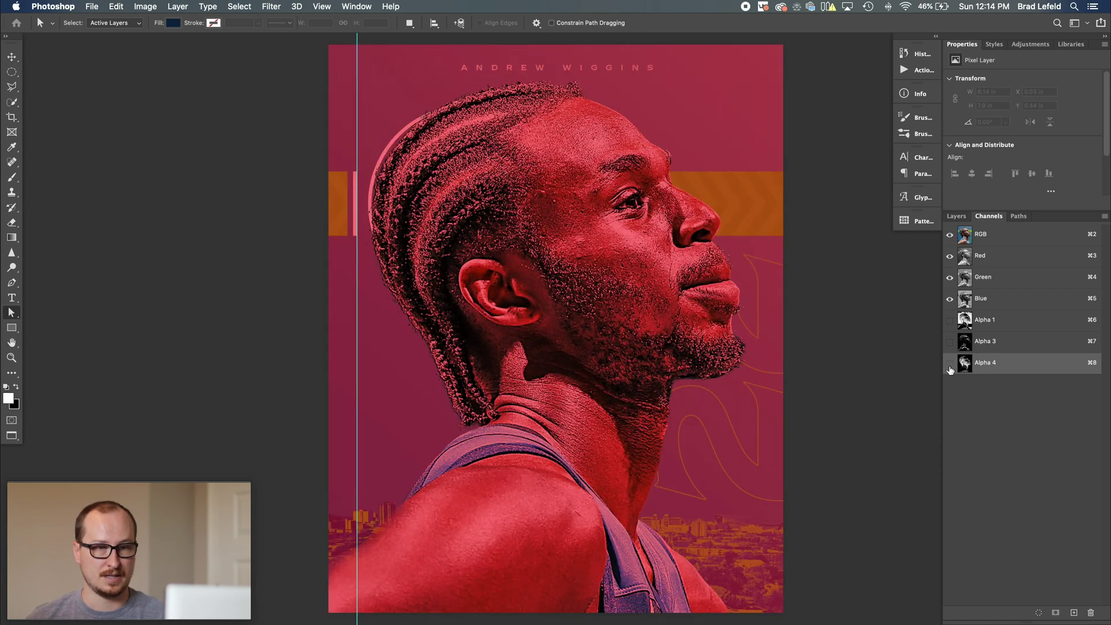
left_click(956, 216)
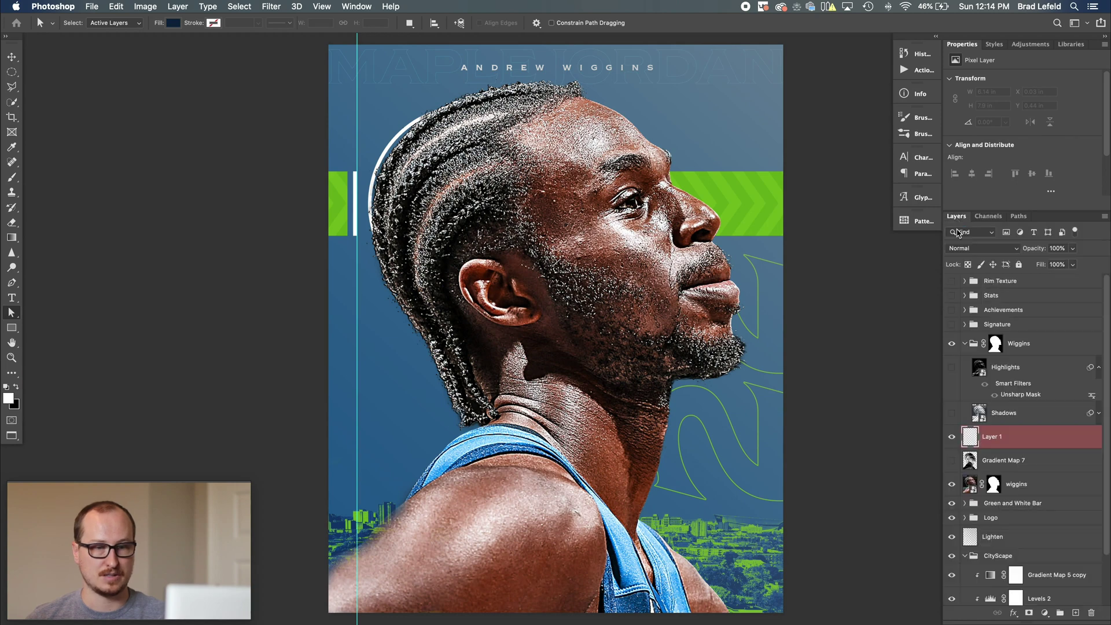
left_click(993, 447)
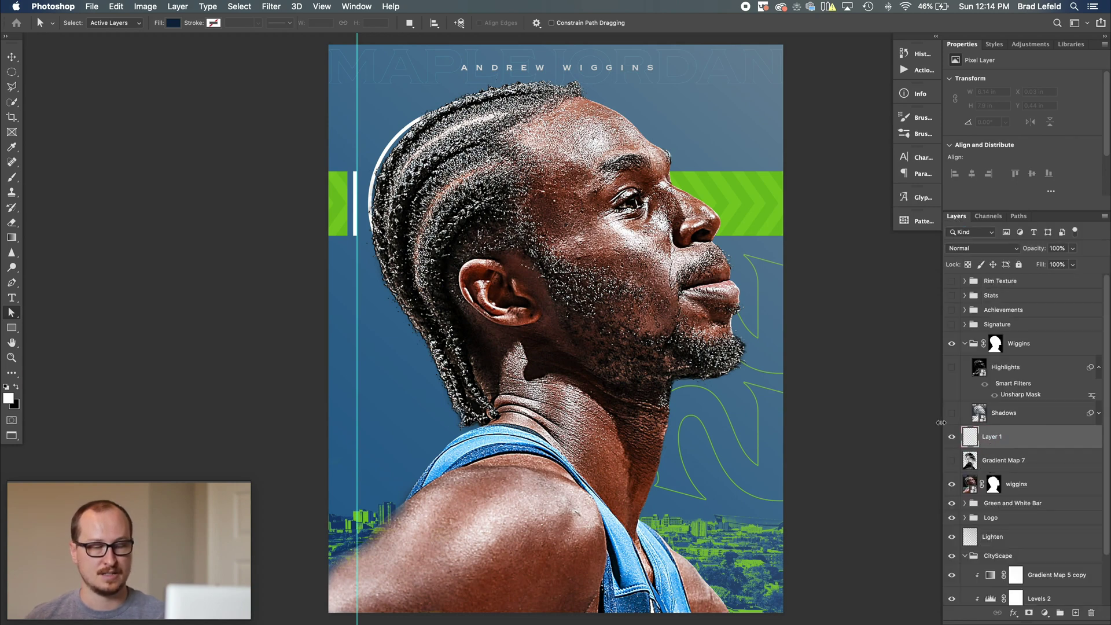
Load the Alpha 4 channel as a selection, briefly checking the Channels panel before returning to Layers.
left_click(250, 7)
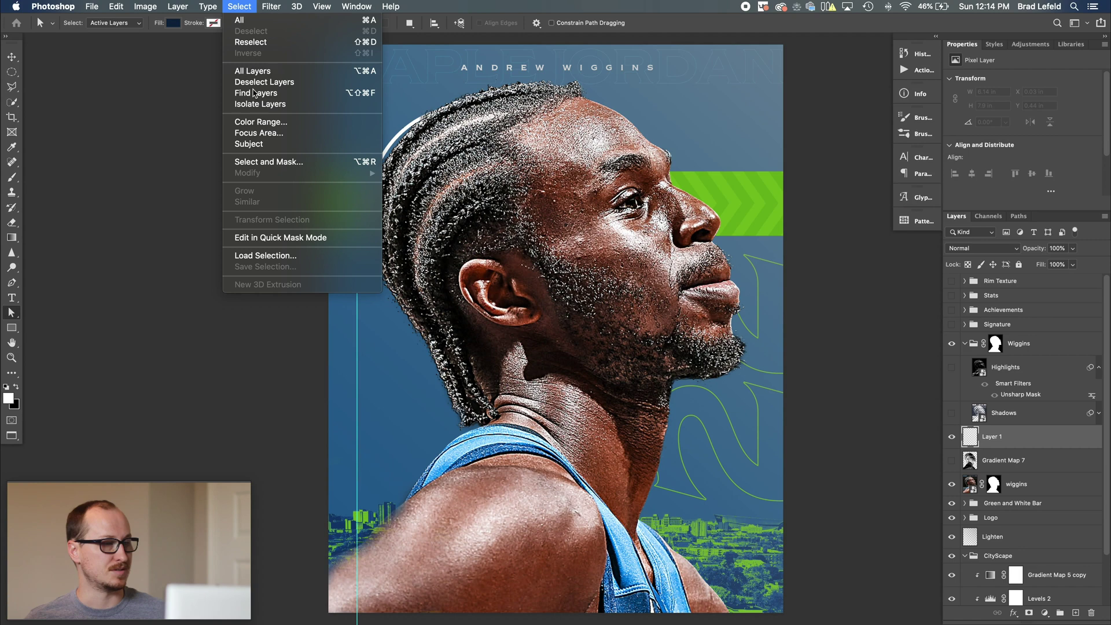
left_click(294, 257)
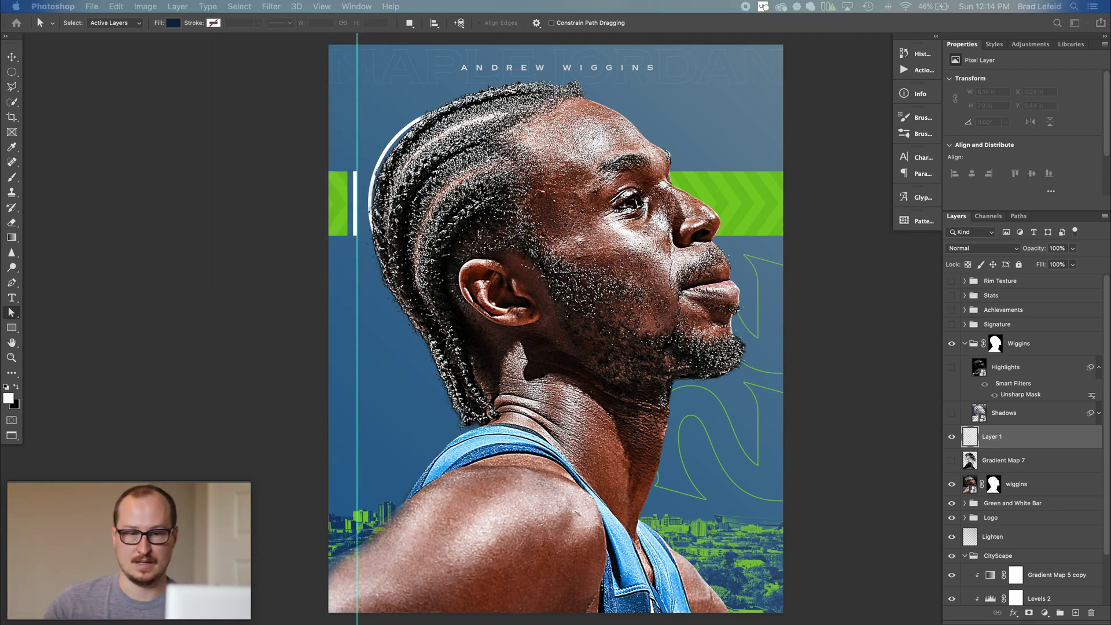
left_click_drag(521, 127, 264, 155)
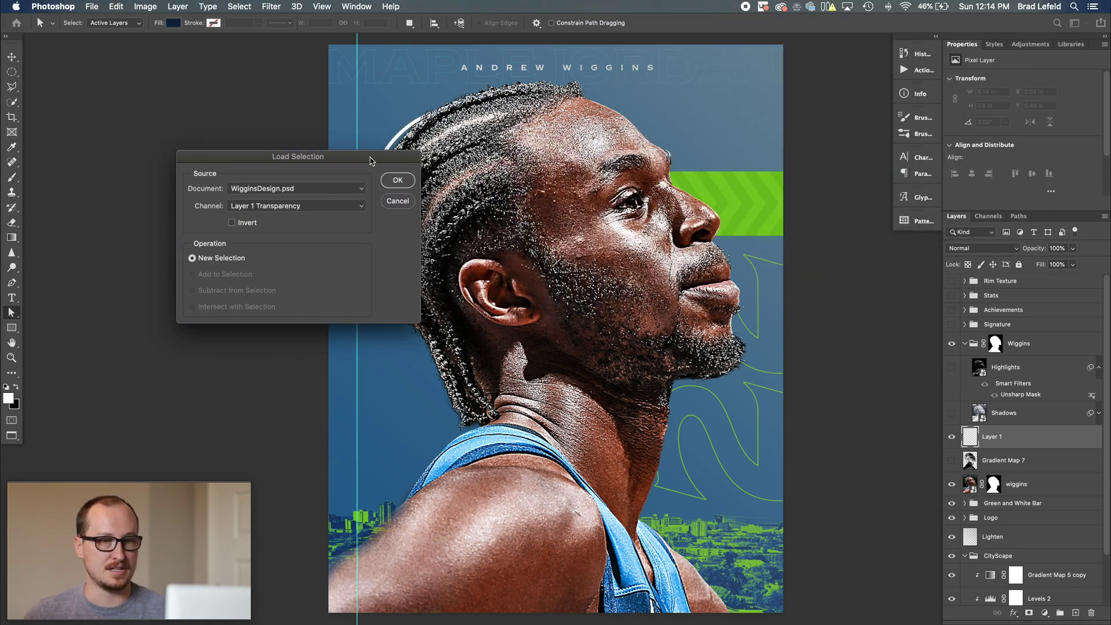
left_click(266, 207)
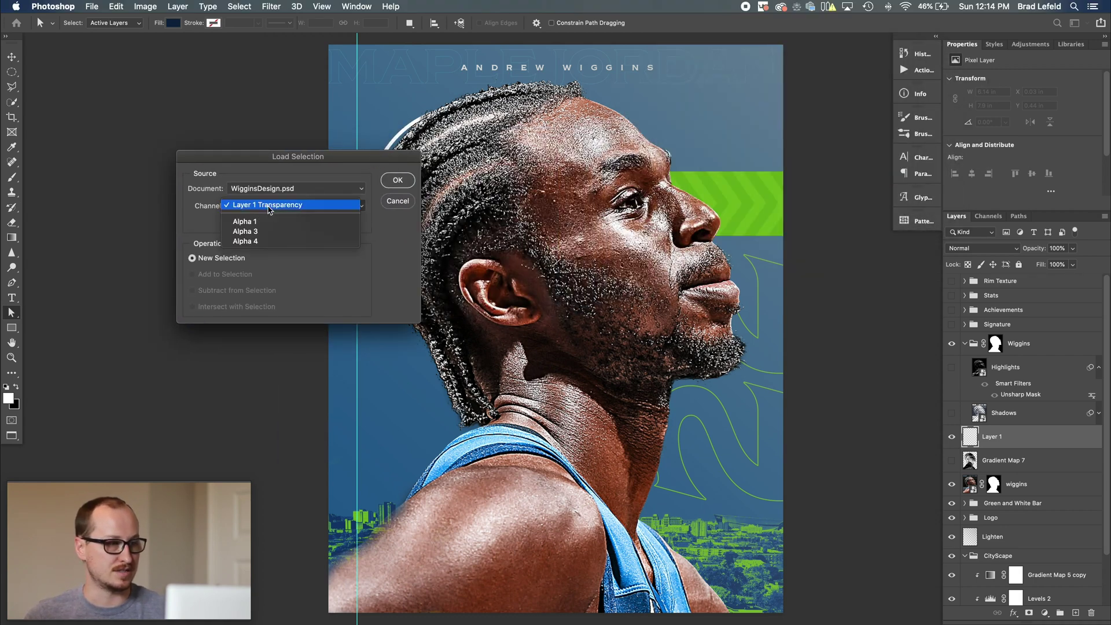
left_click(265, 242)
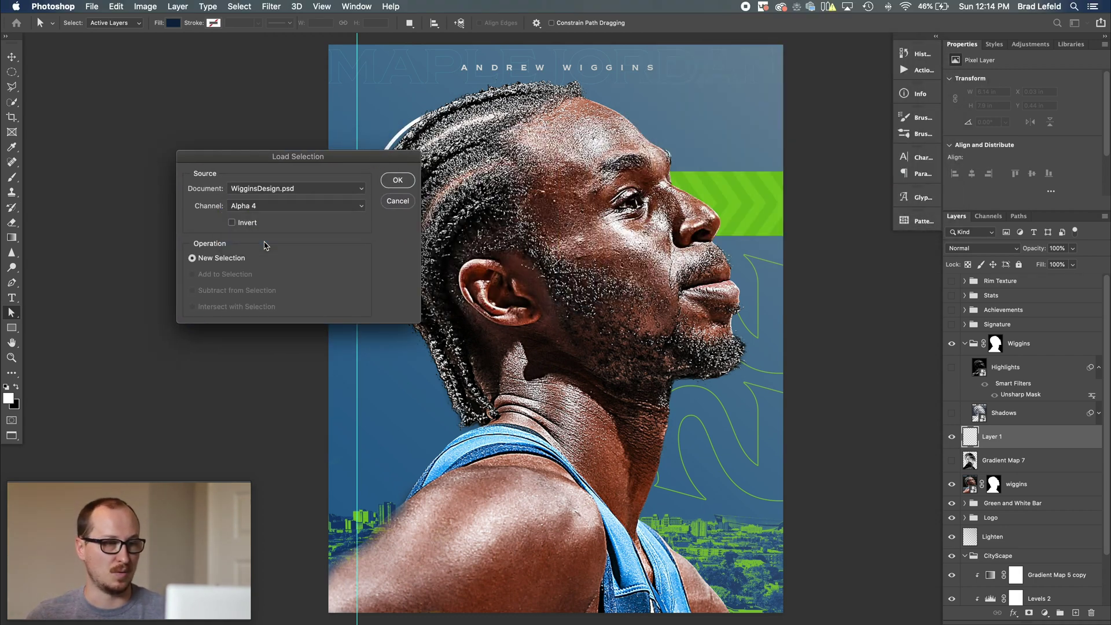
left_click(398, 181)
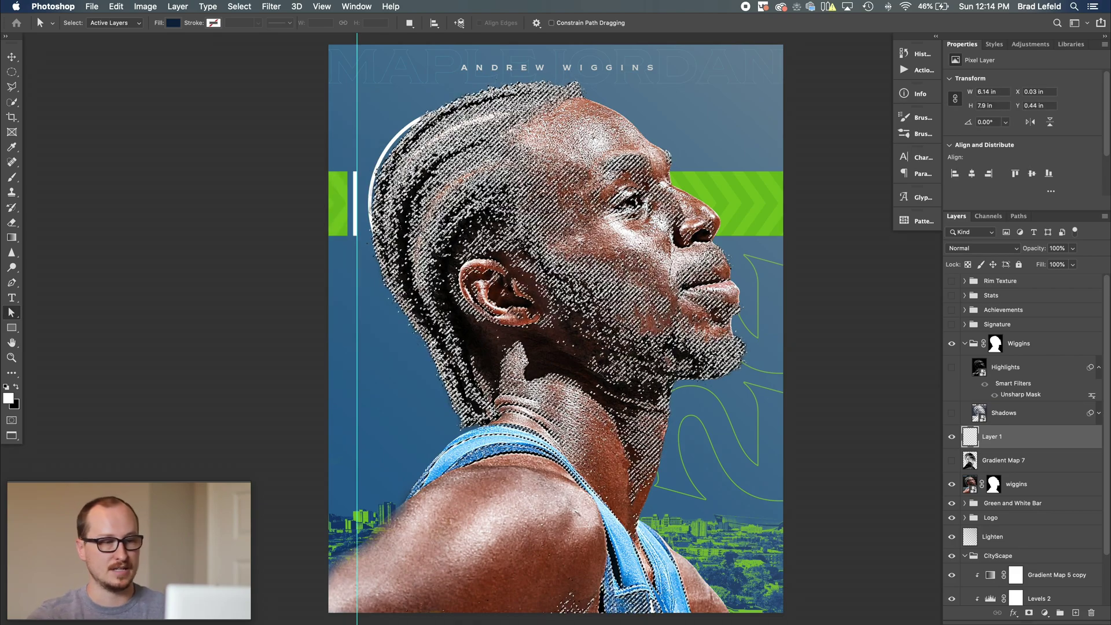
left_click(988, 216)
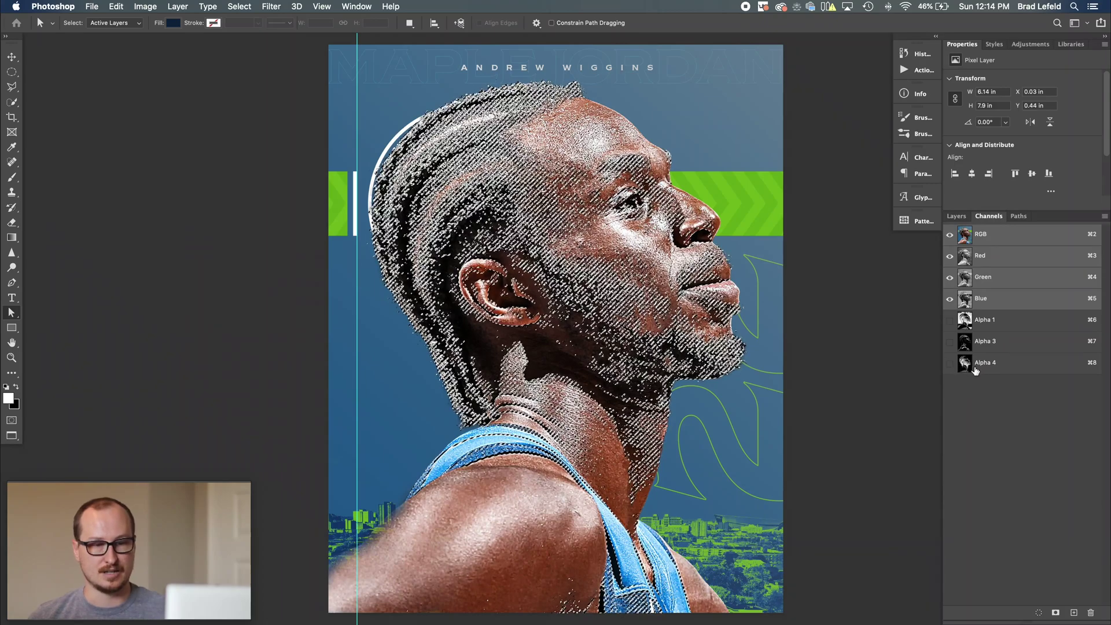
left_click(958, 217)
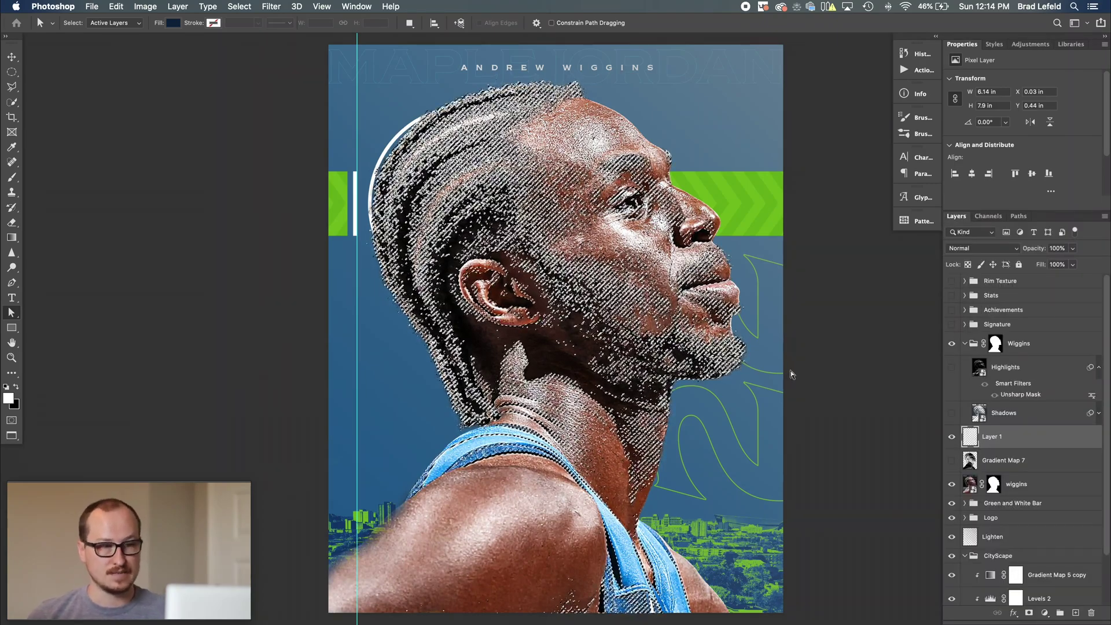
Fill the selection on Layer 1 with the sampled background blue at 100% gradient opacity, hiding the wiggins photo.
key("g")
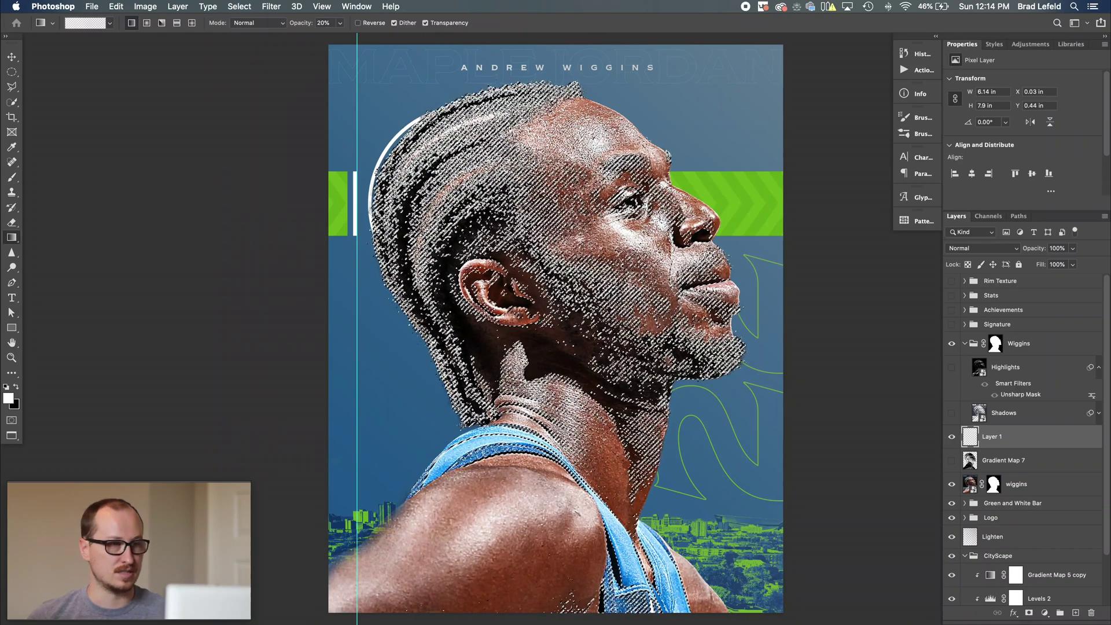
left_click(348, 491, "alt")
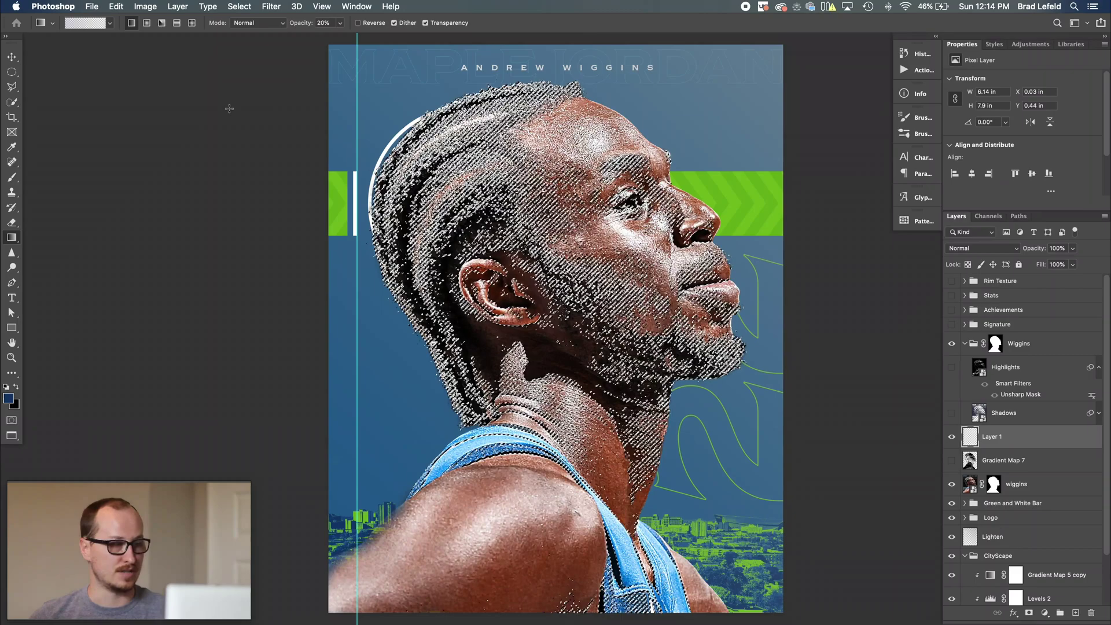
left_click(110, 23)
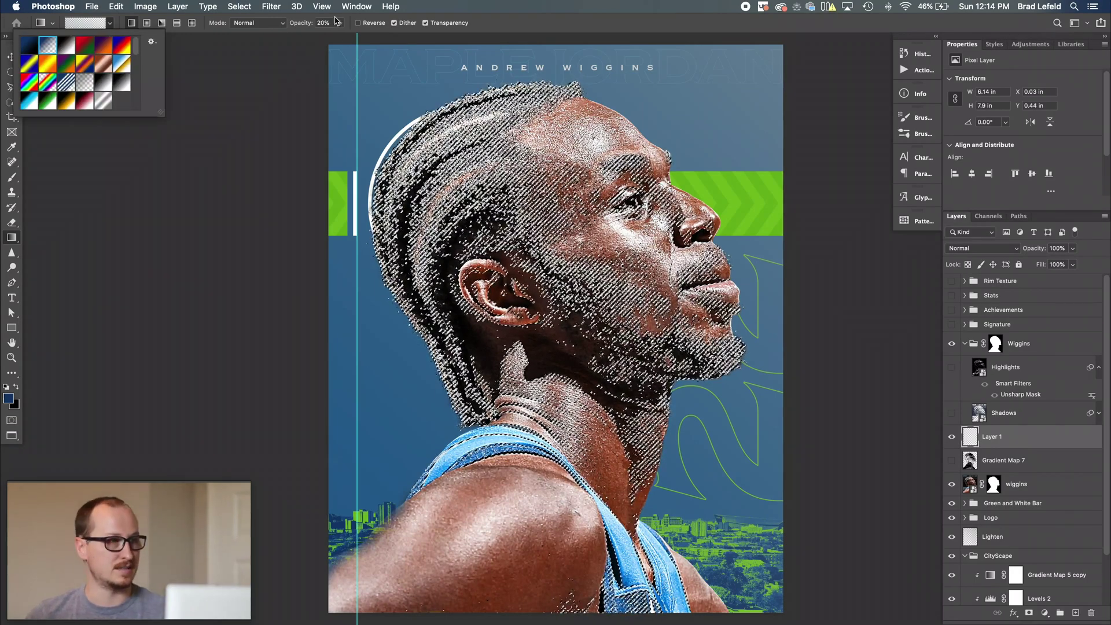
left_click(340, 22)
left_click_drag(339, 37, 917, 320)
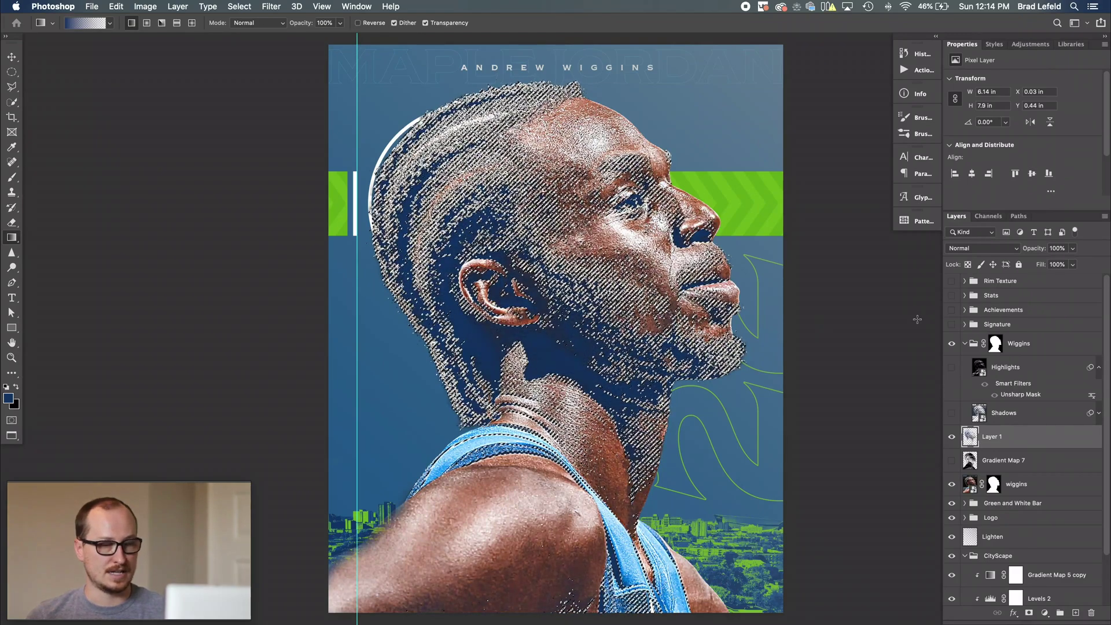
left_click(949, 485)
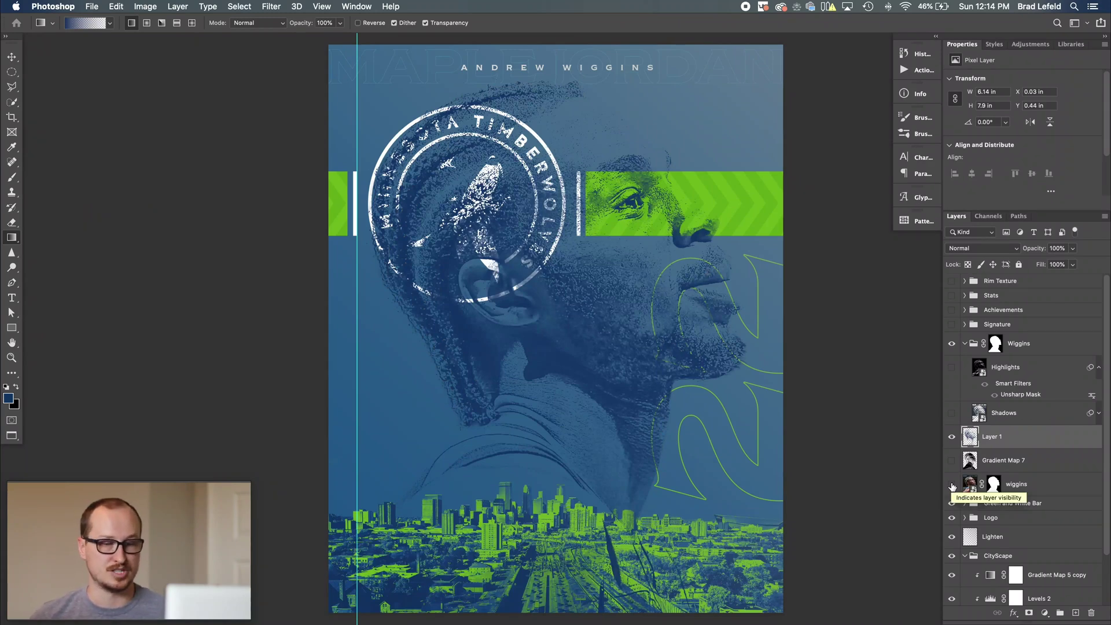
Compare the portrait with the wiggins photo, Layer 1 and Gradient Map 7 toggled on and off.
left_click(951, 484)
left_click(951, 437)
left_click(952, 412)
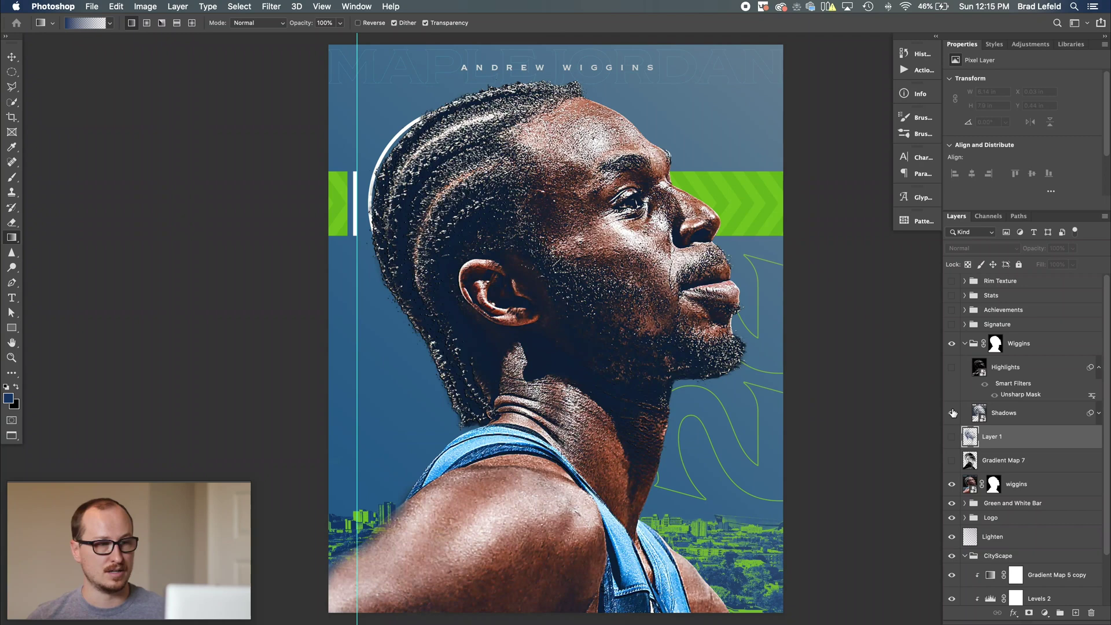
left_click(951, 485)
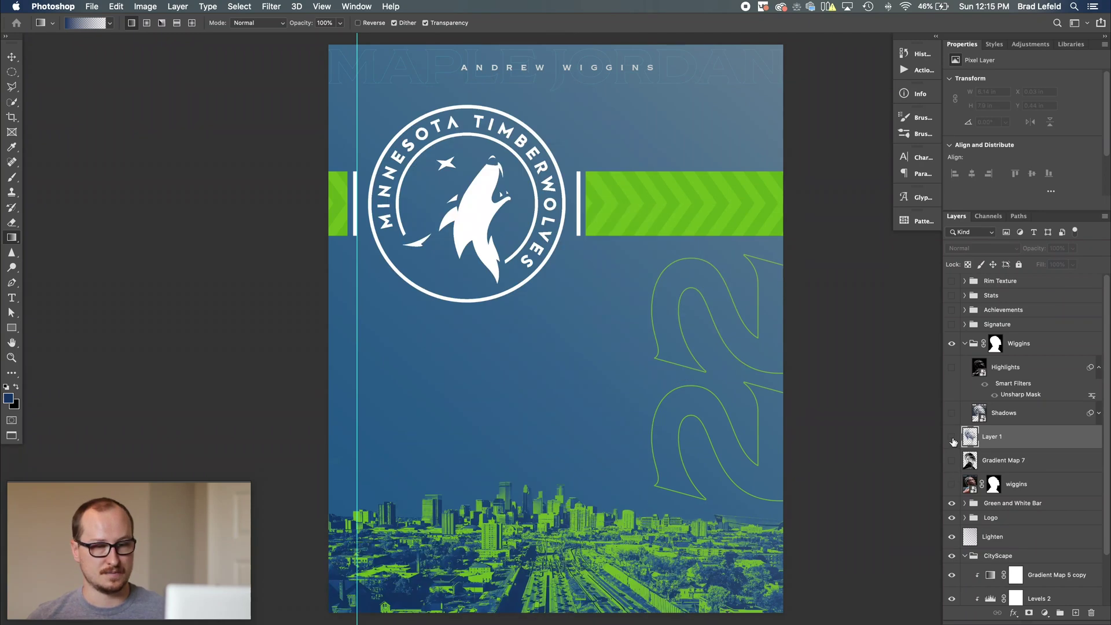
left_click(951, 437)
left_click(952, 440)
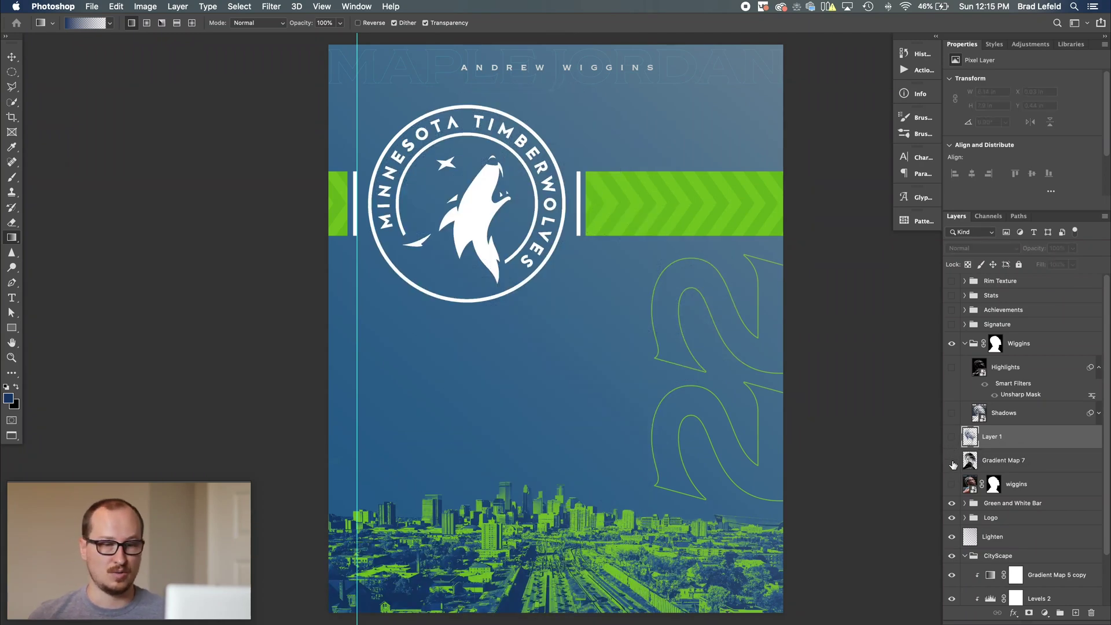
left_click(952, 461)
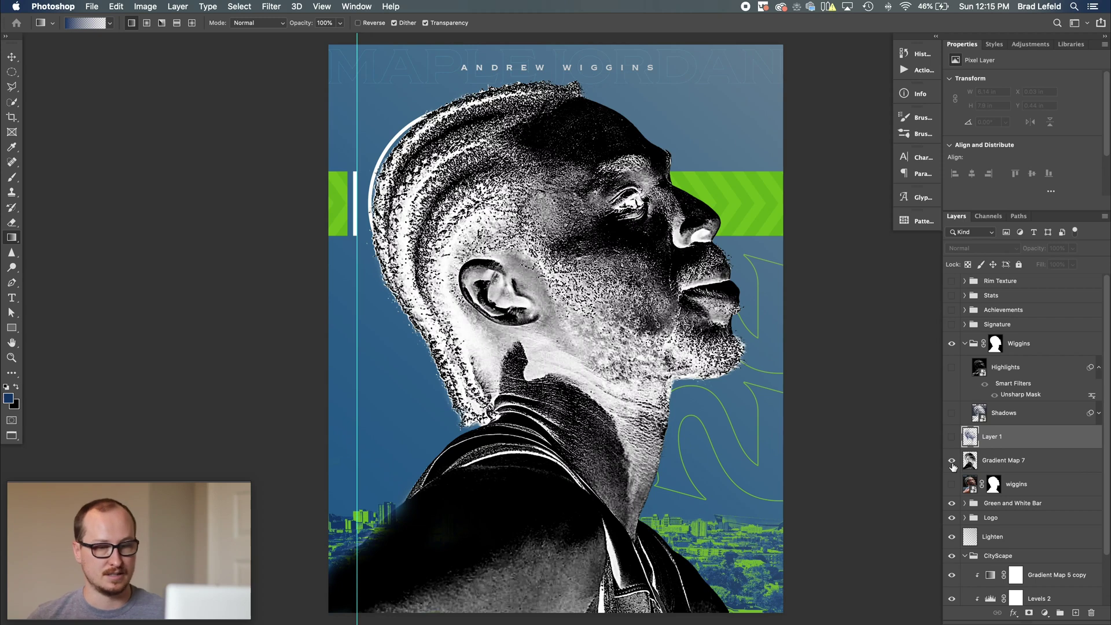
left_click(952, 463)
left_click(951, 438)
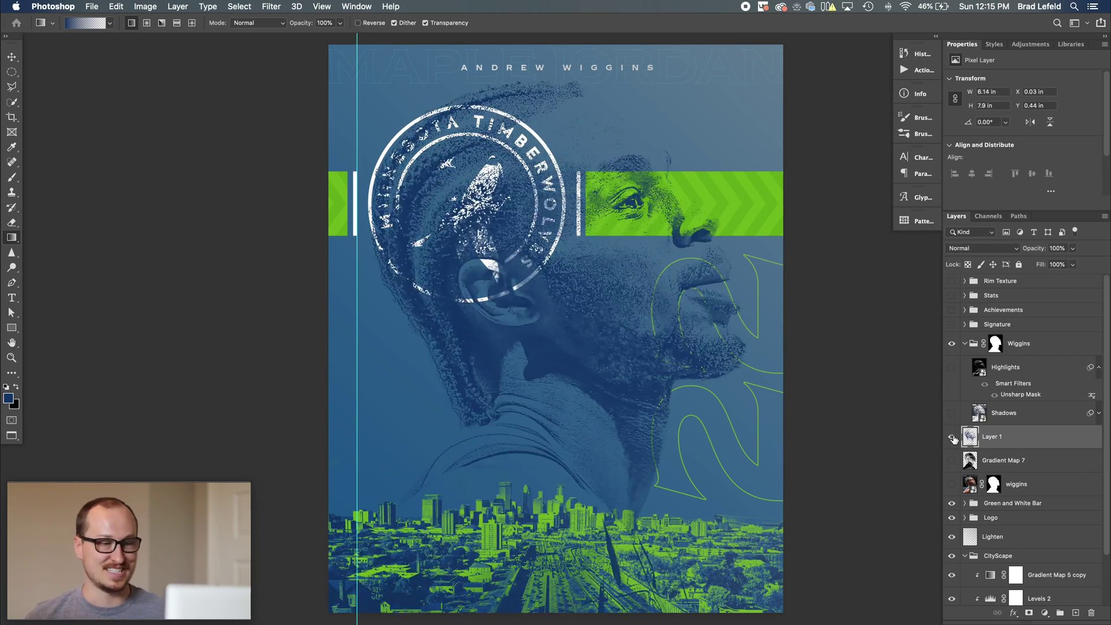
left_click(952, 438)
Settle on the Shadows layer visible with Layer 1 hidden, then select the Highlights layer.
left_click(951, 414)
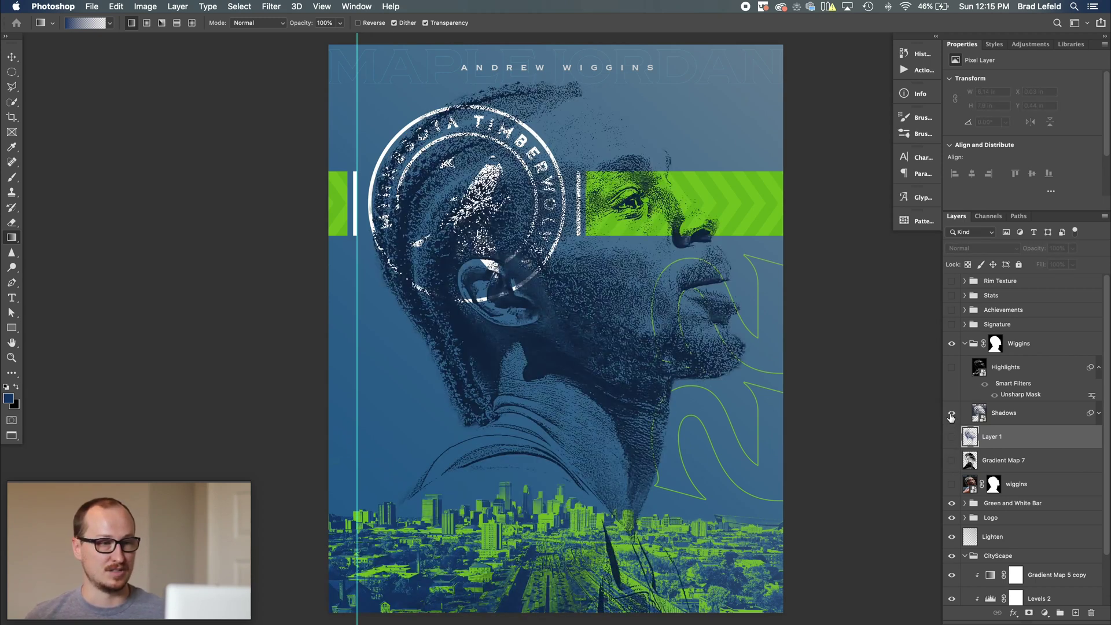
left_click(951, 414)
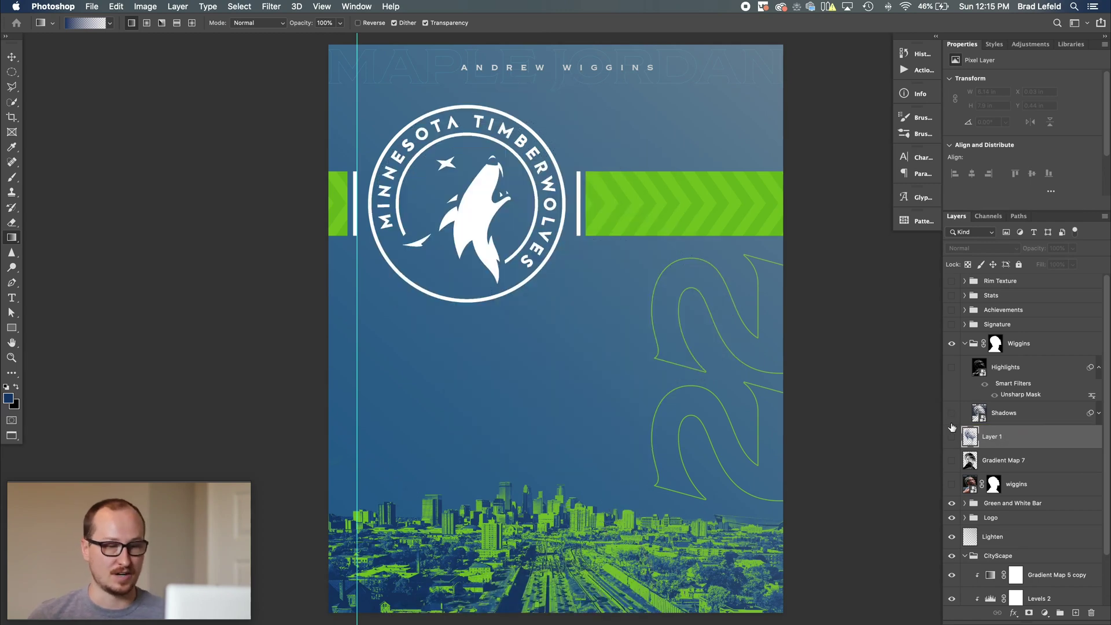
left_click(950, 438)
left_click(950, 438)
left_click(950, 439)
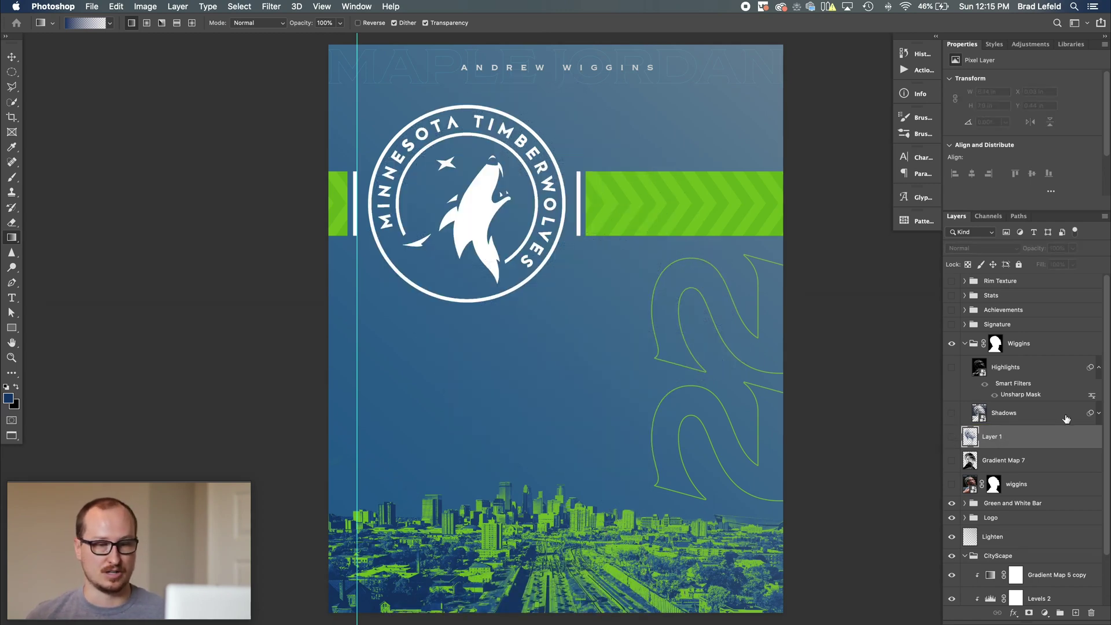
left_click(951, 413)
left_click(1009, 417)
left_click(995, 444)
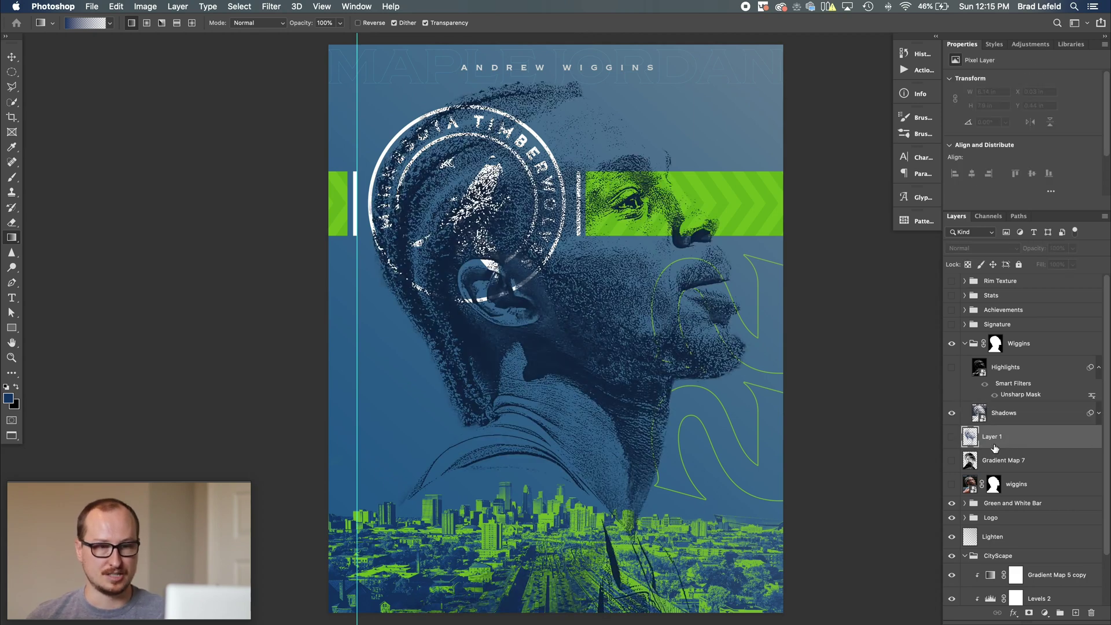
left_click(951, 438)
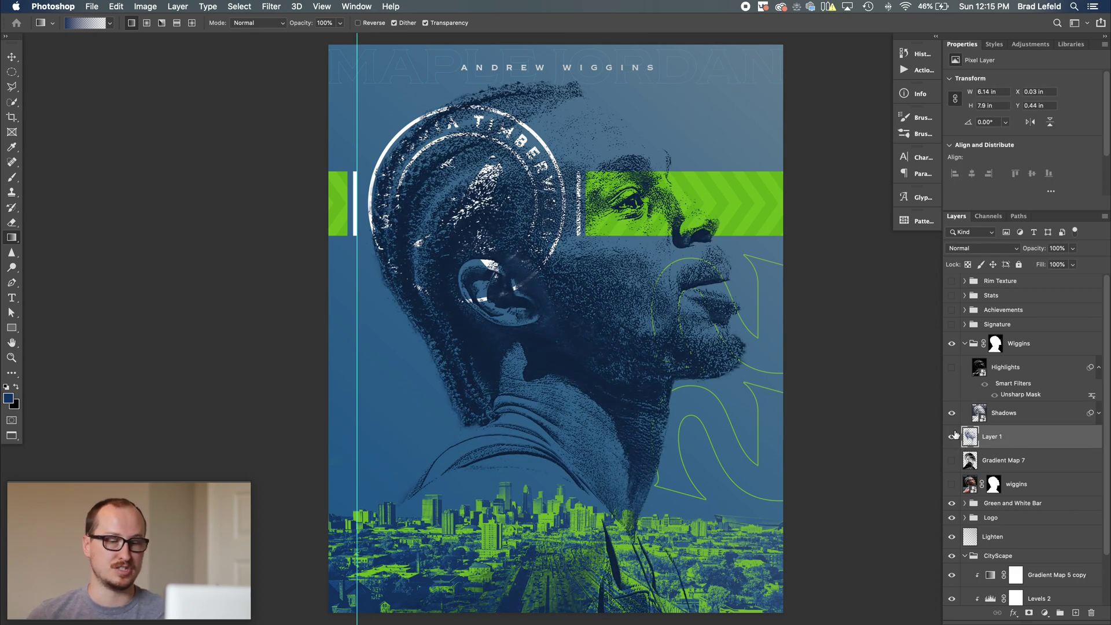
left_click(951, 437)
left_click(1028, 419)
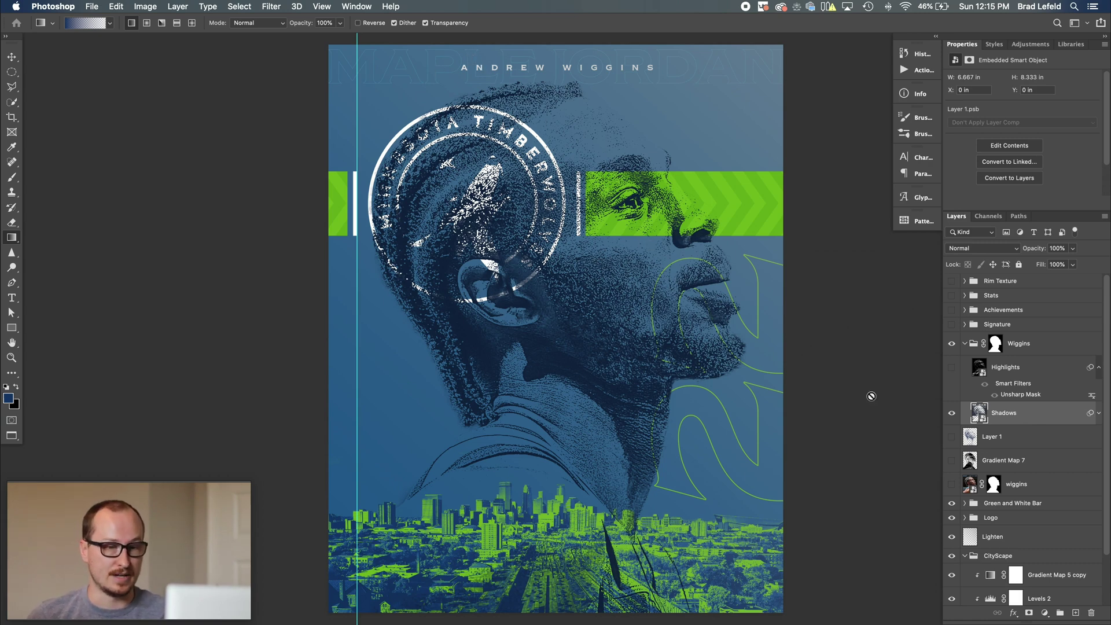
left_click(1022, 375)
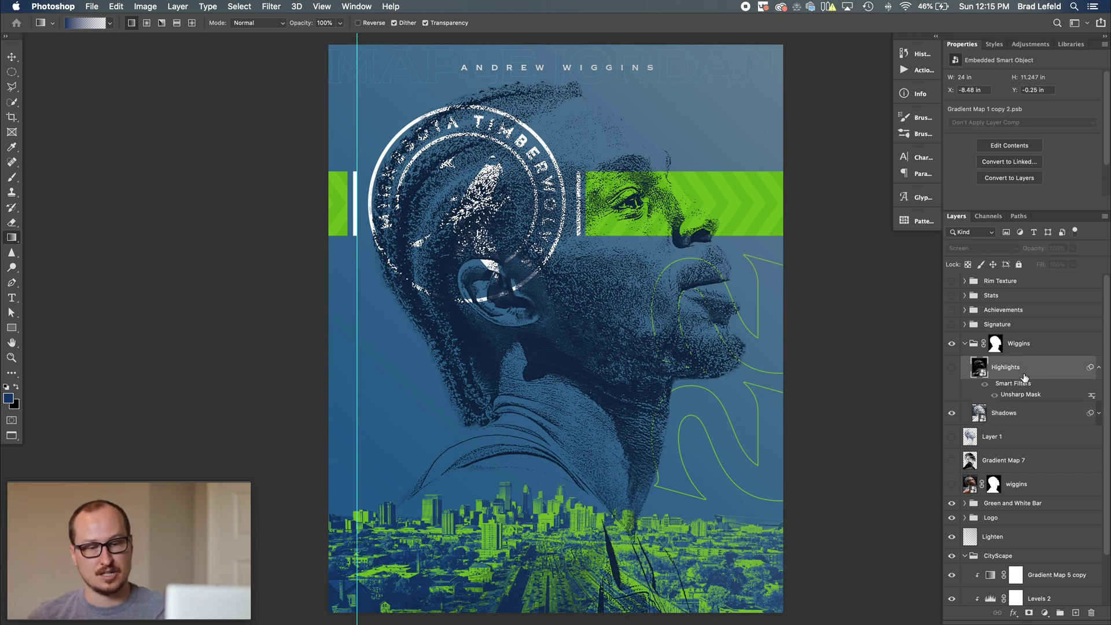
Show the Highlights layer, preview Normal and keep Screen blend mode, then collapse the Wiggins group.
left_click(951, 368)
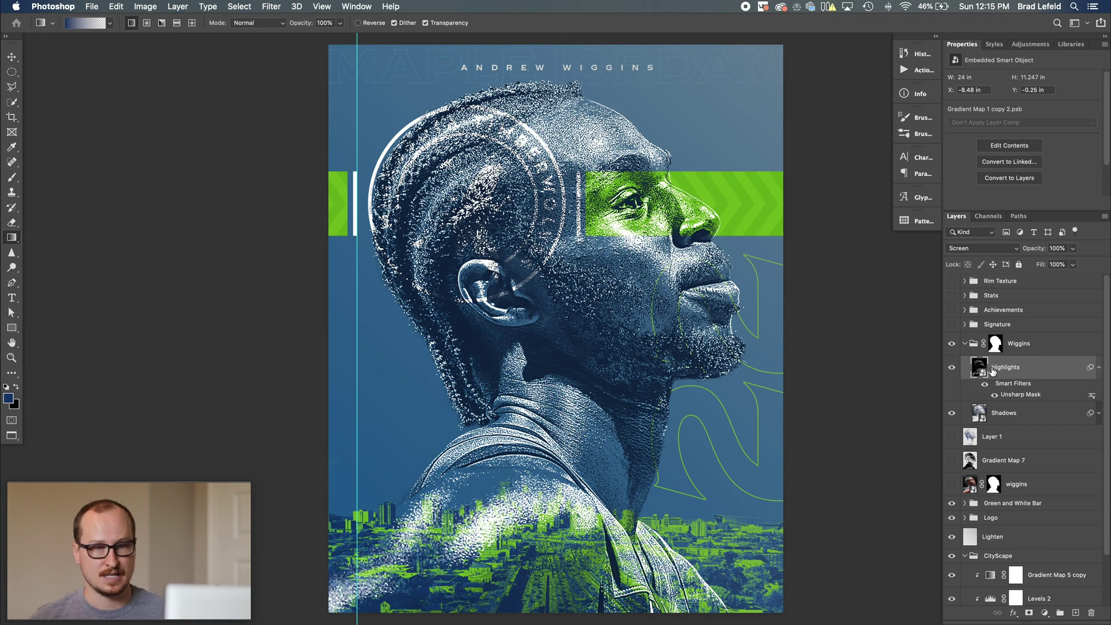
key("v")
key("shift+alt+n")
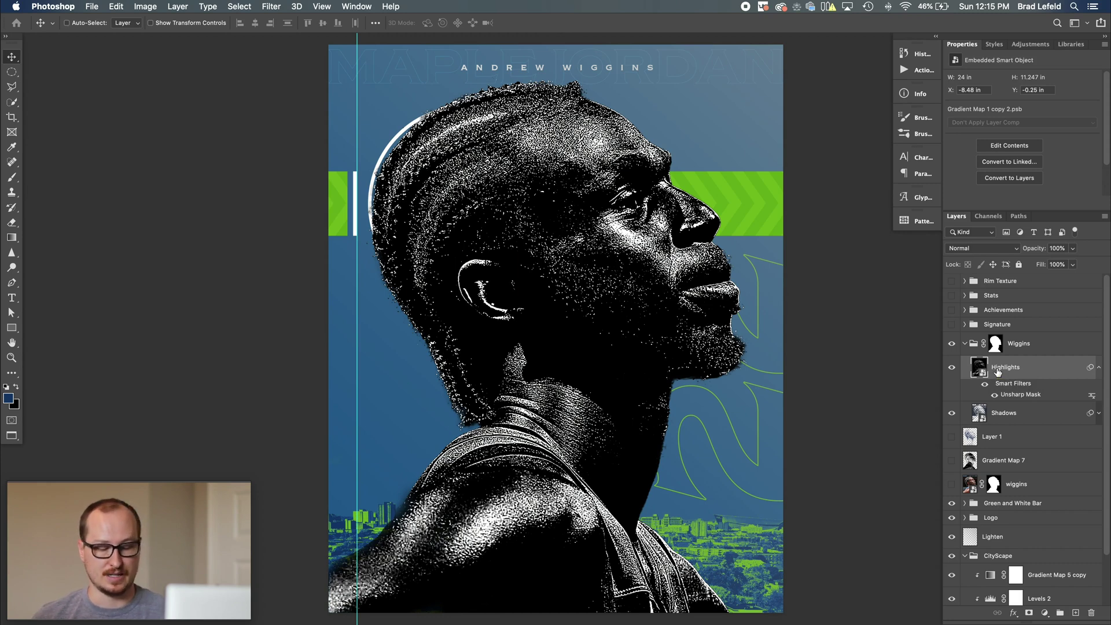
key("shift+alt+s")
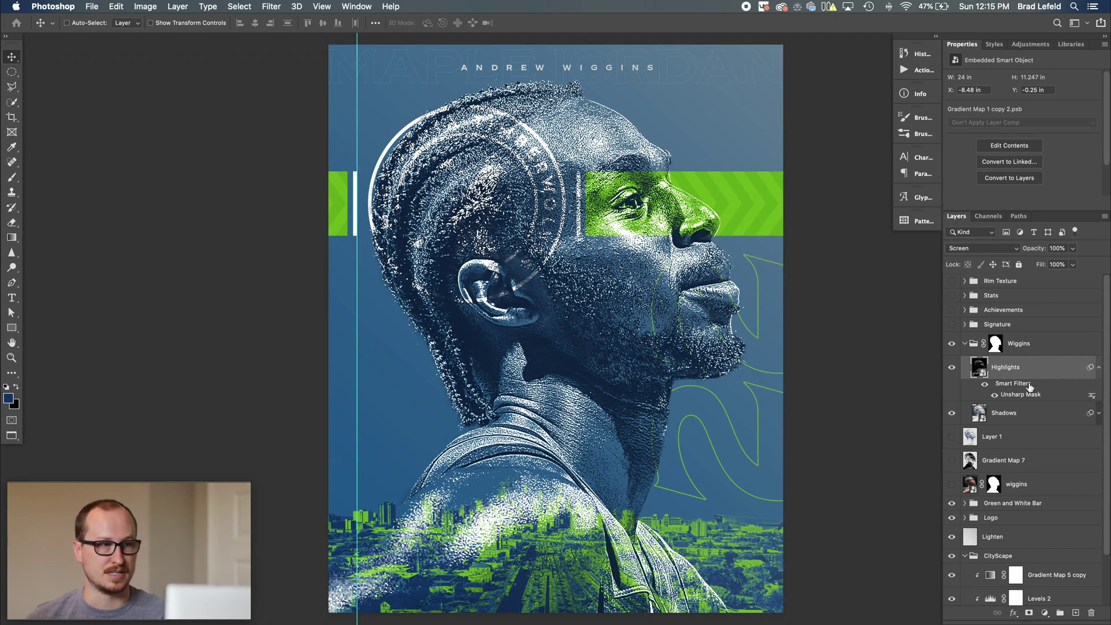
left_click(965, 345)
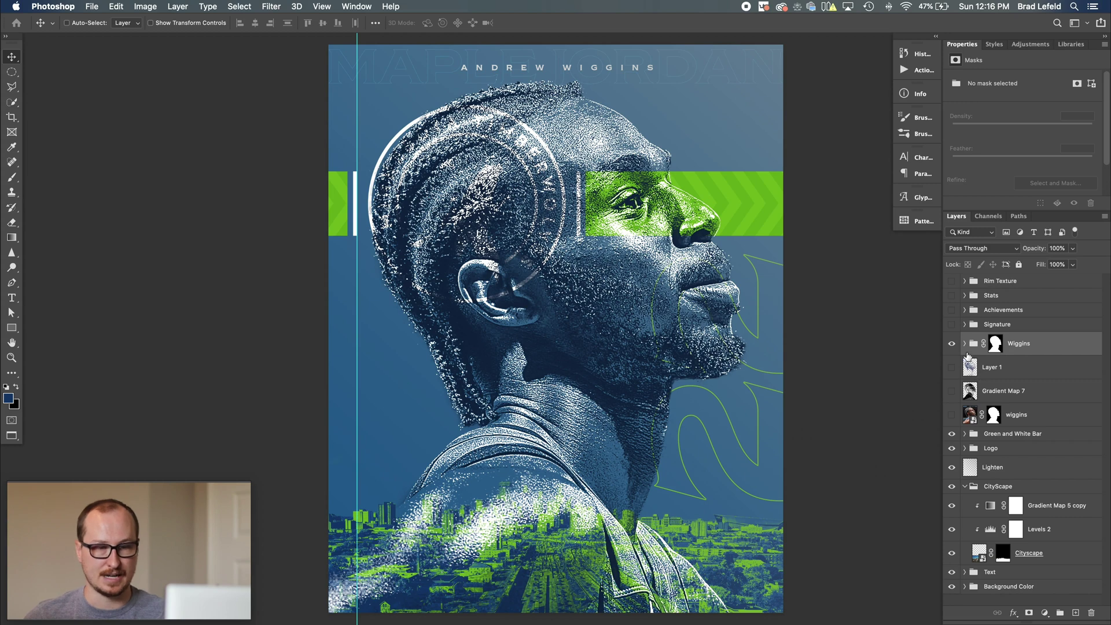
Show the Signature group's white AWP signature with Gradient Map 6 on, then collapse the group.
left_click(964, 486)
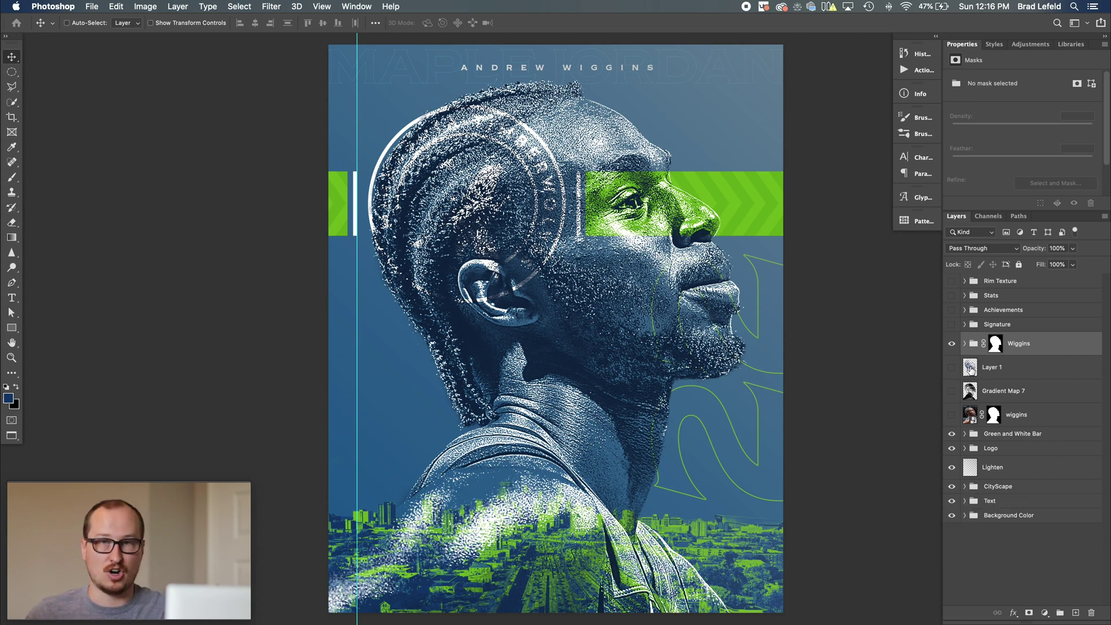
left_click(964, 324)
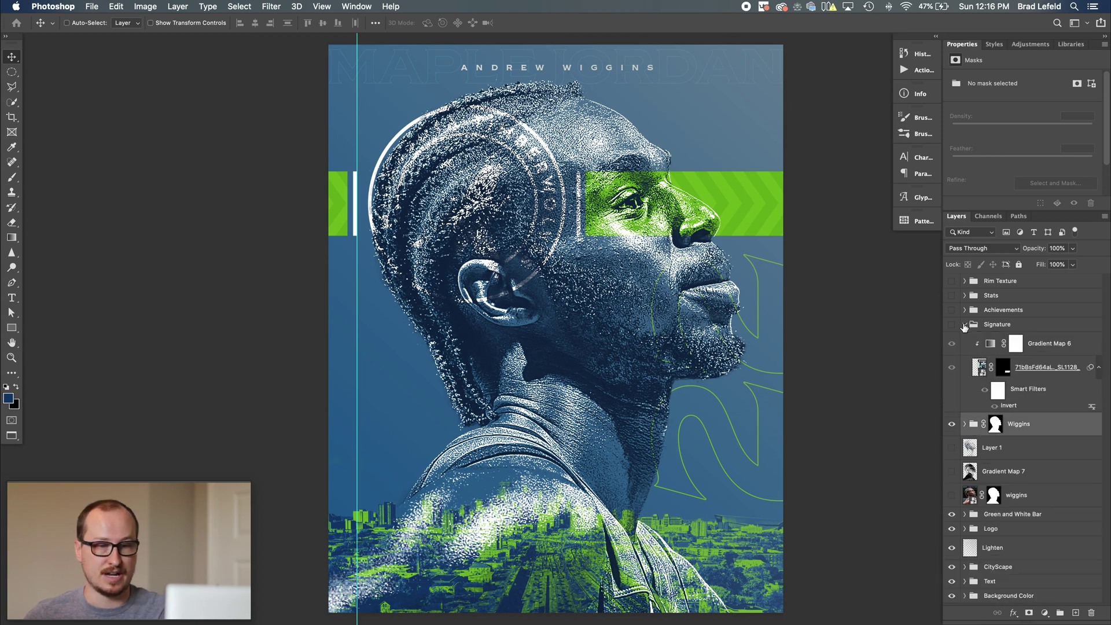
left_click(951, 324)
left_click(951, 344)
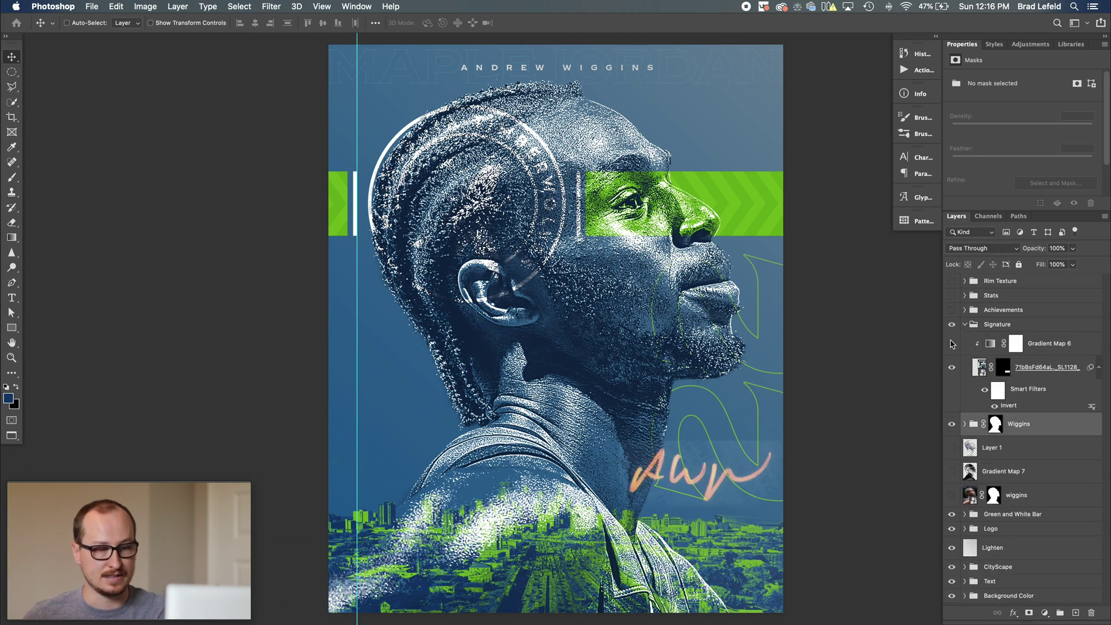
left_click(951, 345)
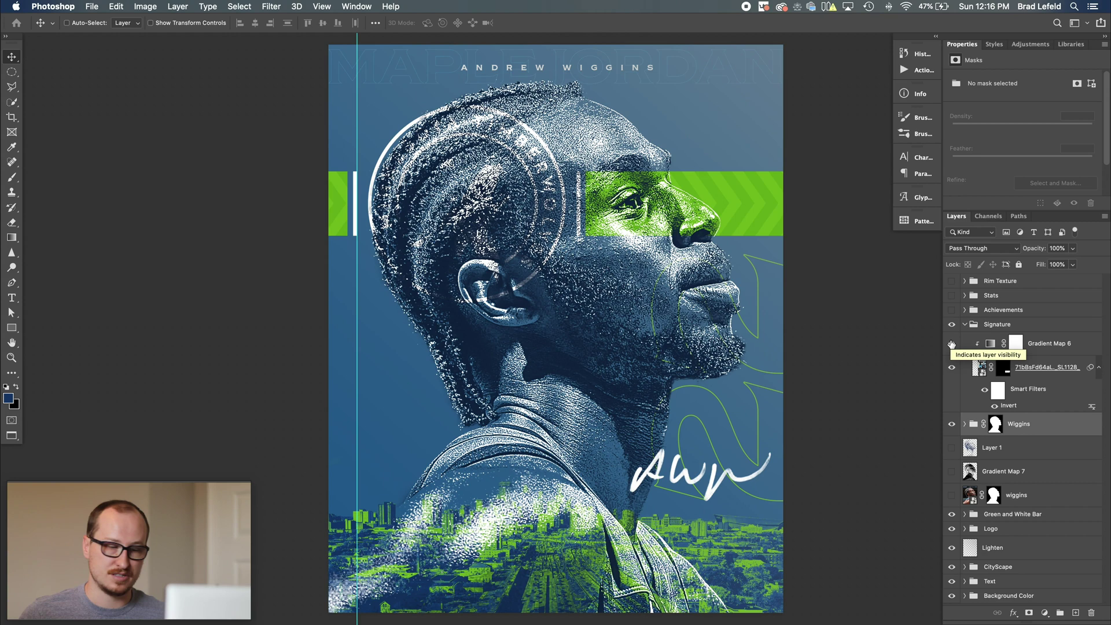
left_click(951, 344)
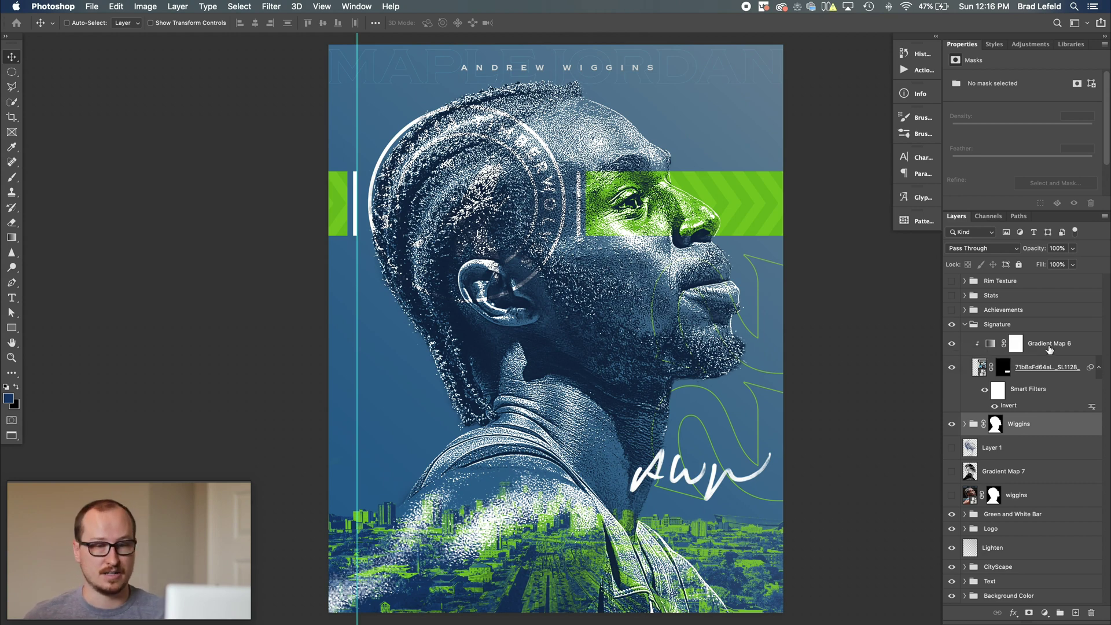
left_click(1048, 346)
left_click(1056, 368)
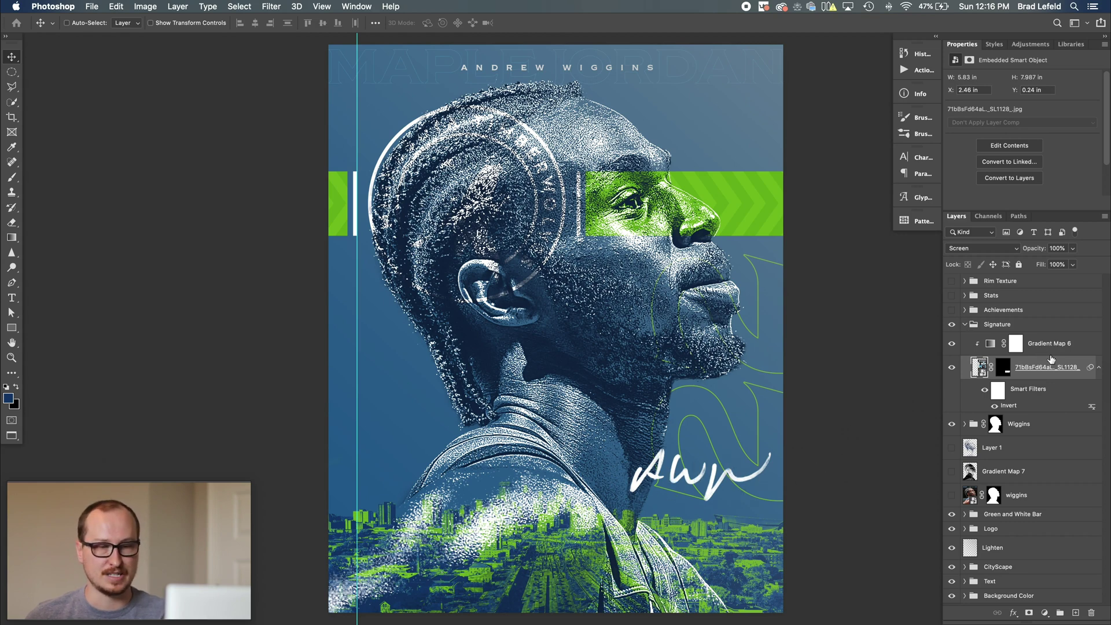
left_click(964, 325)
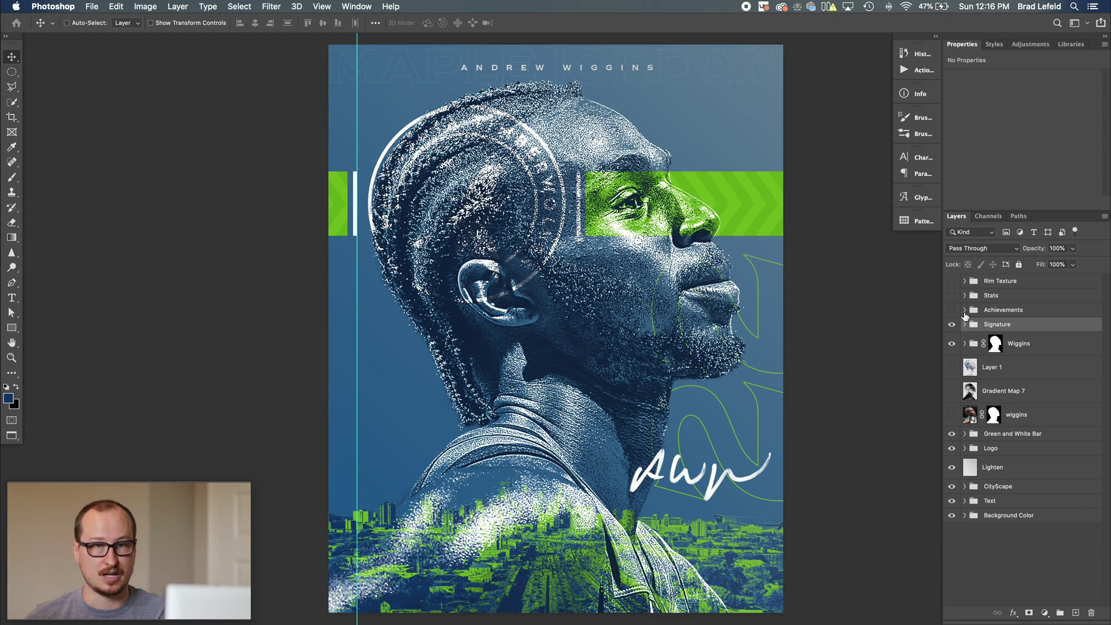
Show the Achievements group's accomplishments list on the poster and fit the whole poster in view.
left_click(964, 310)
left_click(951, 310)
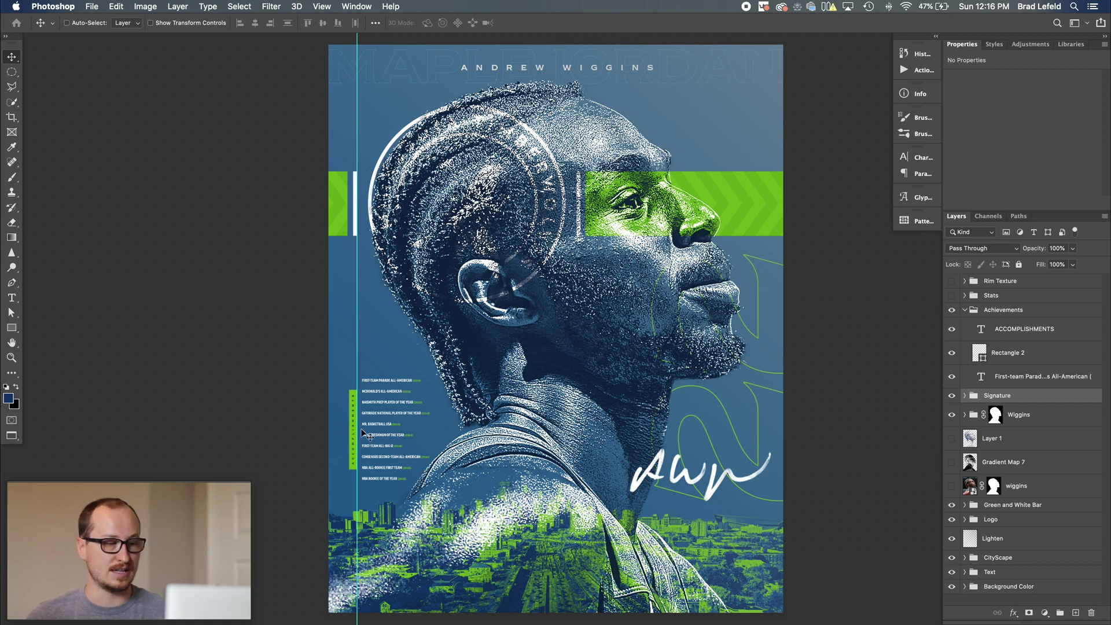
scroll(363, 432, "up", 5)
scroll(374, 422, "down", 3)
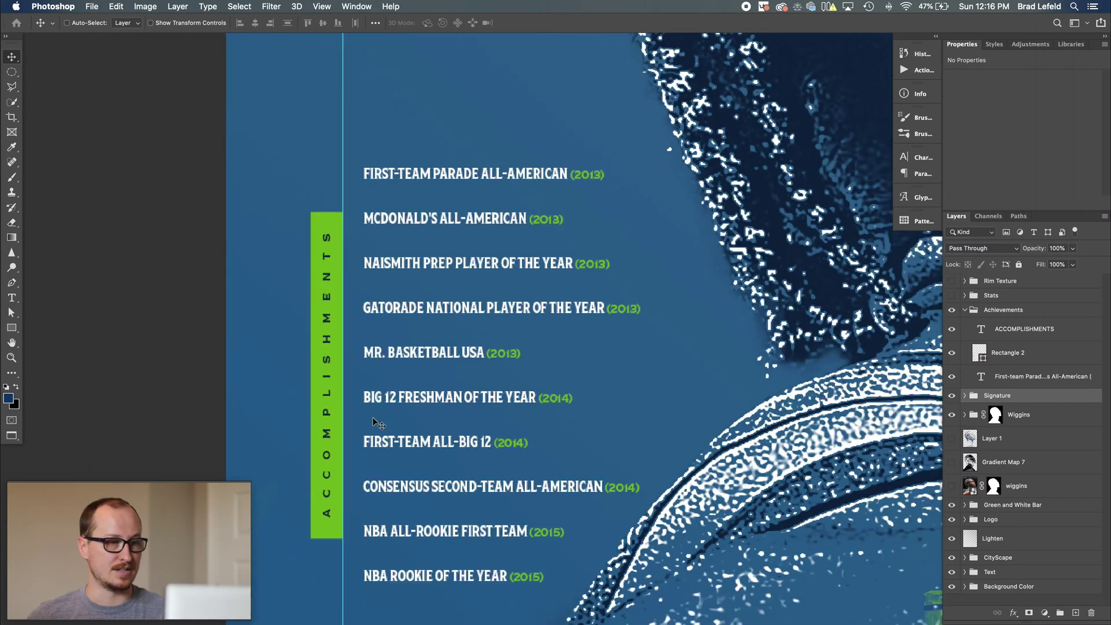
scroll(374, 422, "down", 1)
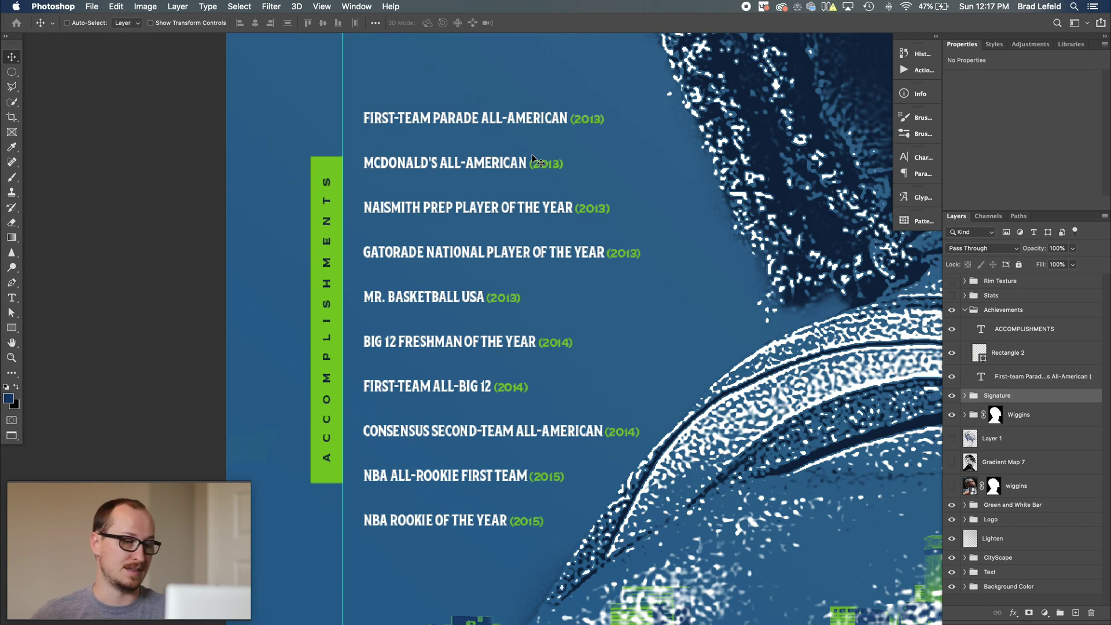
key("super+0")
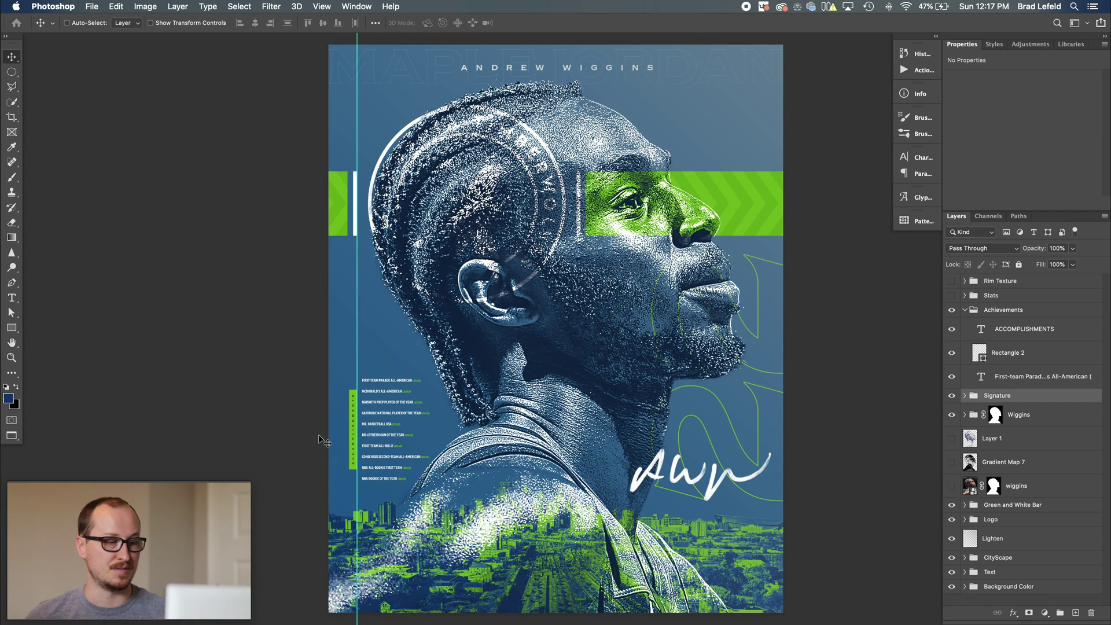
Show the Stats group's green career figures, zoom in to inspect them, then collapse Achievements.
left_click(951, 295)
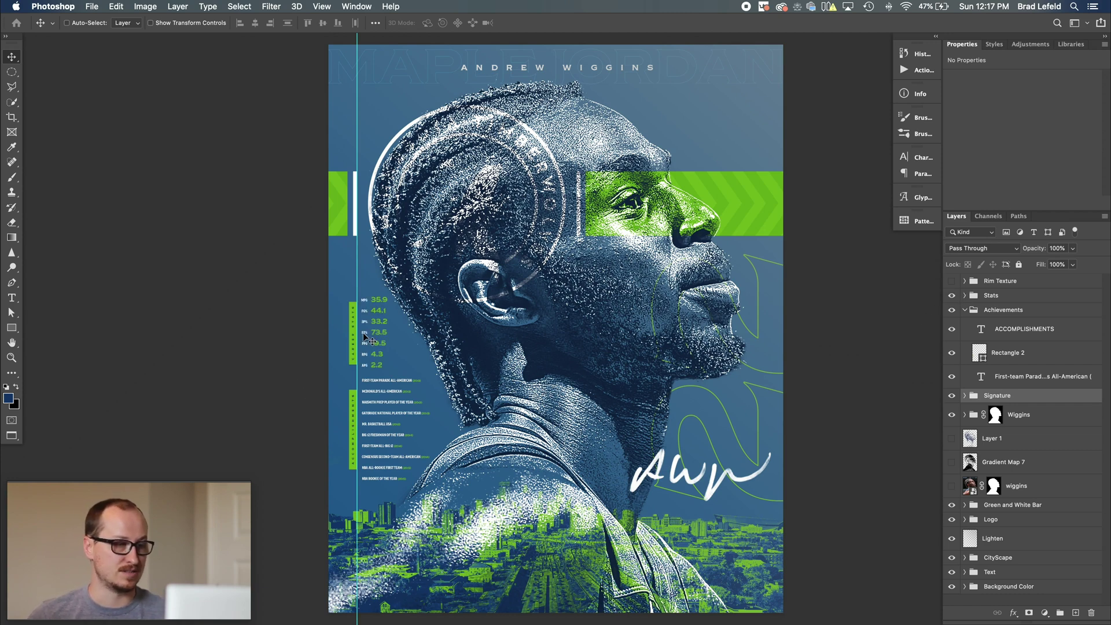
key("super+z")
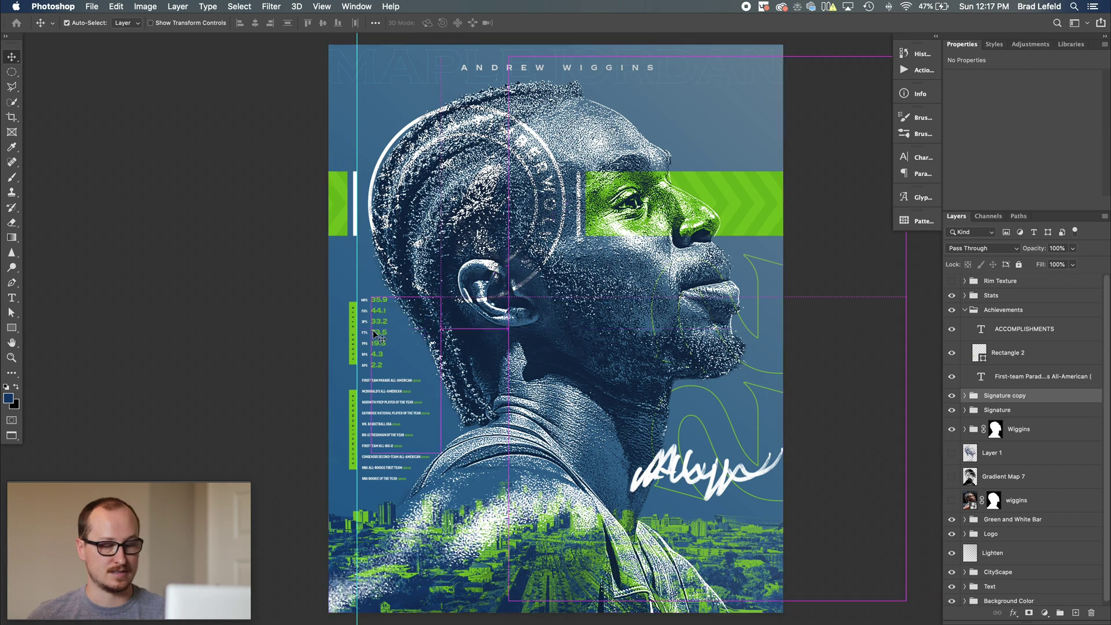
key("super+shift+z")
key("z")
left_click_drag(366, 346, 509, 322)
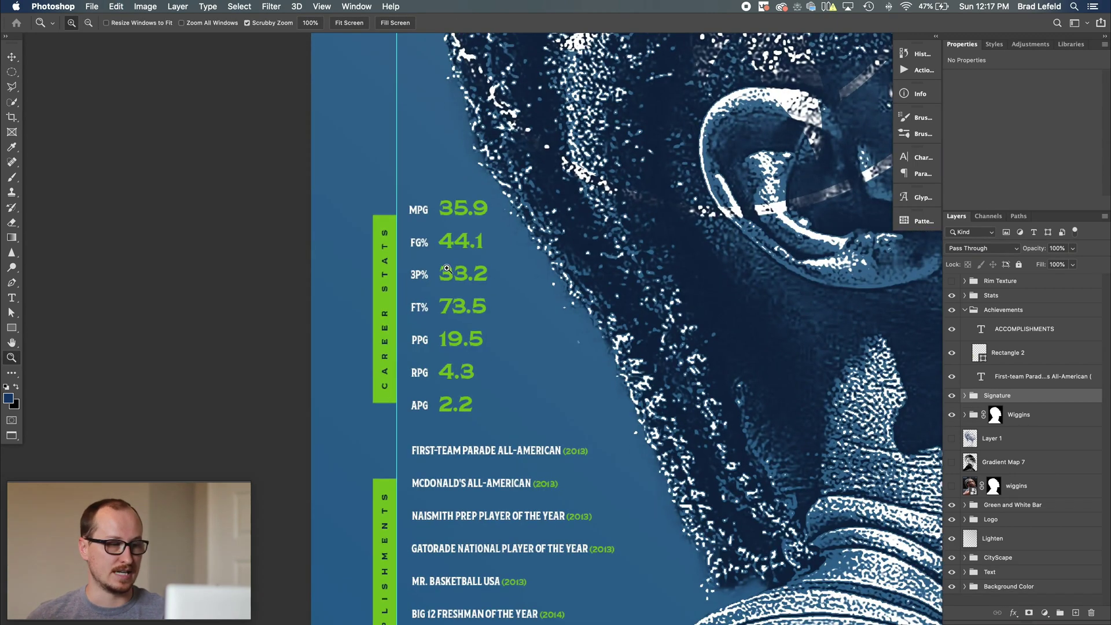
left_click(481, 248, "alt")
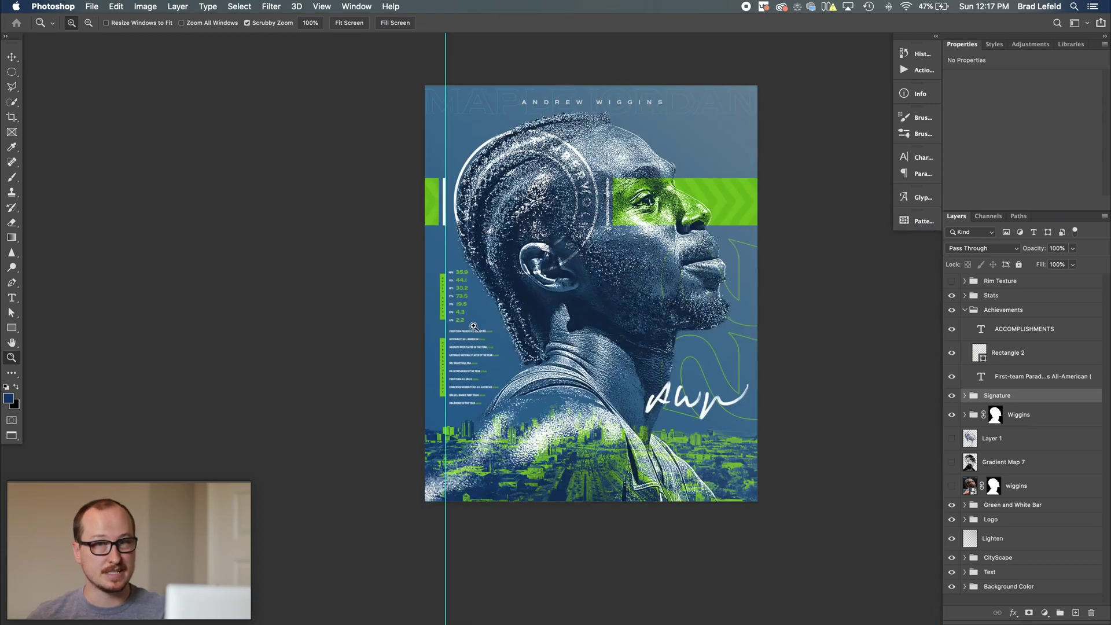
key("v")
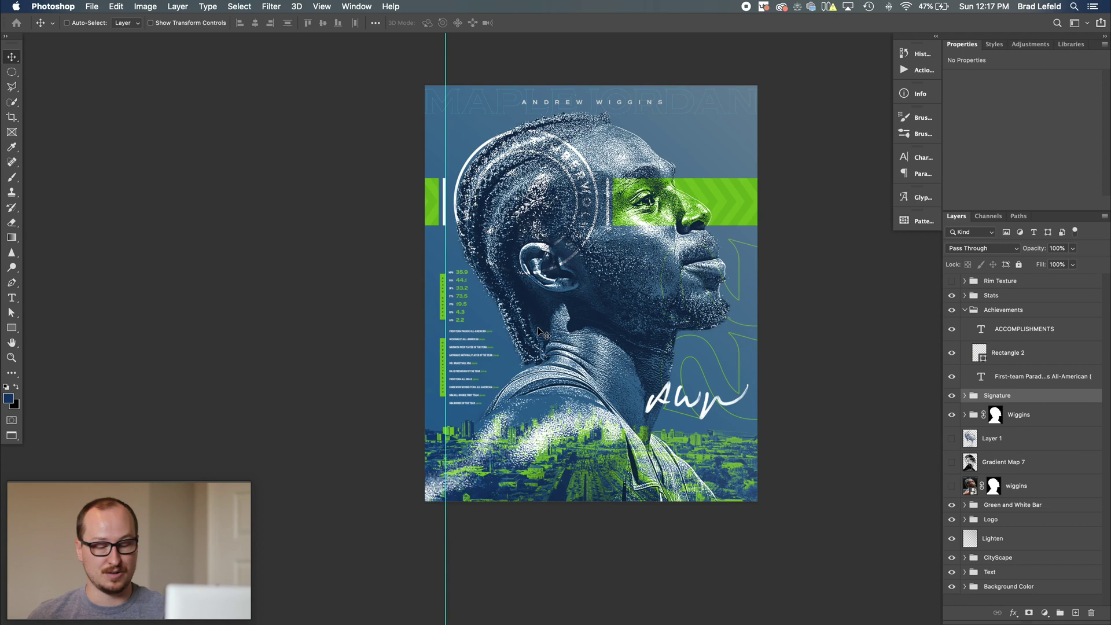
scroll(491, 336, "up", 3)
scroll(440, 370, "down", 1)
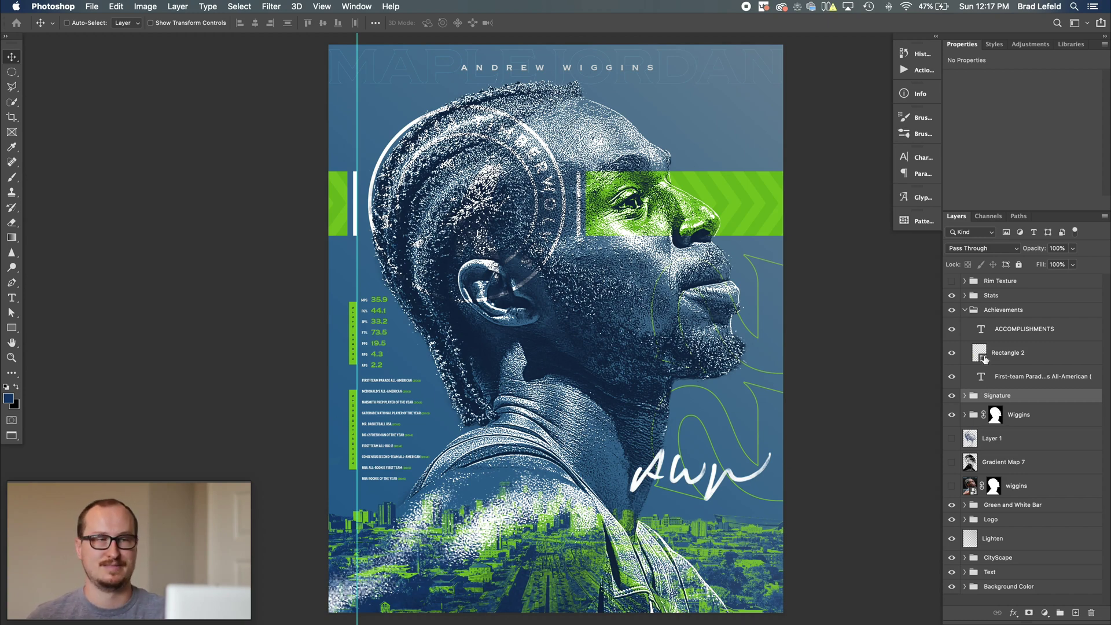
left_click(965, 310)
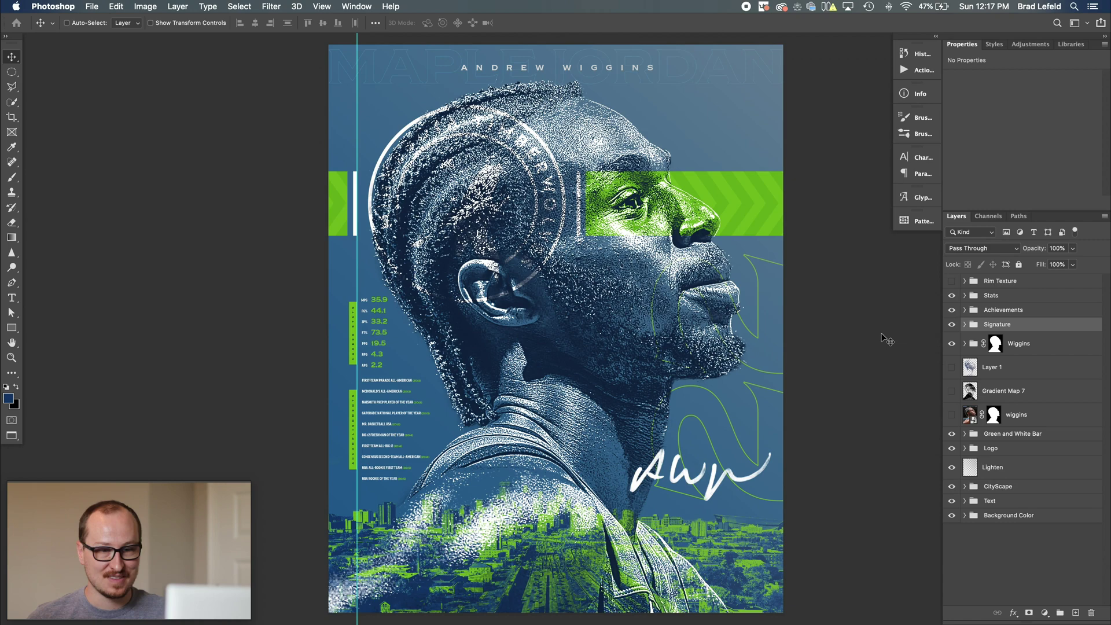
scroll(762, 347, "up", 5)
scroll(745, 377, "down", 3)
Turn on the Rim Texture group's torn-paper edges and hide its upper layers.
scroll(746, 372, "down", 2)
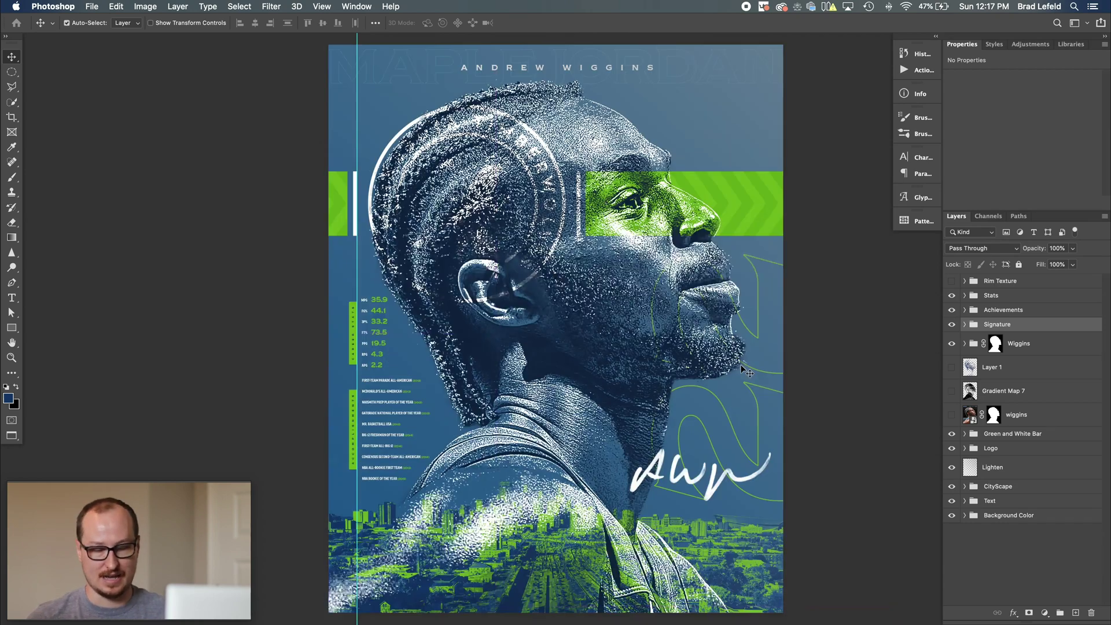
left_click(965, 281)
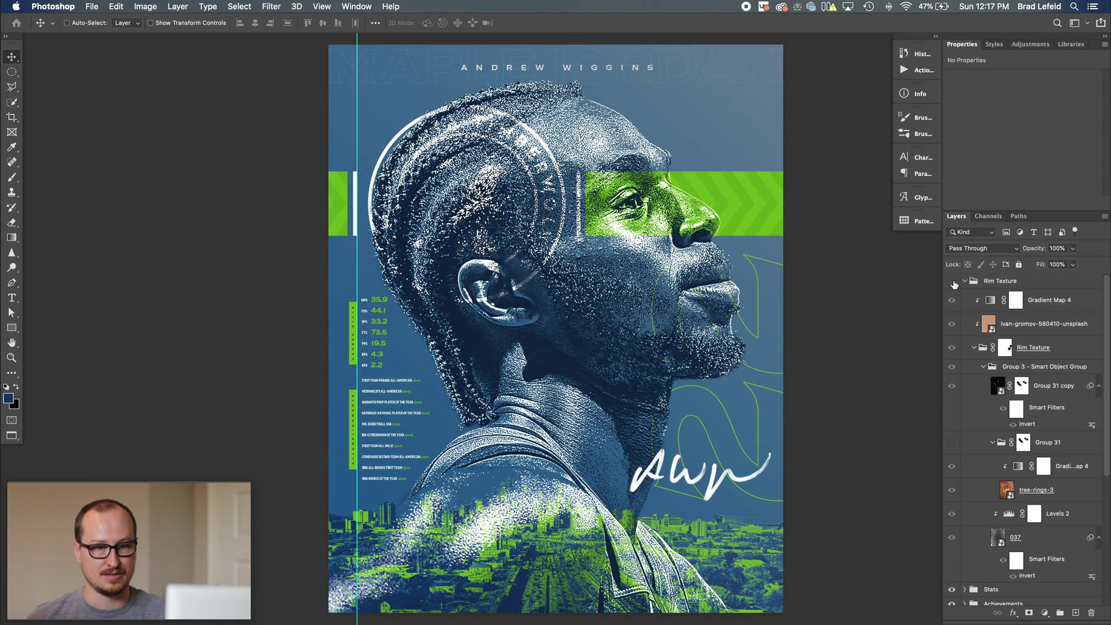
left_click(951, 281)
left_click_drag(955, 305, 952, 386)
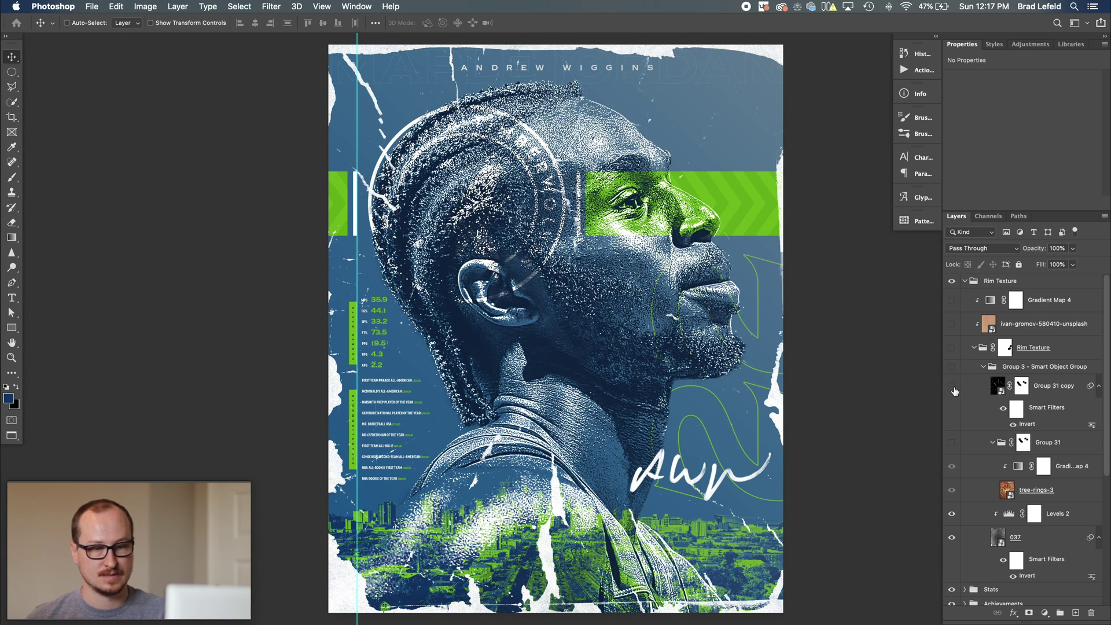
Delete the tree-ring Group 31 and Group 31 copy layers.
left_click(1053, 444)
key("BackSpace")
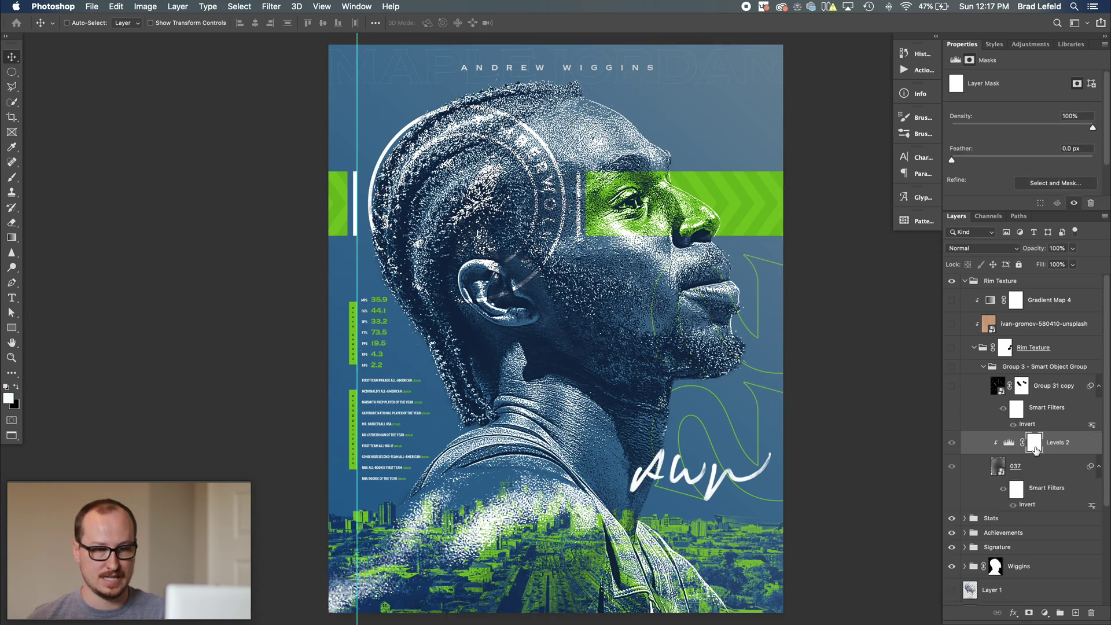
key("super+z")
left_click(951, 443)
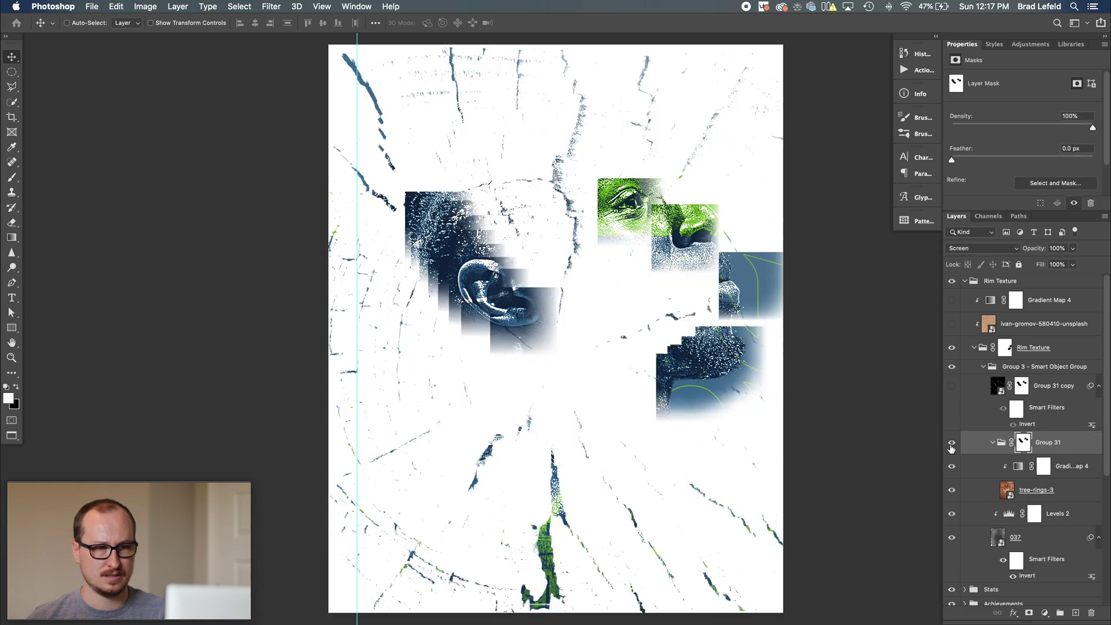
left_click(951, 443)
key("super+z")
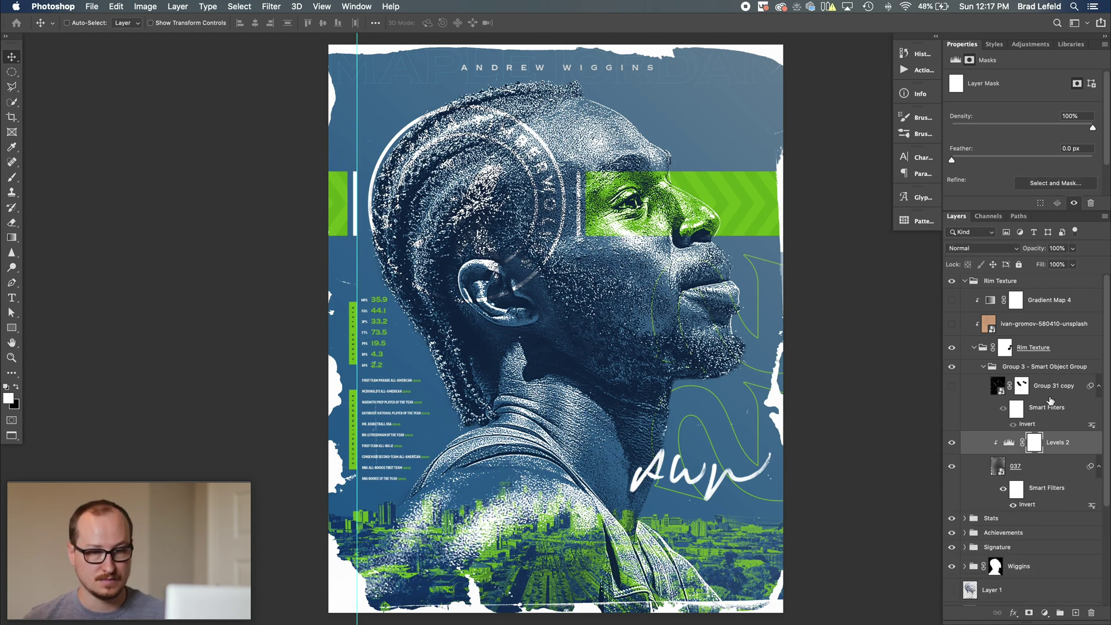
key("super+z")
Toggle the rim's inner layers, open the 037 smart object, and set the Levels 2 black point to 186.
left_click_drag(952, 325, 951, 301)
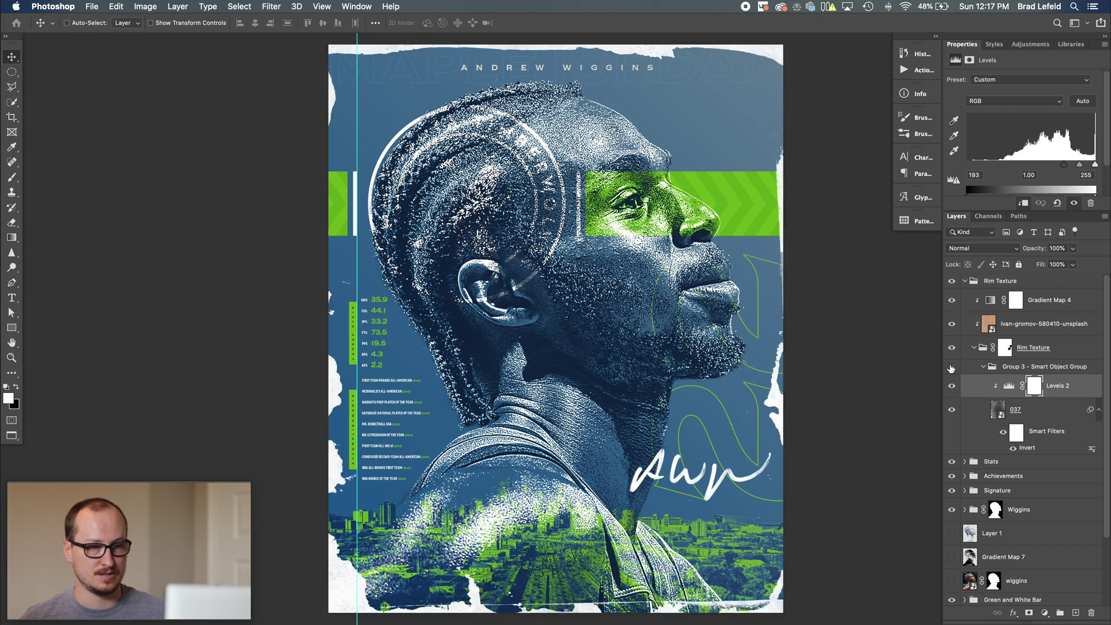
left_click_drag(951, 368, 957, 309)
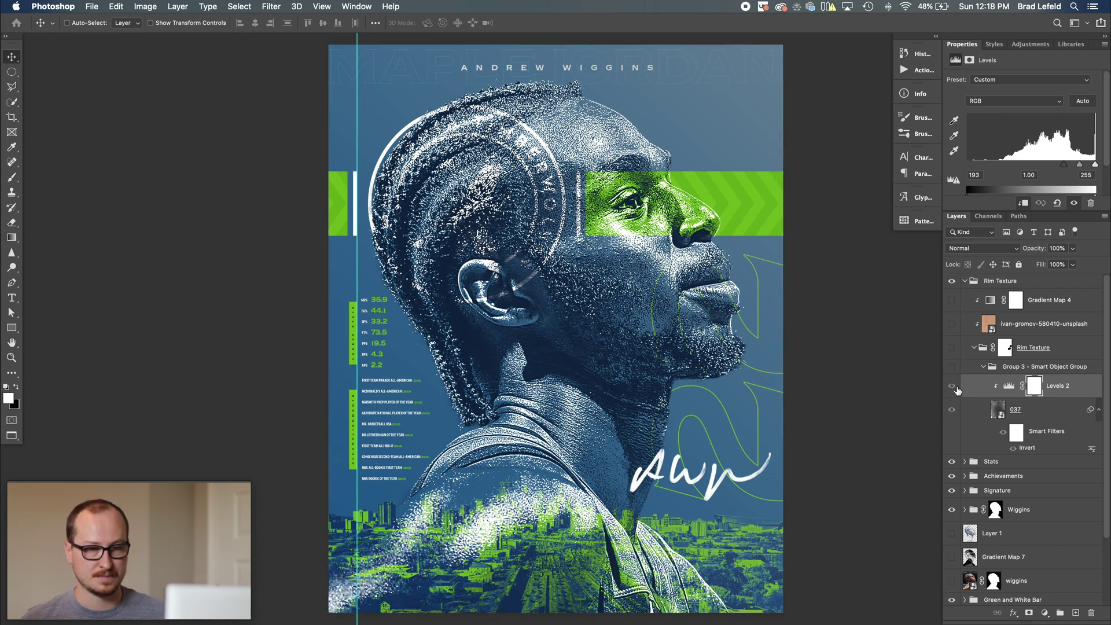
left_click(952, 347)
left_click(951, 386)
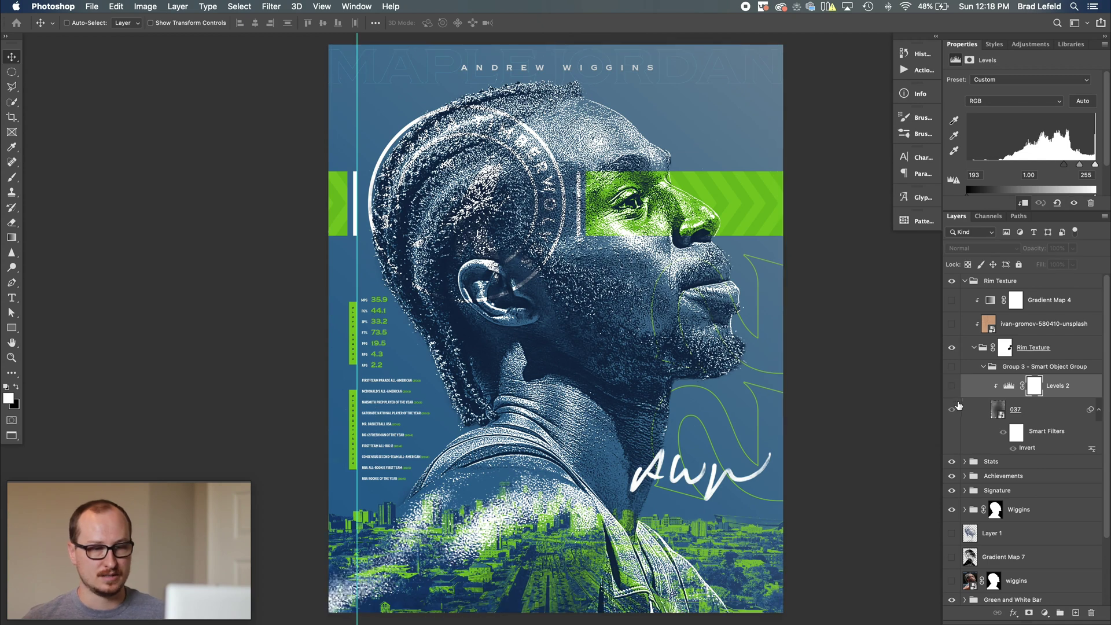
left_click(952, 411)
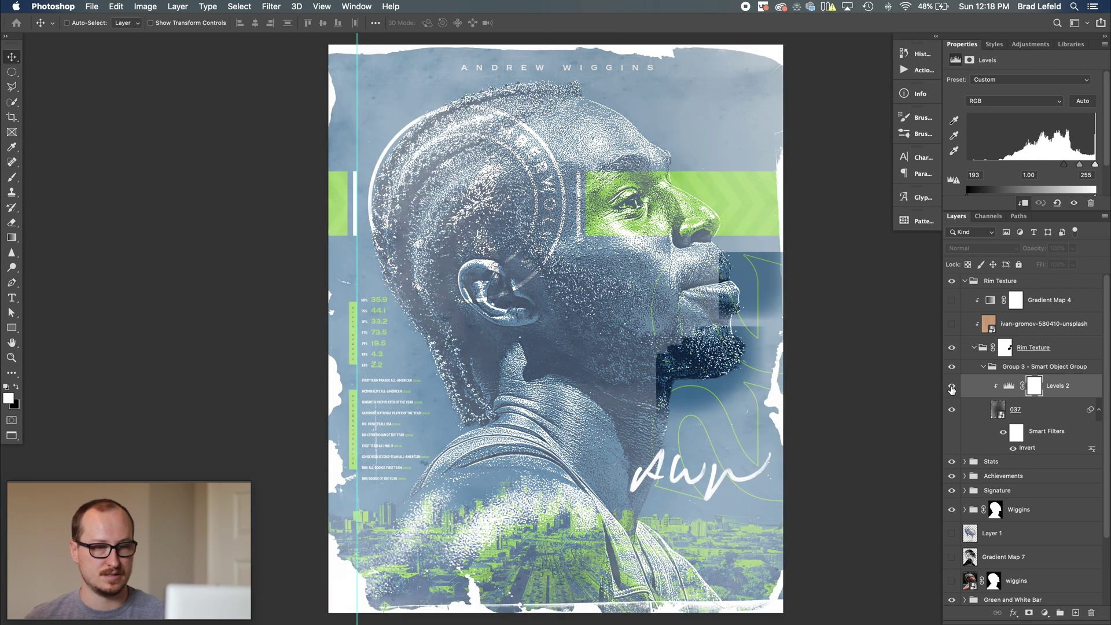
left_click(952, 386)
left_click(994, 411)
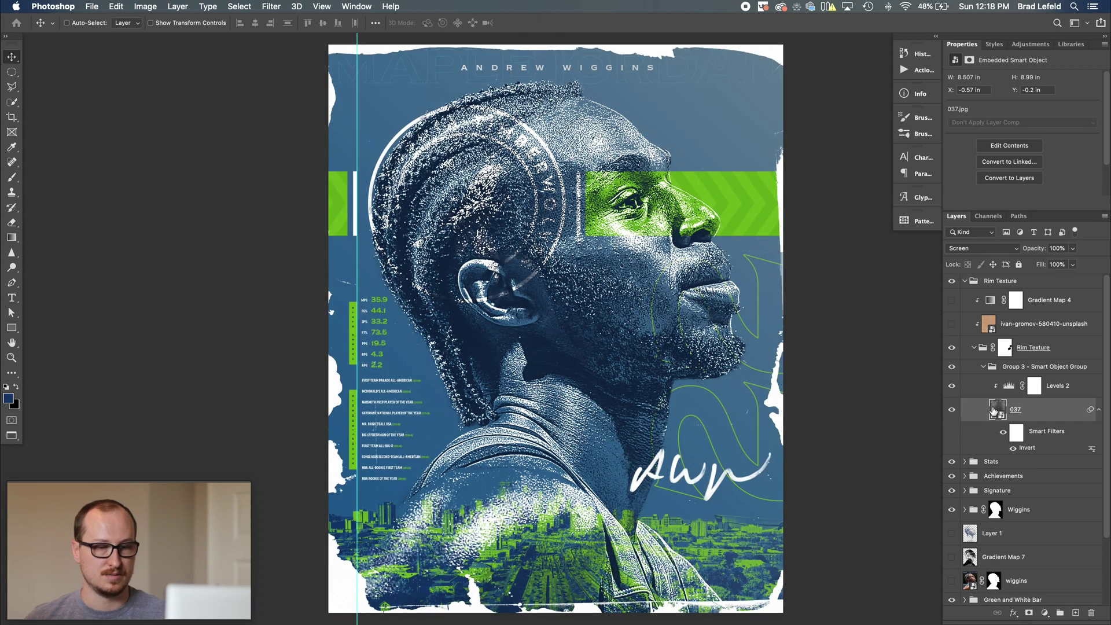
double_click(994, 411)
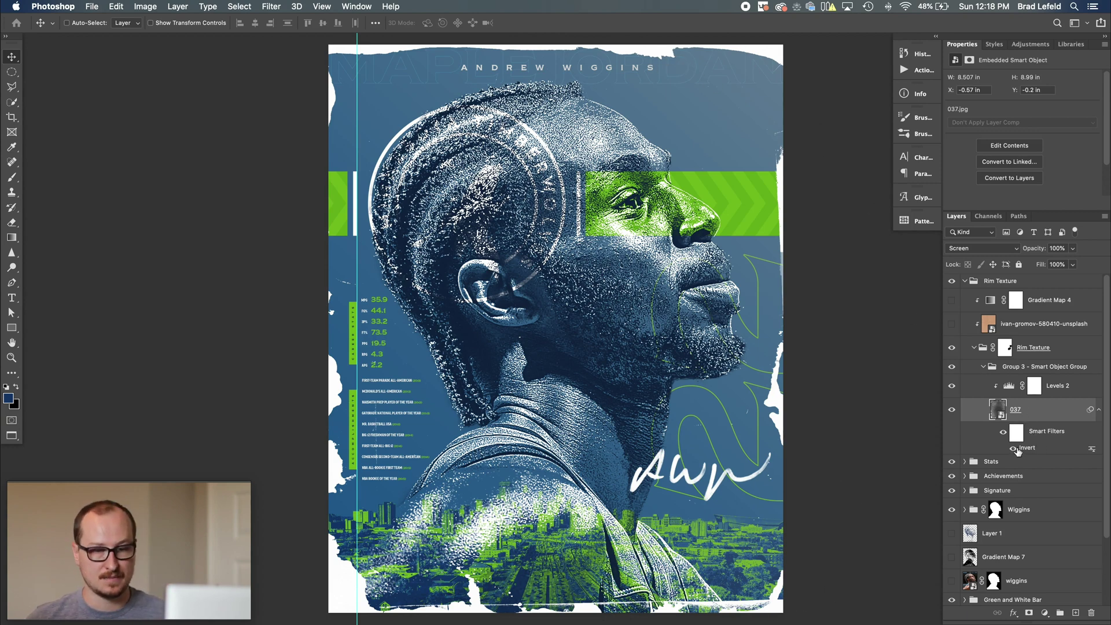
left_click(1056, 389)
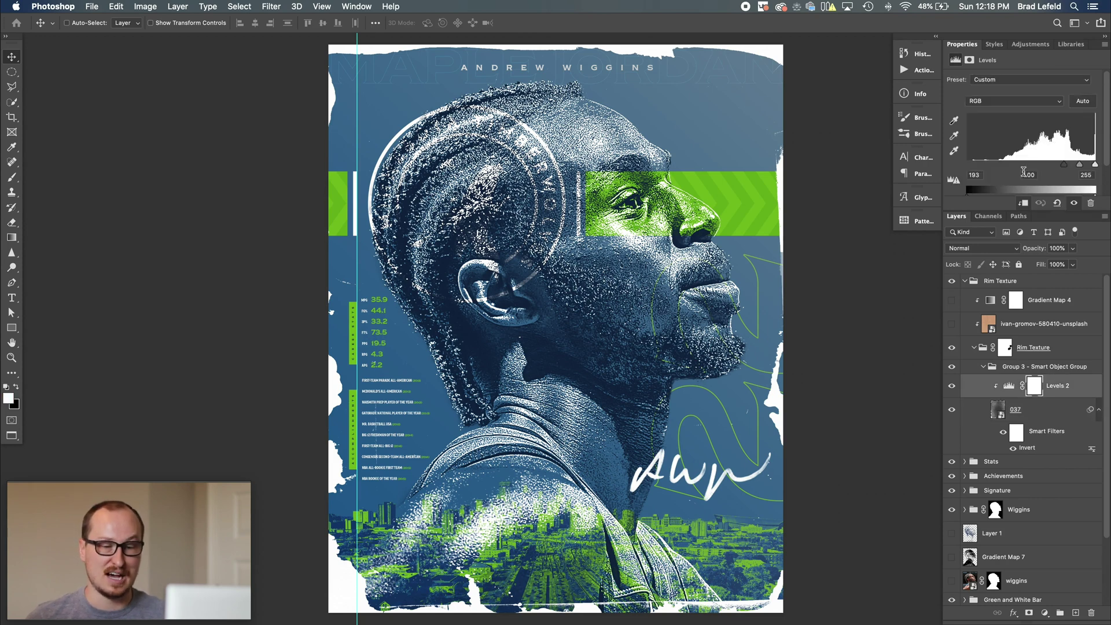
mouse_move(1063, 164)
left_mouse_down()
mouse_move(950, 170)
mouse_move(1062, 166)
left_mouse_up()
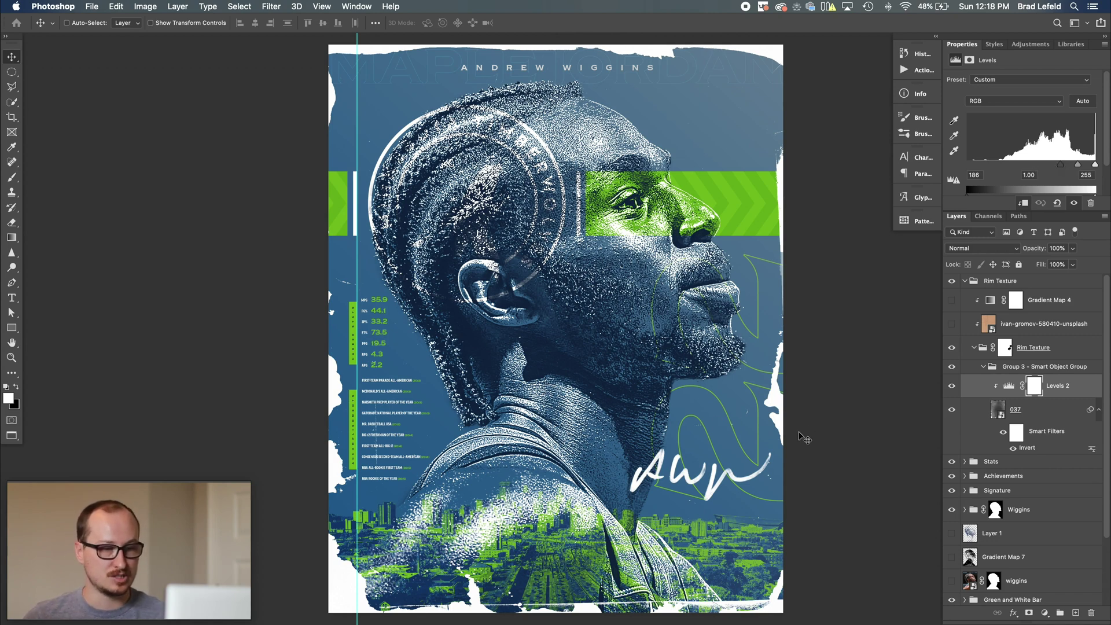
left_click(1011, 368)
left_click(1005, 350)
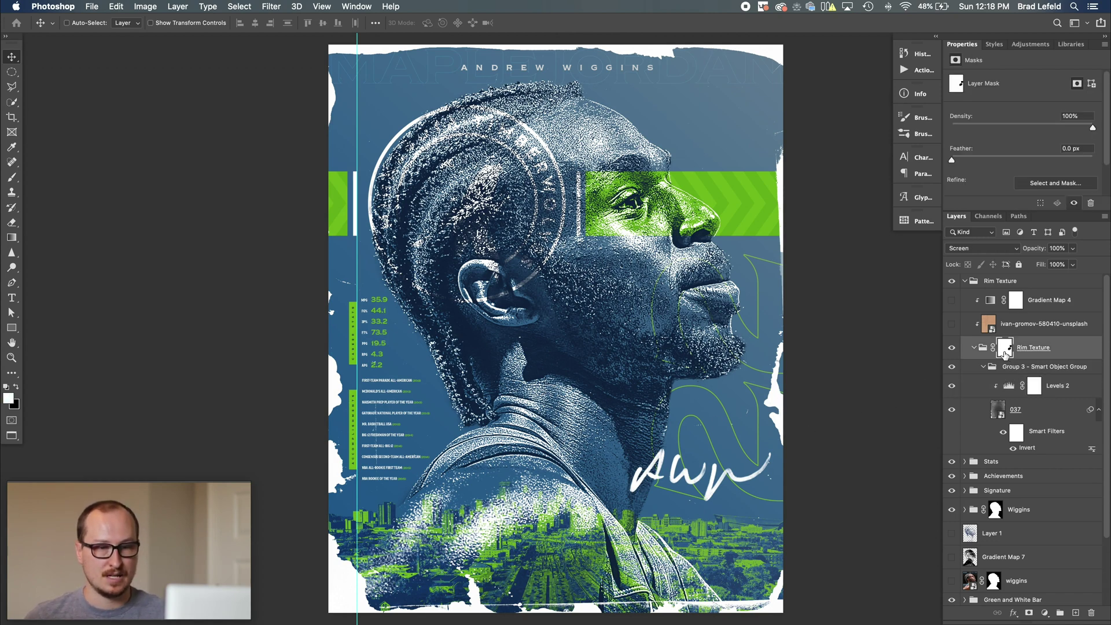
right_click(1005, 349)
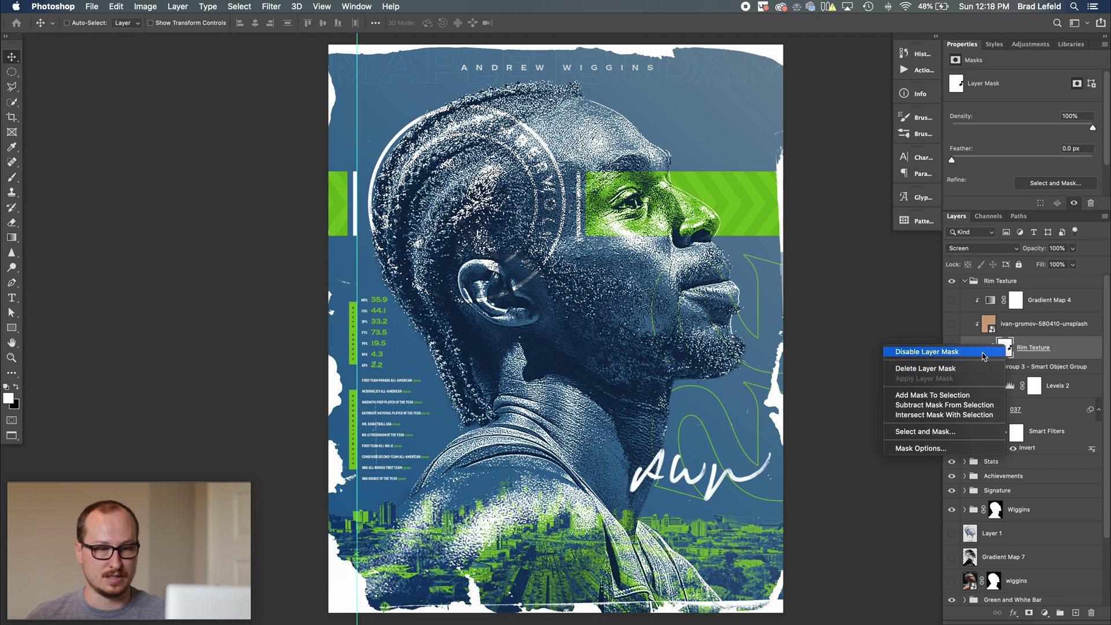
left_click(983, 352)
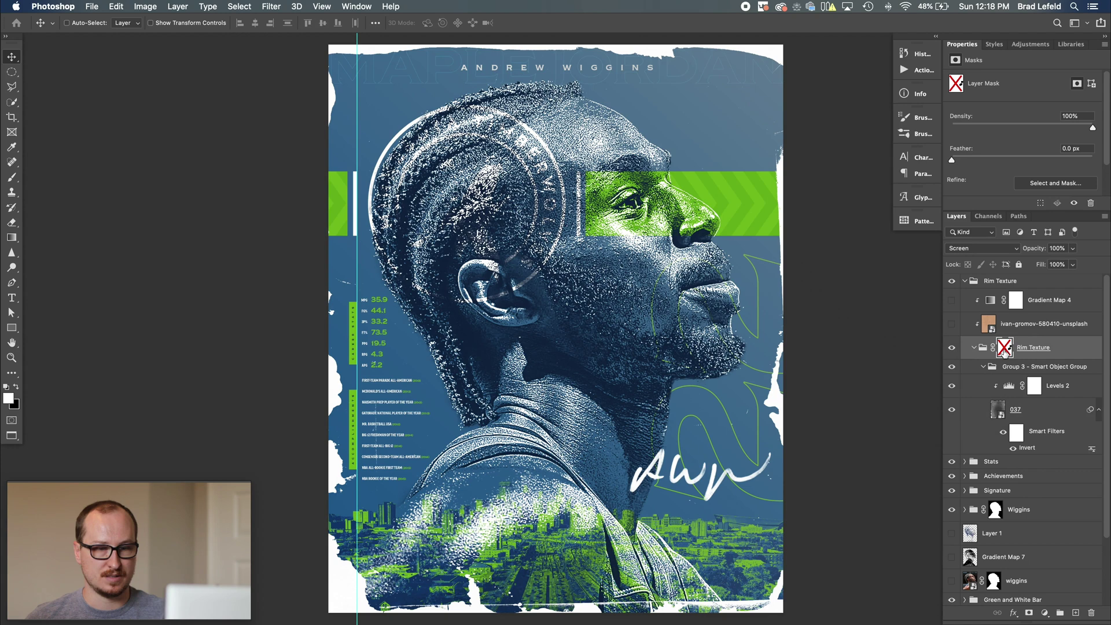
left_click(1015, 327)
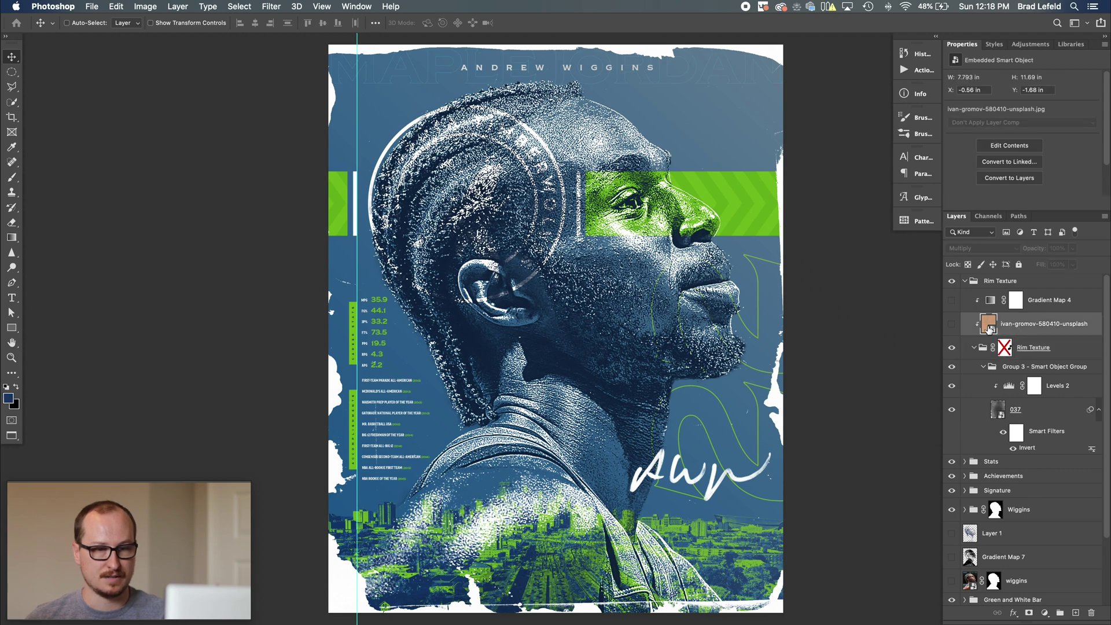
left_click(952, 324)
left_click(951, 303)
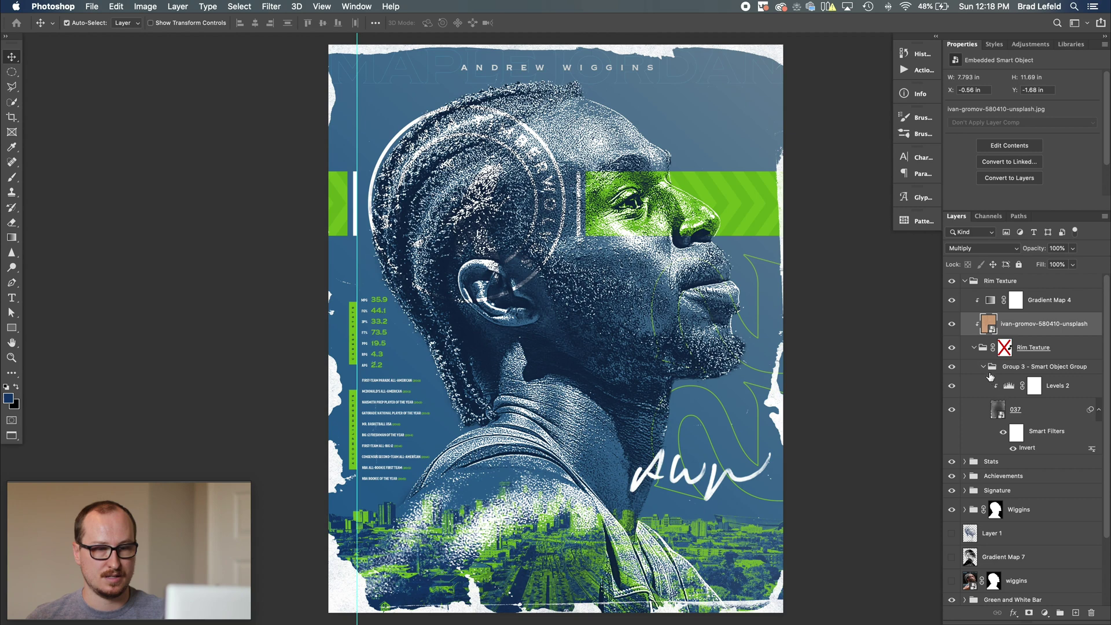
key("super+z")
key("super+z")
key("super+z")
key("super+z")
key("super+shift+z")
key("super+z")
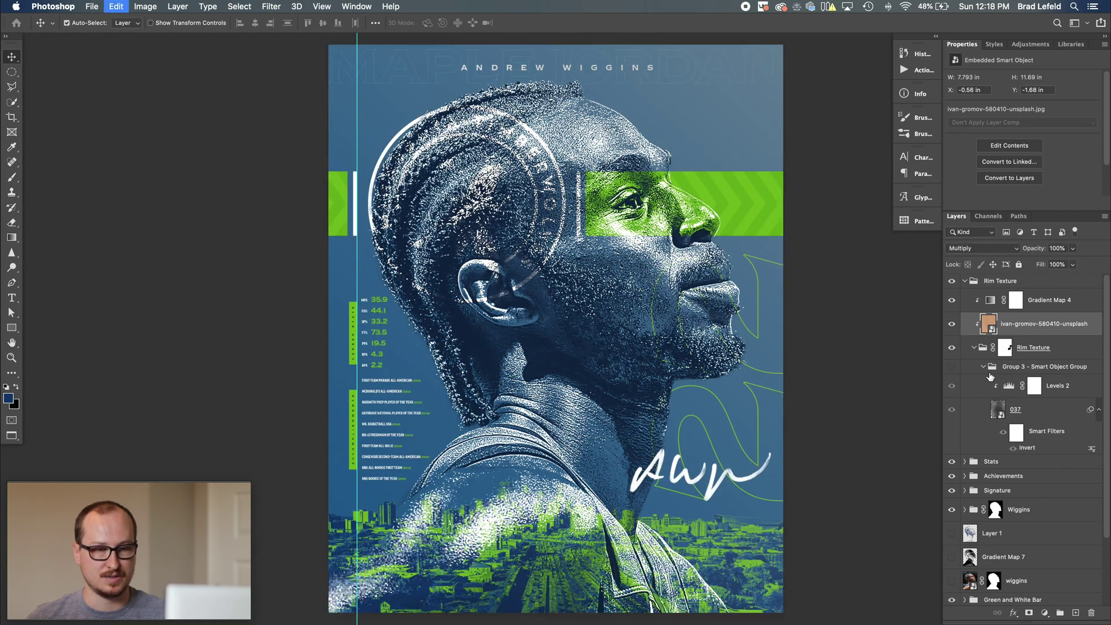
key("super+shift+z")
key("super+z")
key("super+shift+z")
key("super+shift+z")
key("super+shift+z")
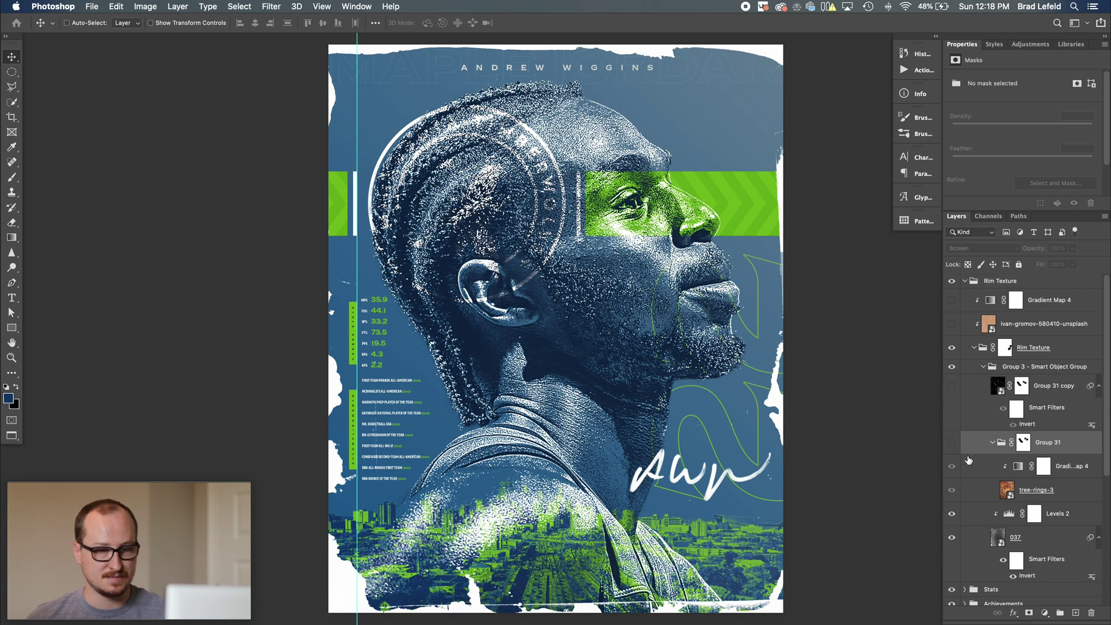
Delete tree-rings-3 and its gradient map from Group 31 and show the Group 31 copy cracks.
left_click(951, 442)
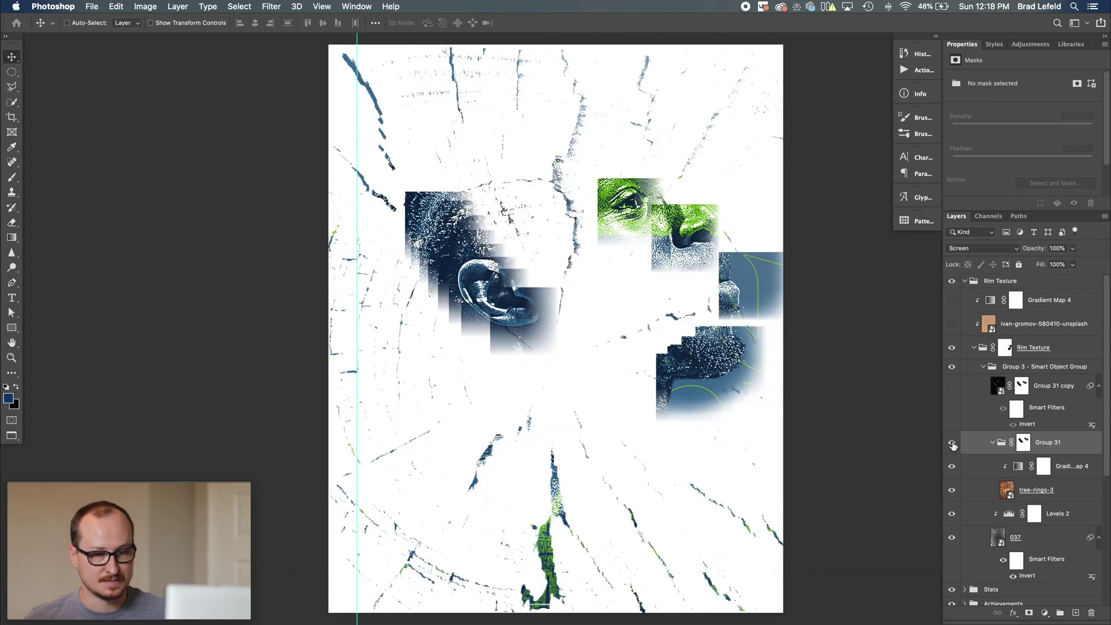
left_click(952, 443)
left_click(952, 443)
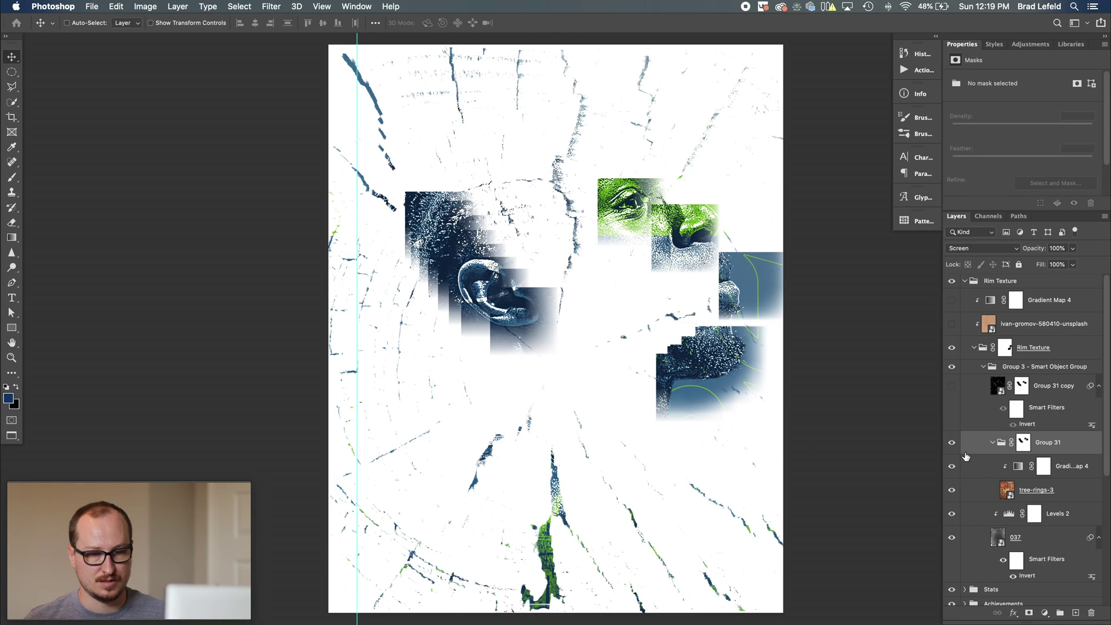
left_click(1018, 495)
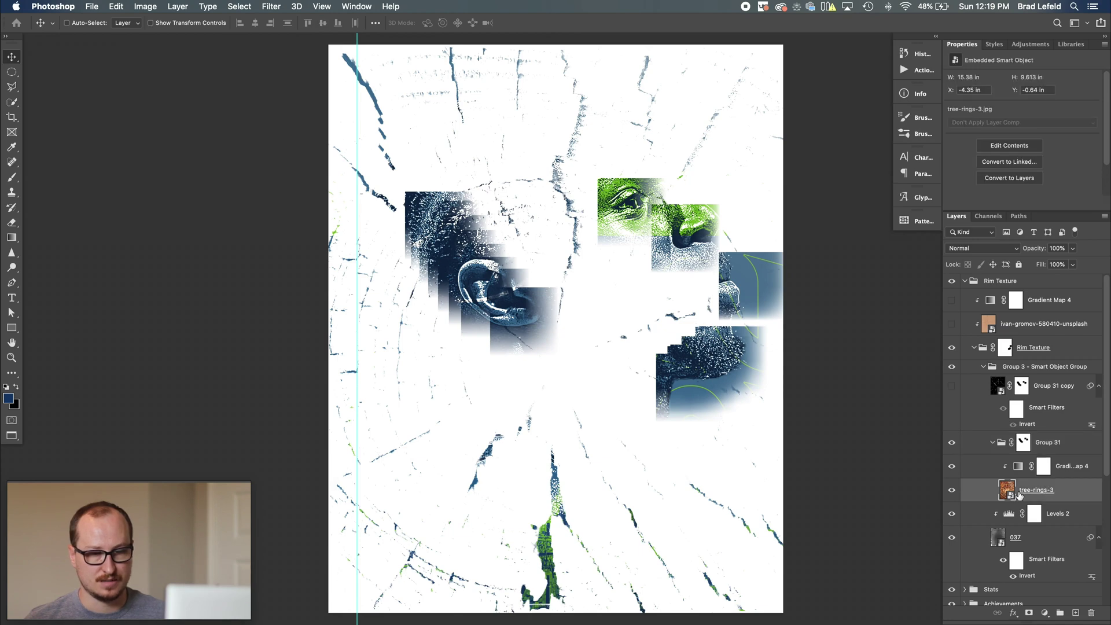
left_click(952, 467)
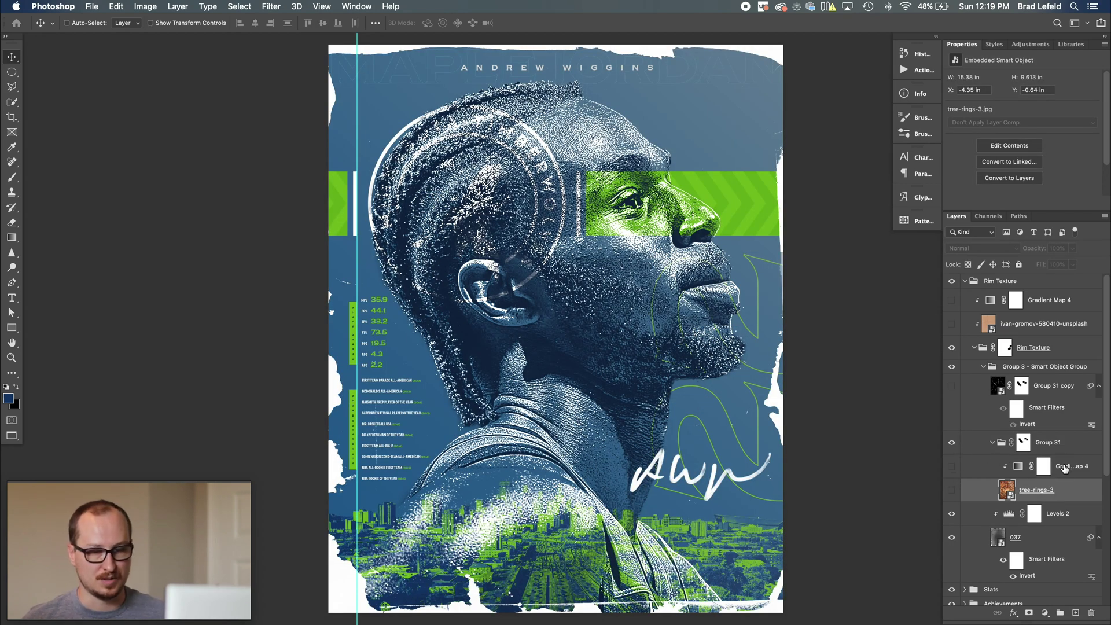
key("Delete")
key("Delete")
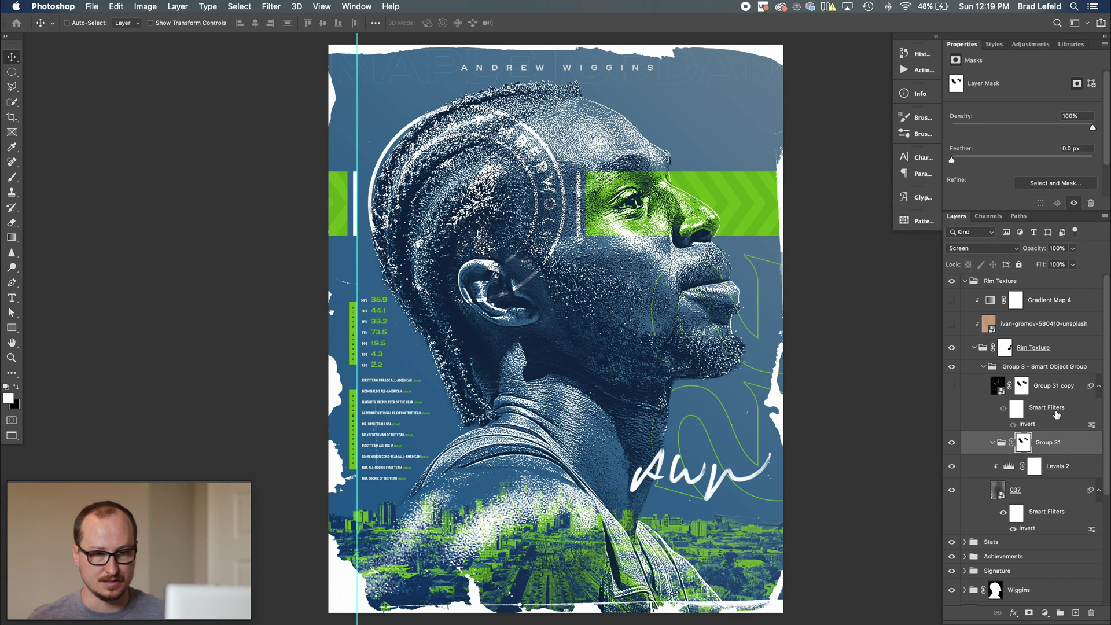
left_click(1052, 388)
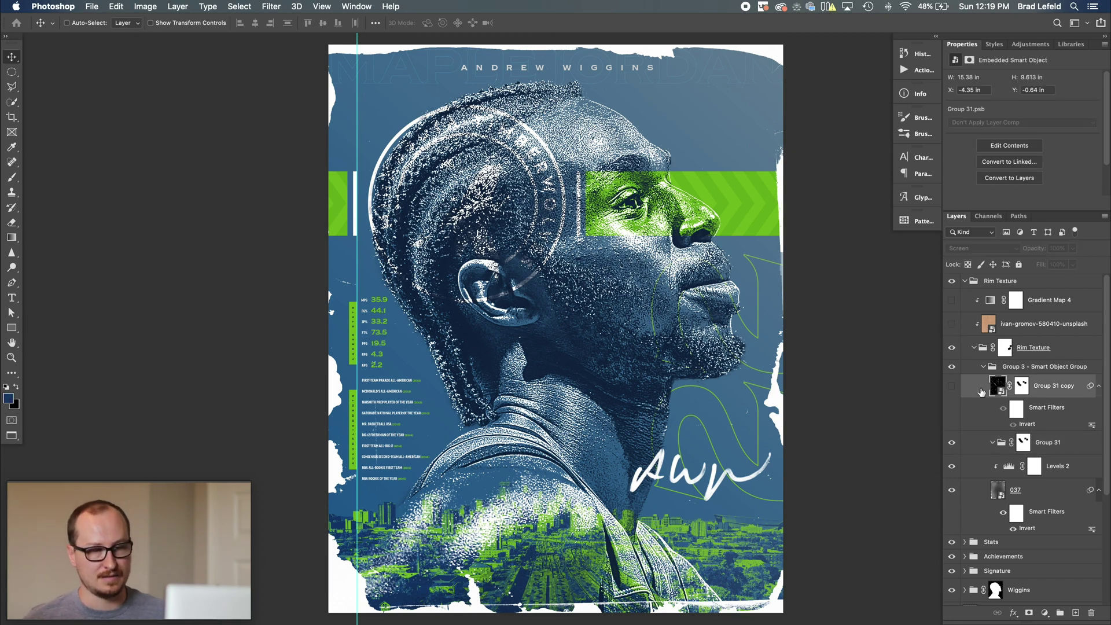
left_click(951, 387)
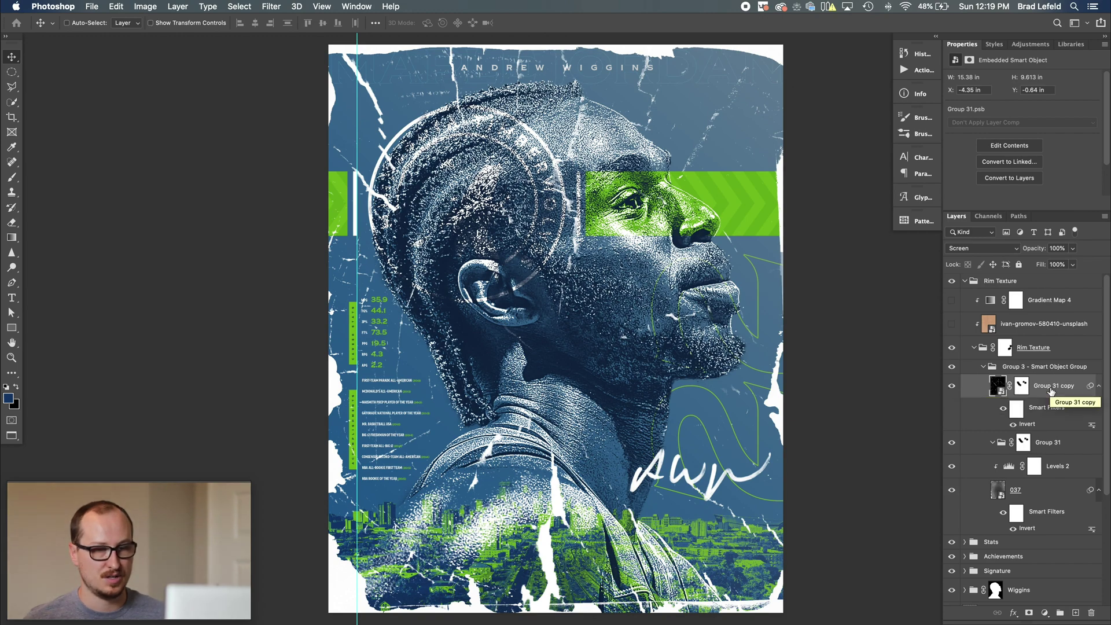
Inspect the Group 31 copy contents and its Gradient Map 4, then close the .psb without saving.
double_click(997, 386)
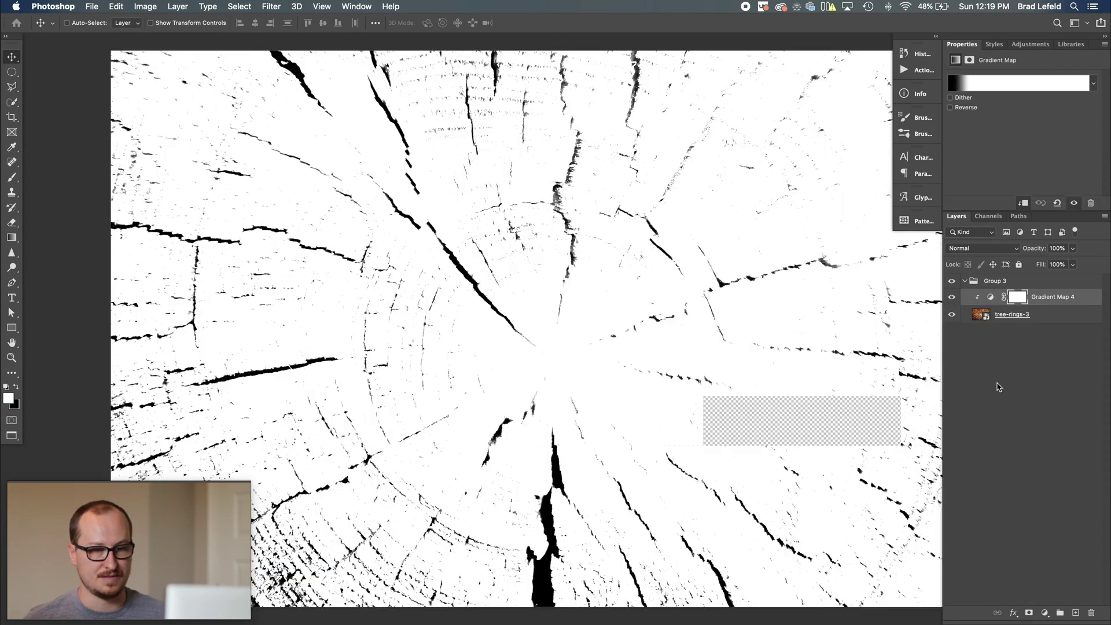
left_click(952, 297)
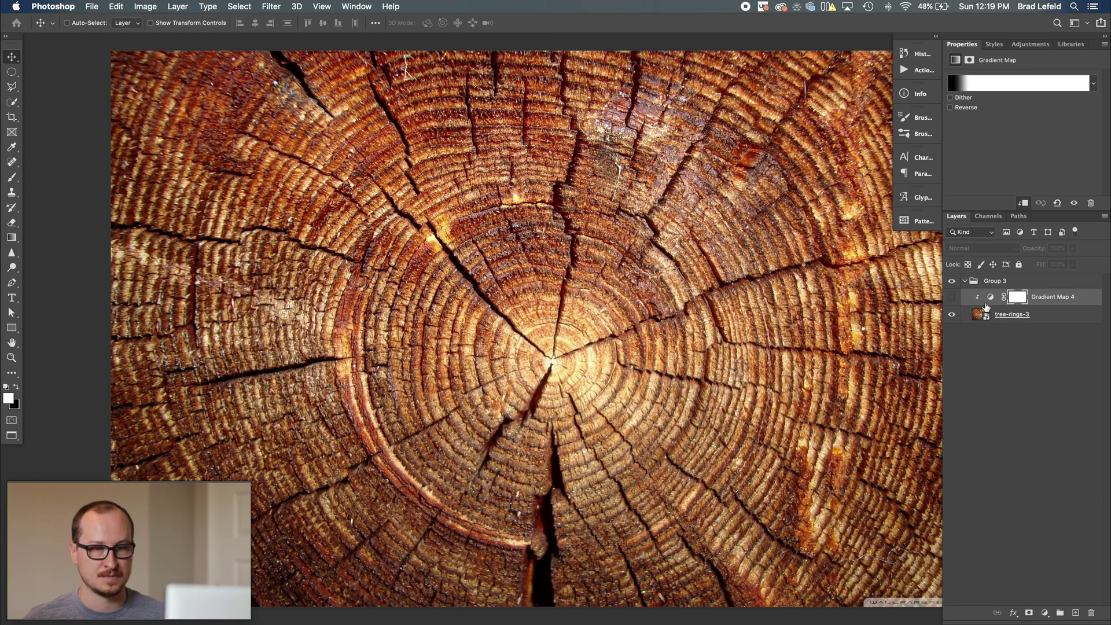
left_click(951, 298)
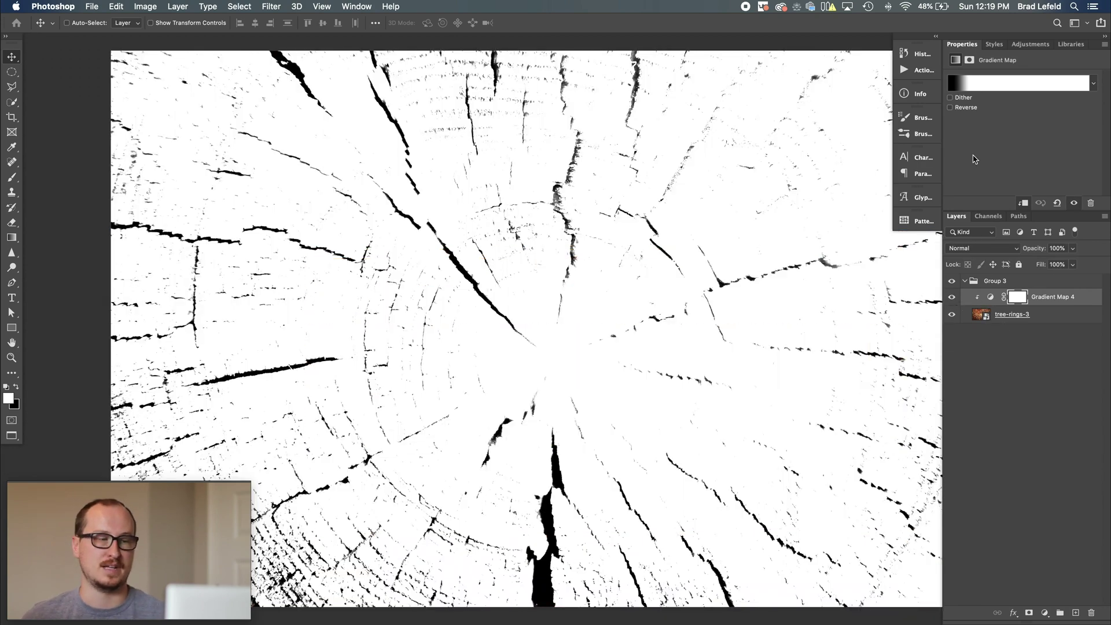
left_click(976, 83)
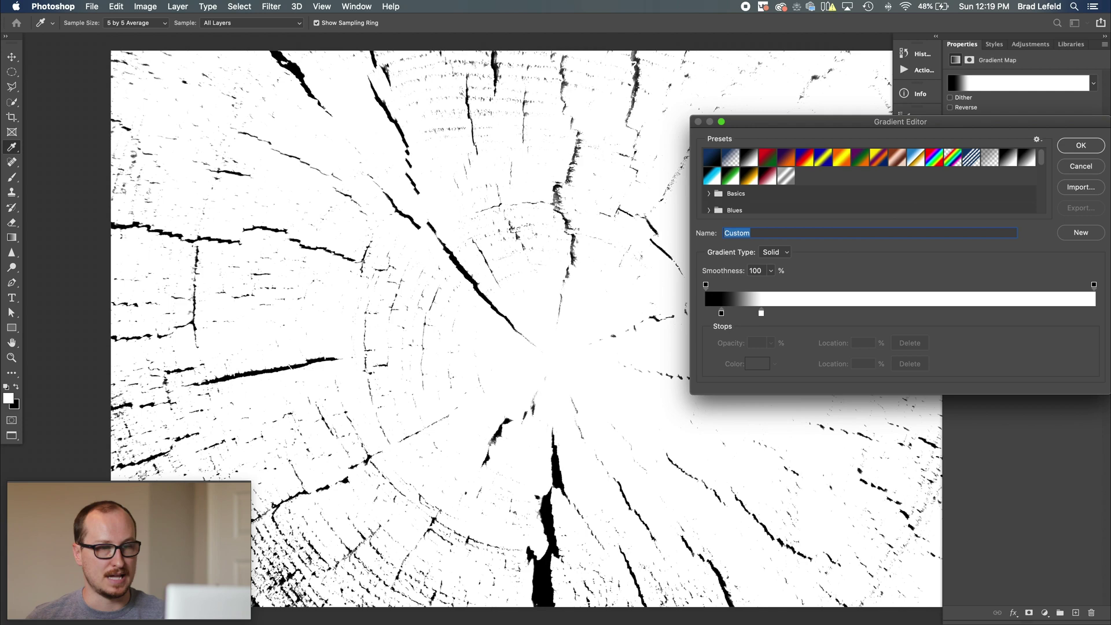
left_click(1081, 166)
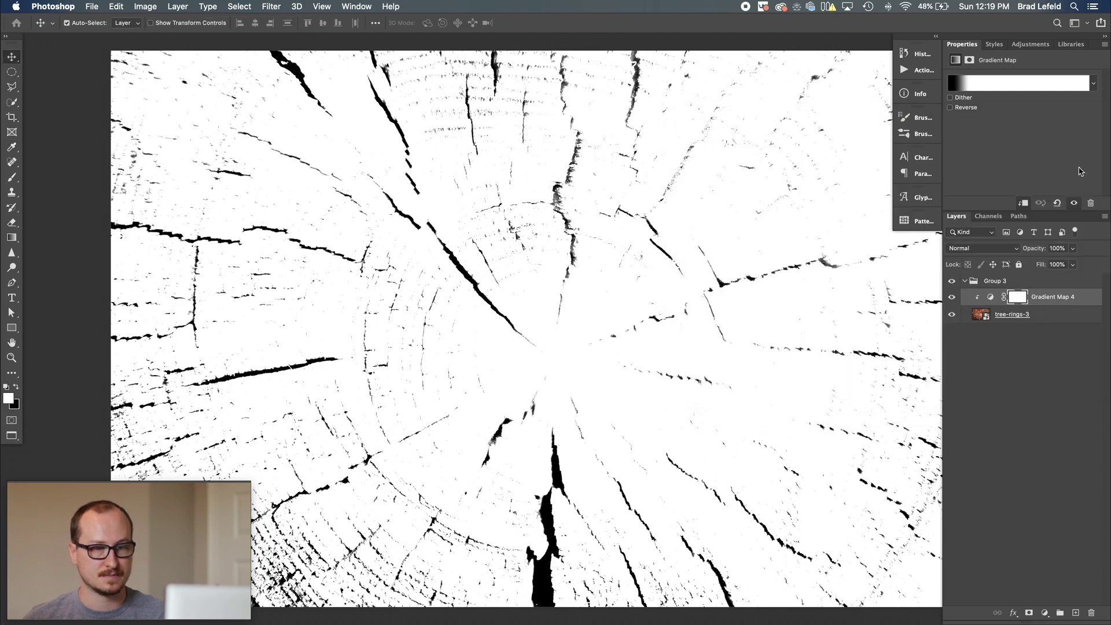
key("super+w")
key("Return")
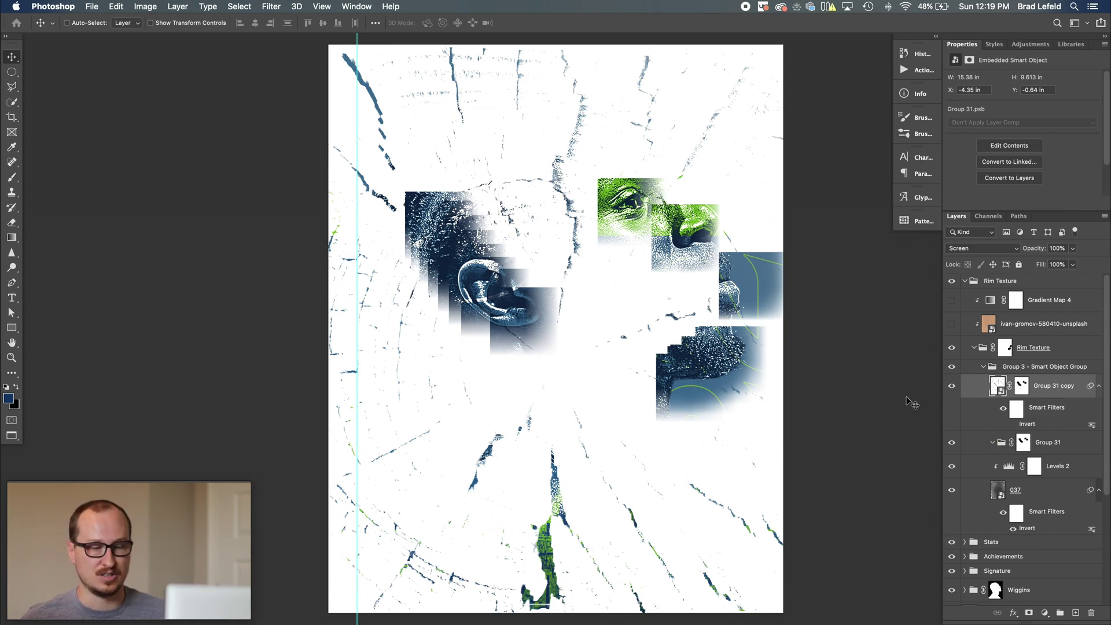
Re-enable the cracks' Invert filter and turn the Rim Texture mask off and back on.
left_click(1013, 426)
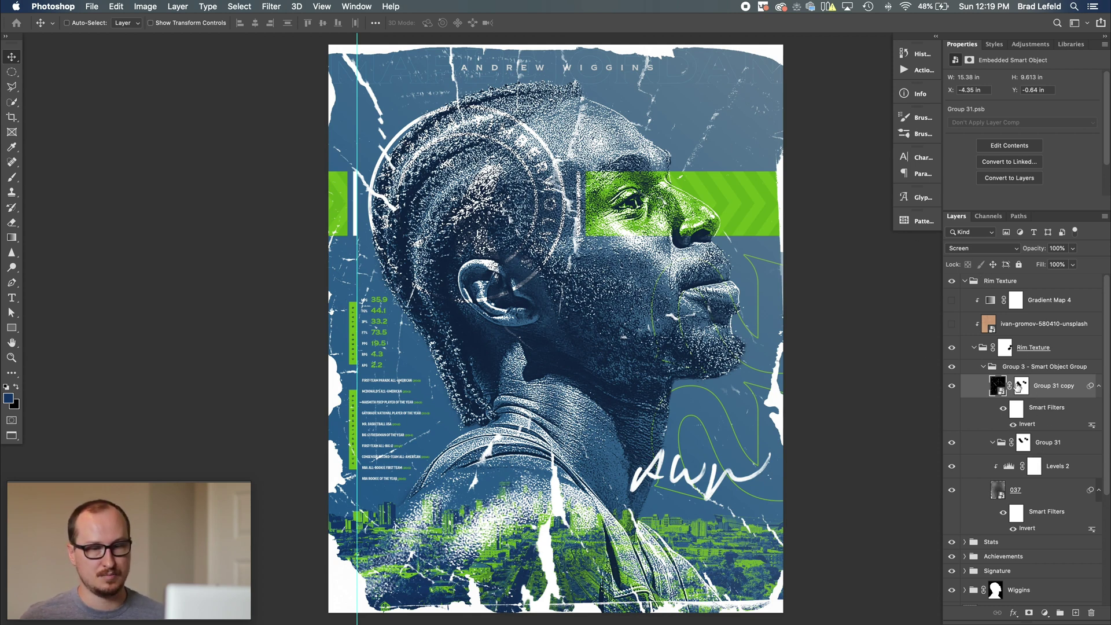
left_click(1006, 347)
right_click(1006, 348)
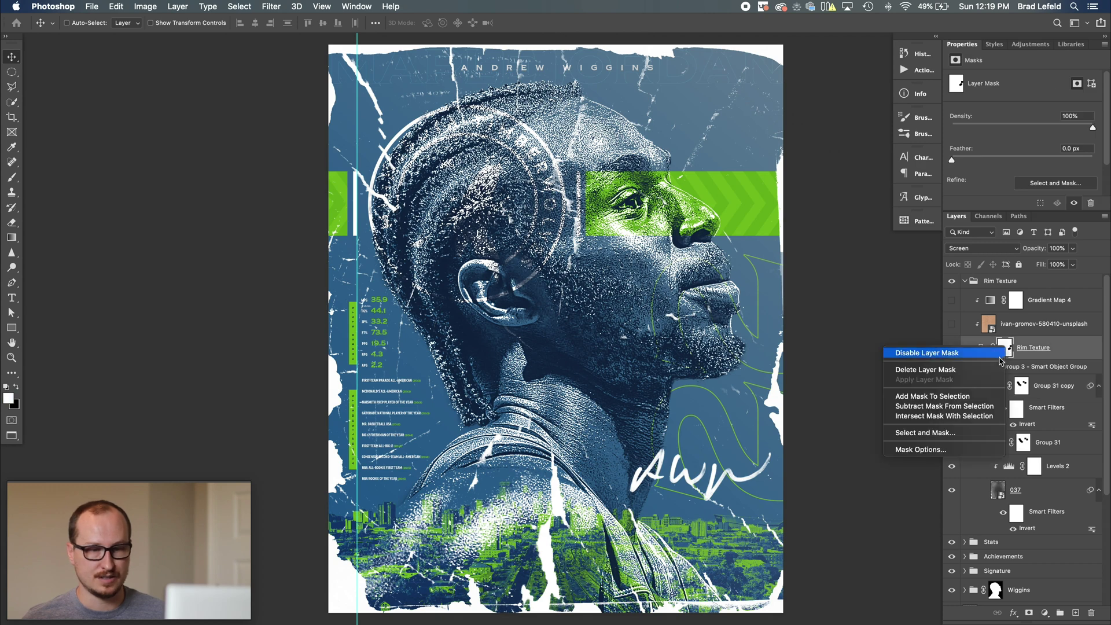
left_click(991, 353)
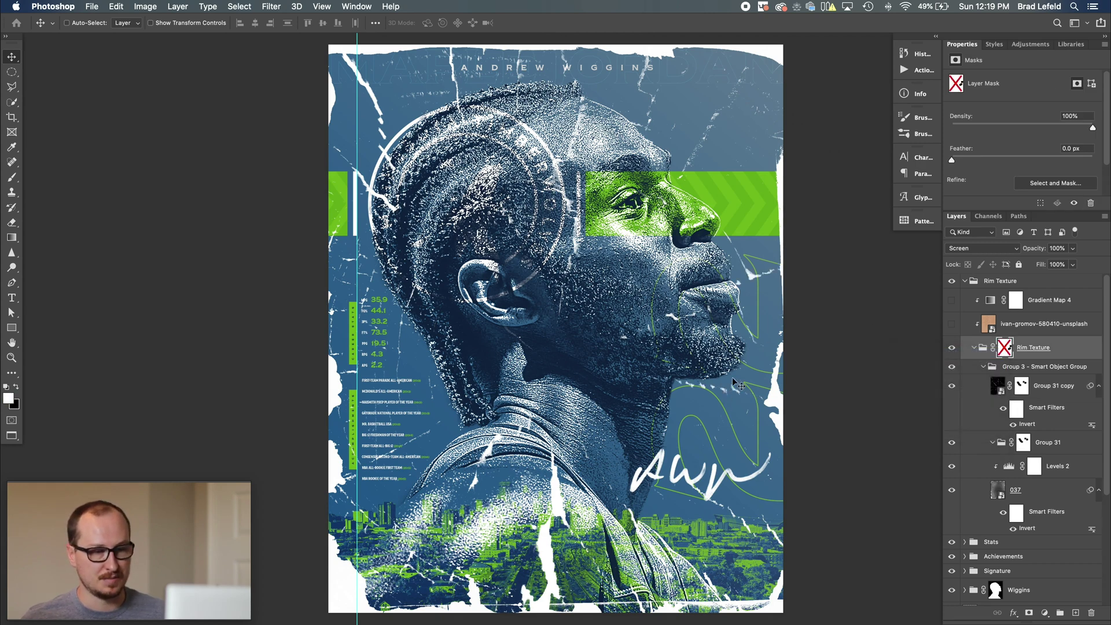
right_click(1006, 347)
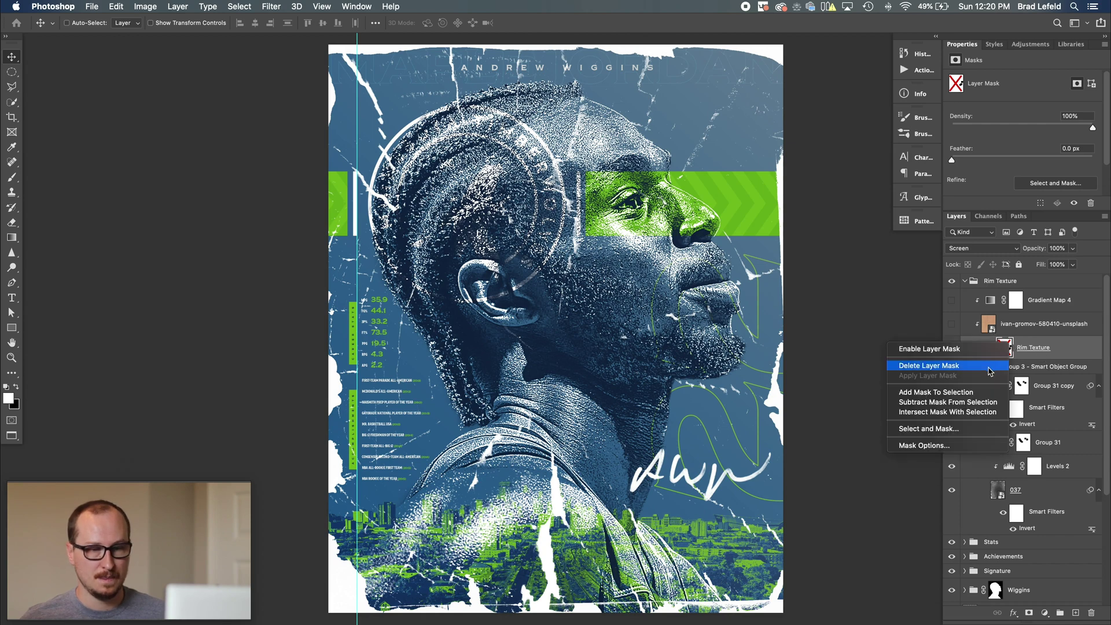
left_click(978, 349)
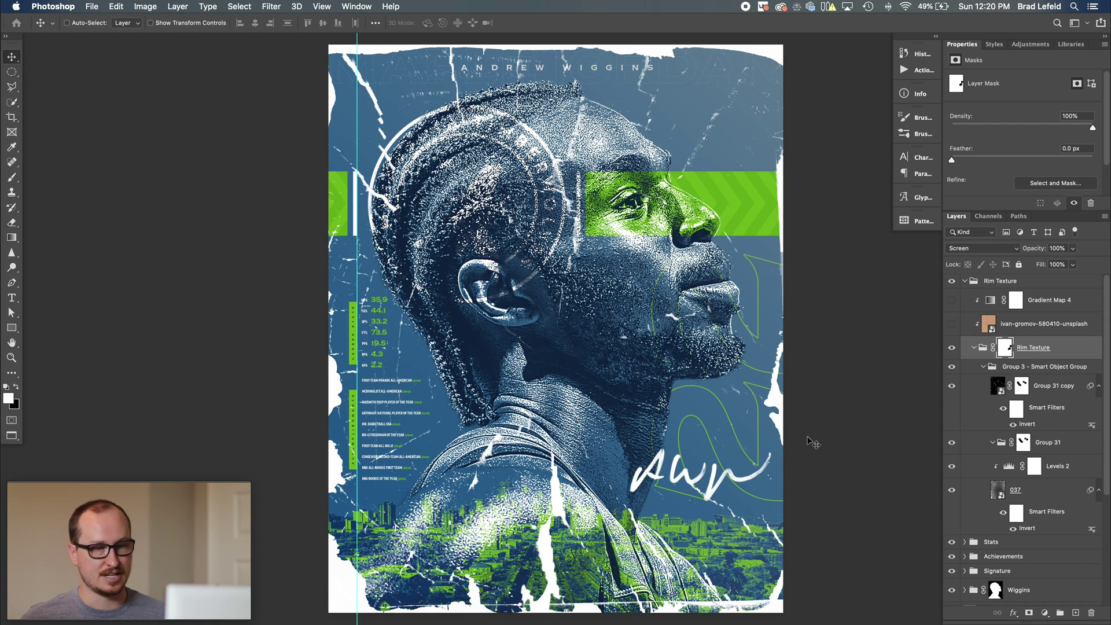
Show the ivan-gromov paper texture and whiten it with Gradient Map 4.
left_click(1028, 323)
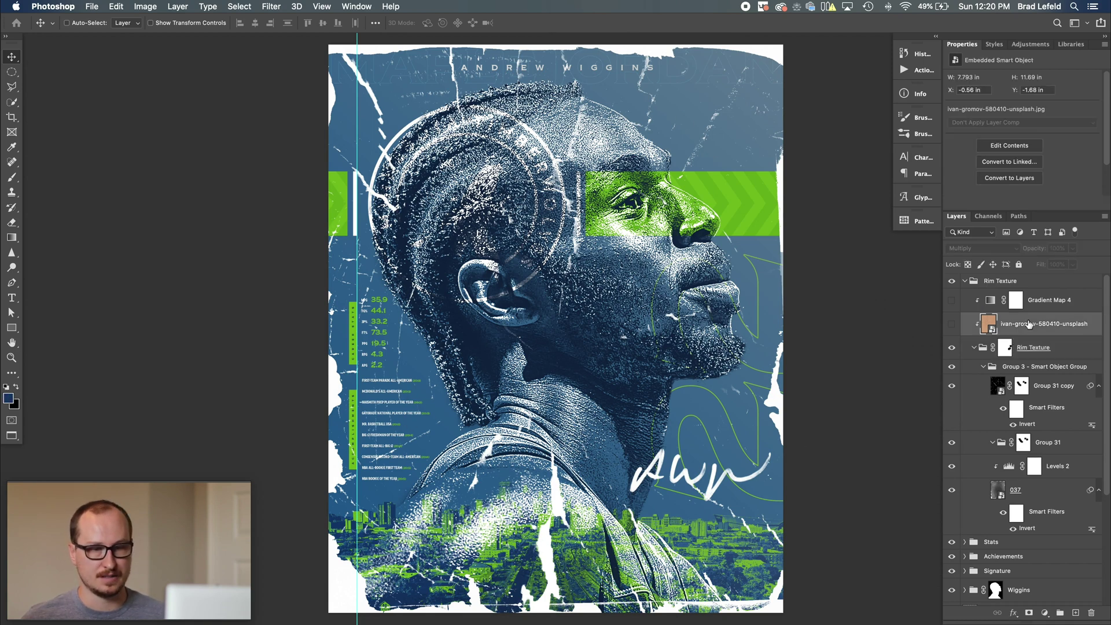
left_click(950, 325)
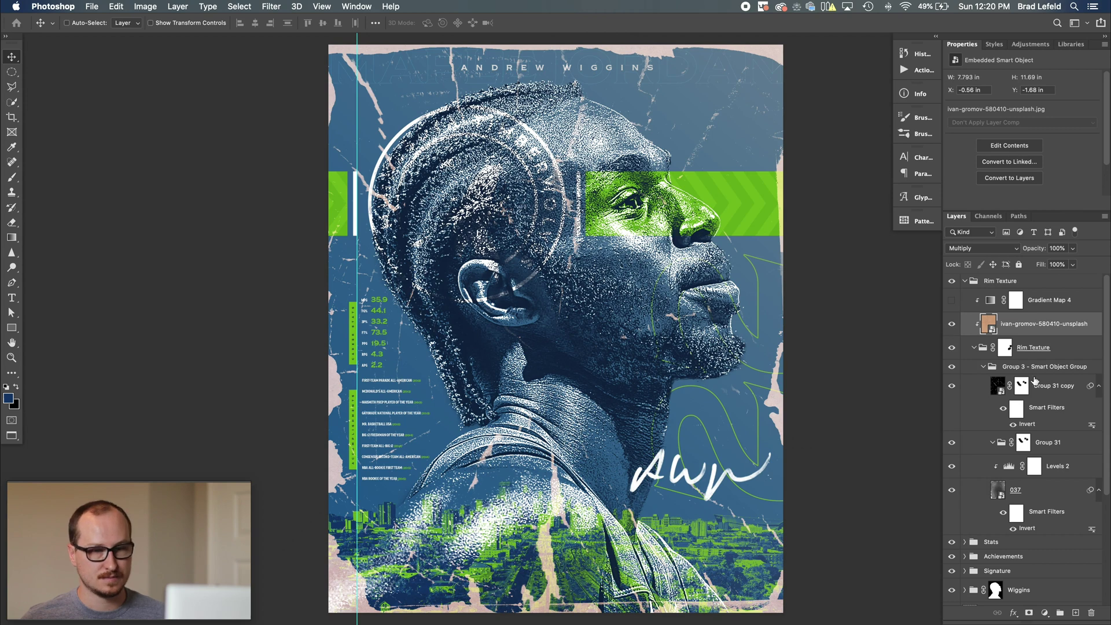
double_click(987, 324)
key("super+w")
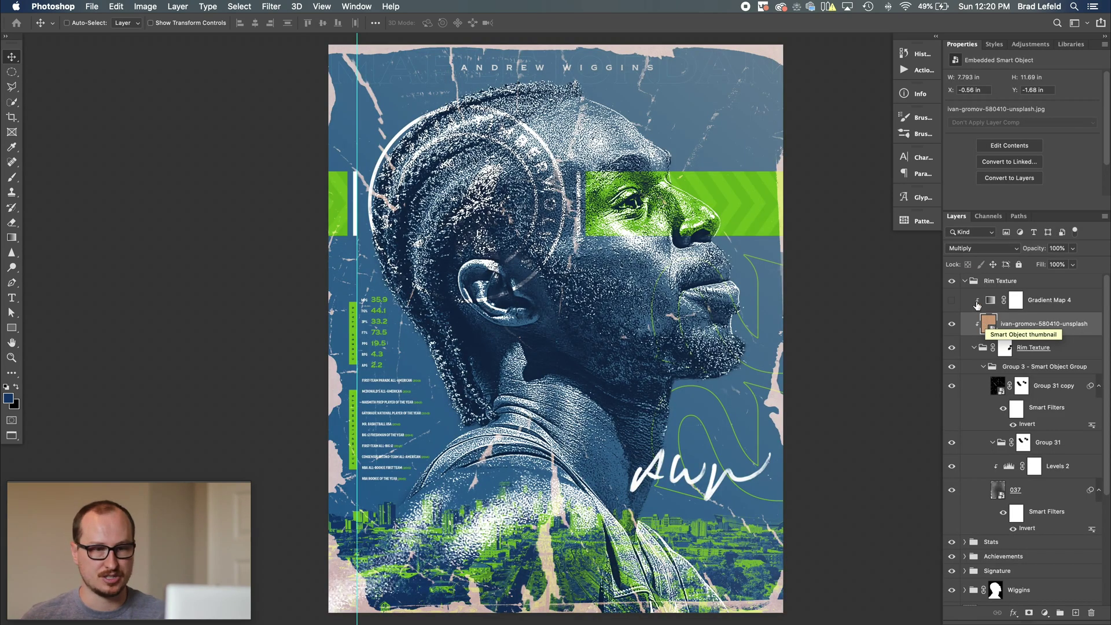
left_click(950, 300)
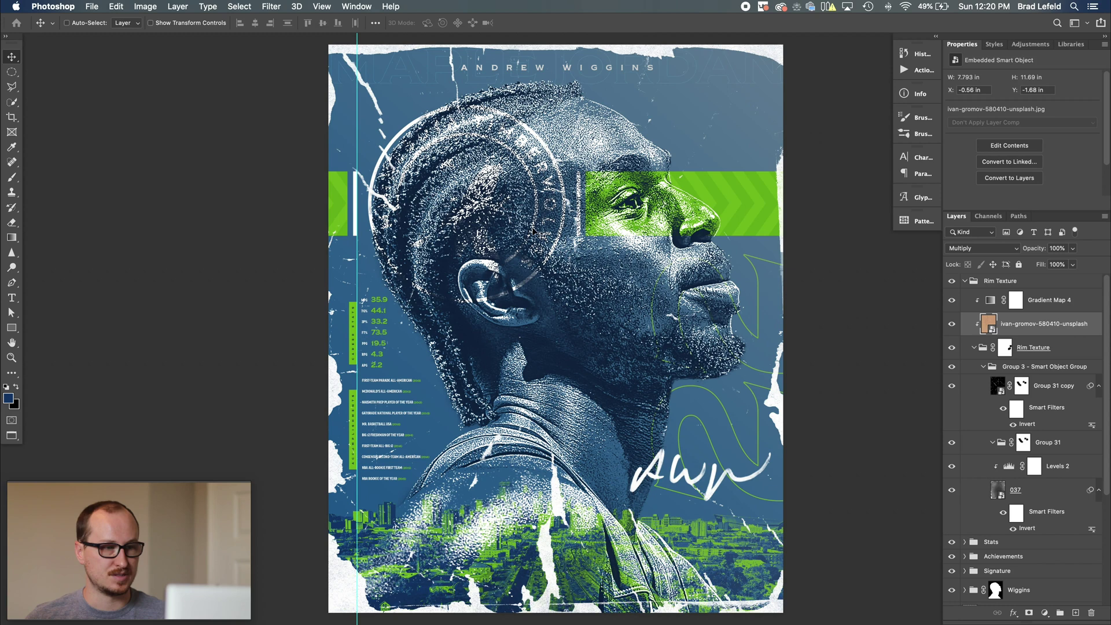
Collapse the Rim Texture layer group, leaving only the poster's top-level groups listed.
left_click(964, 281)
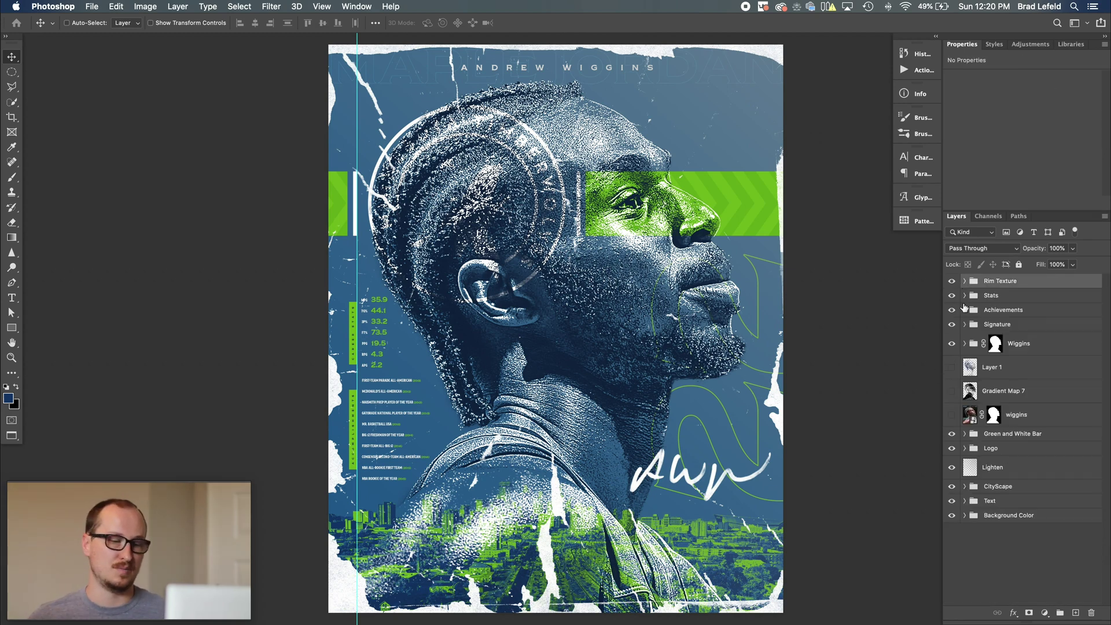